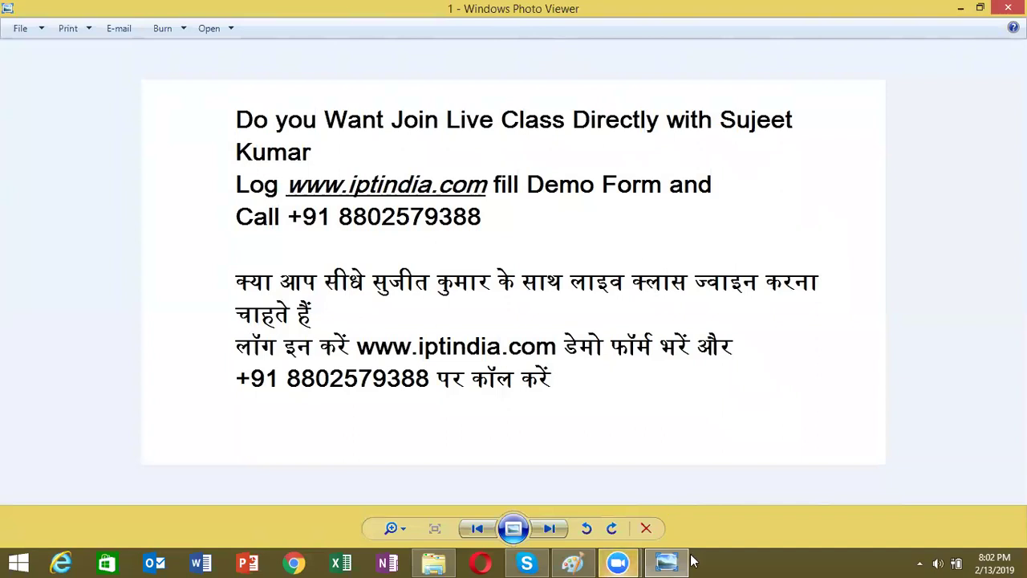
# - Advance to the second promotional image in Windows Photo Viewer, then close the viewer
pyautogui.click(560, 532)
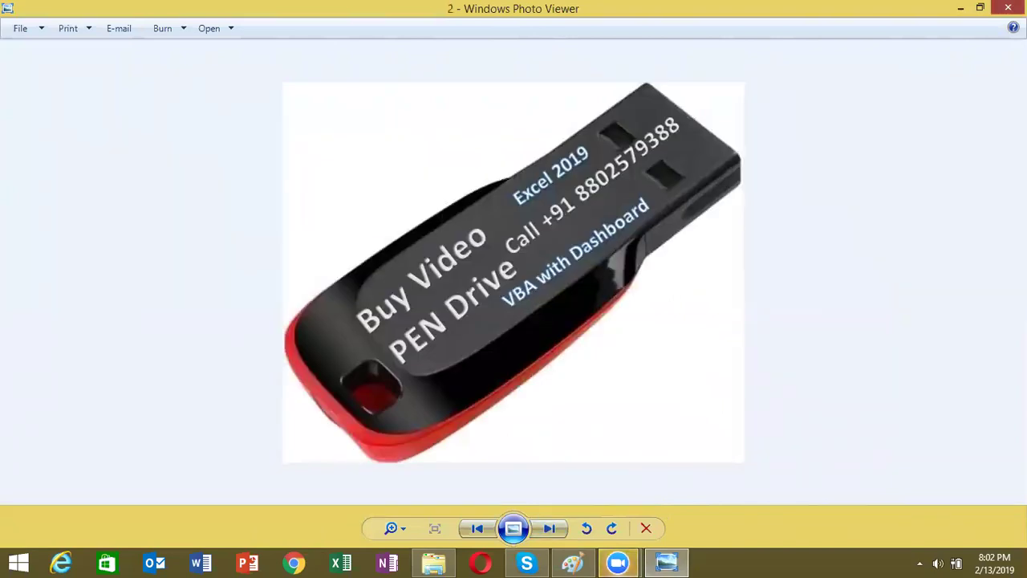
pyautogui.click(1007, 7)
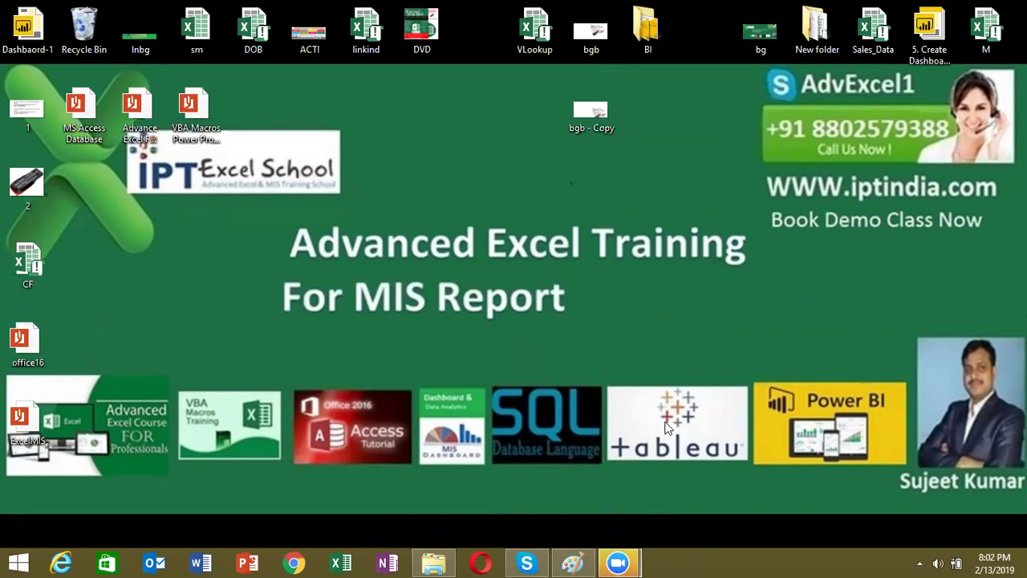
# - Launch Excel on a maximized blank workbook, Book1, and open the Visual Basic editor from Developer
pyautogui.click(345, 562)
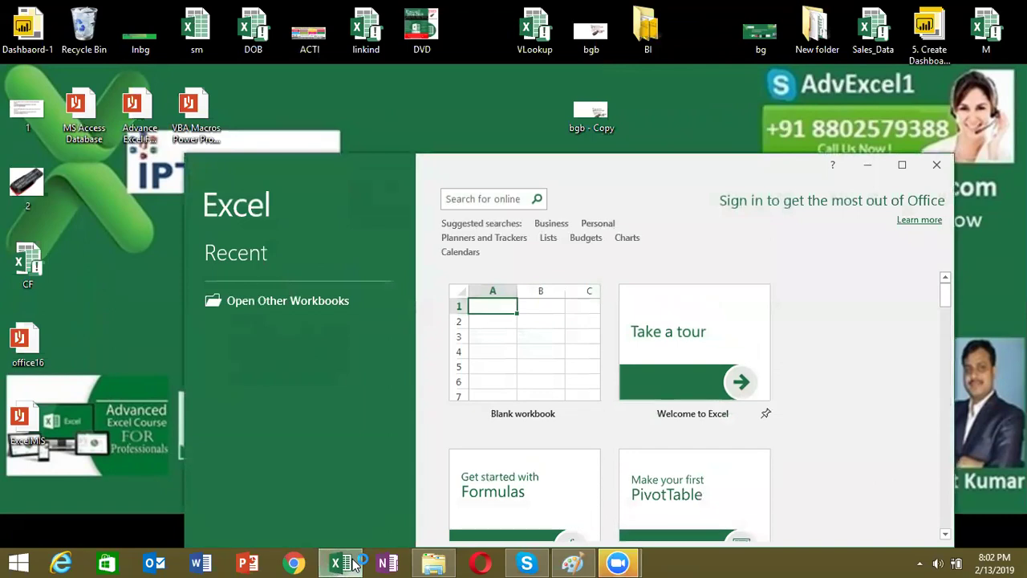
pyautogui.click(487, 306)
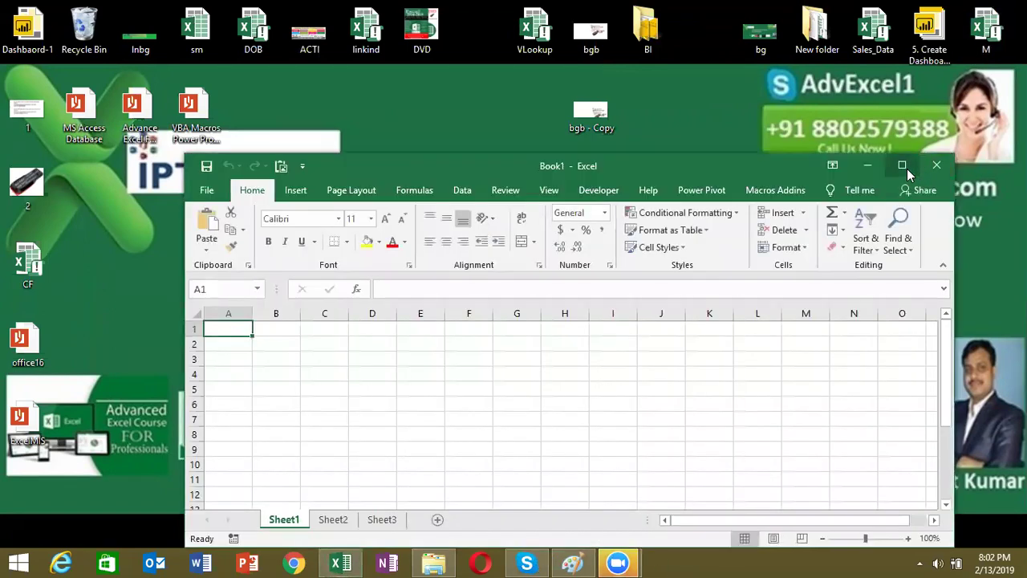
pyautogui.click(902, 165)
pyautogui.click(417, 38)
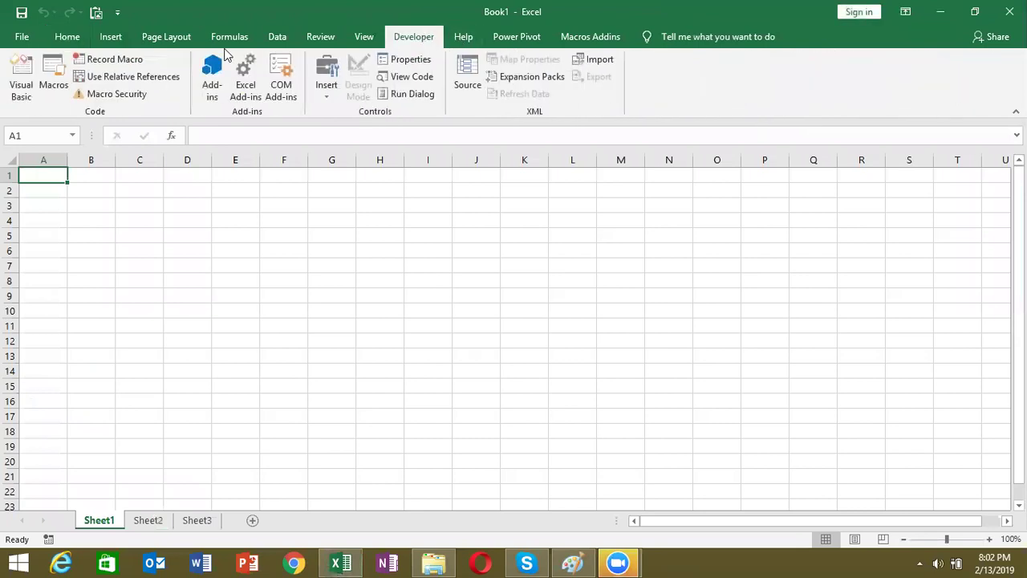
pyautogui.click(29, 88)
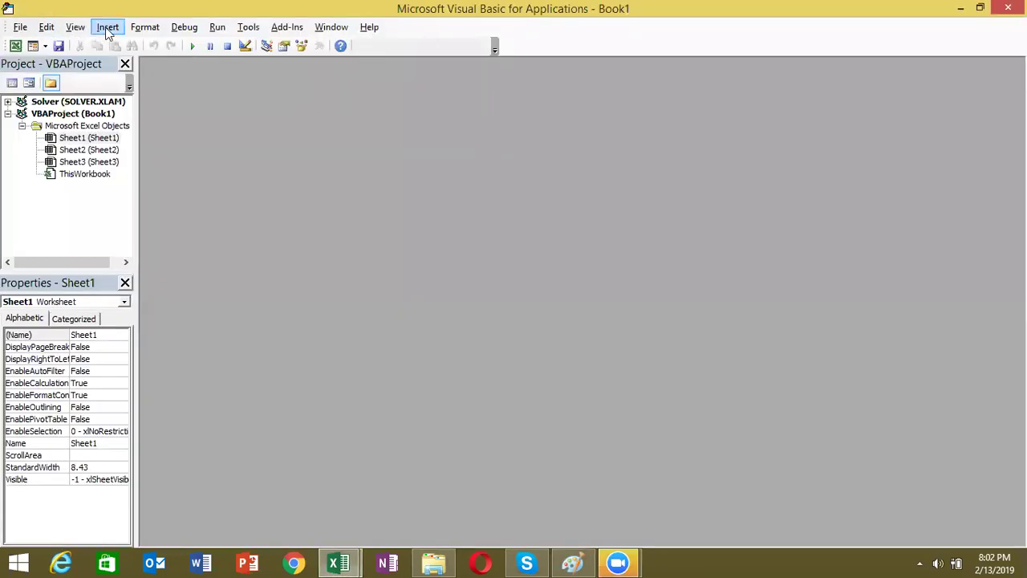
# - Insert a new UserForm1, enlarge it, and move the Toolbox clear of the form
pyautogui.click(107, 28)
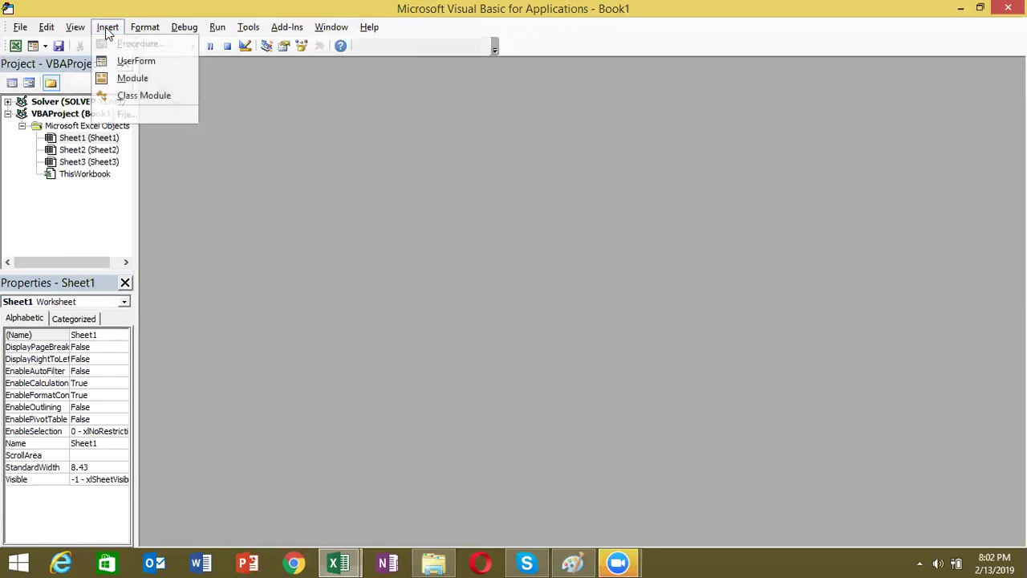
pyautogui.click(129, 61)
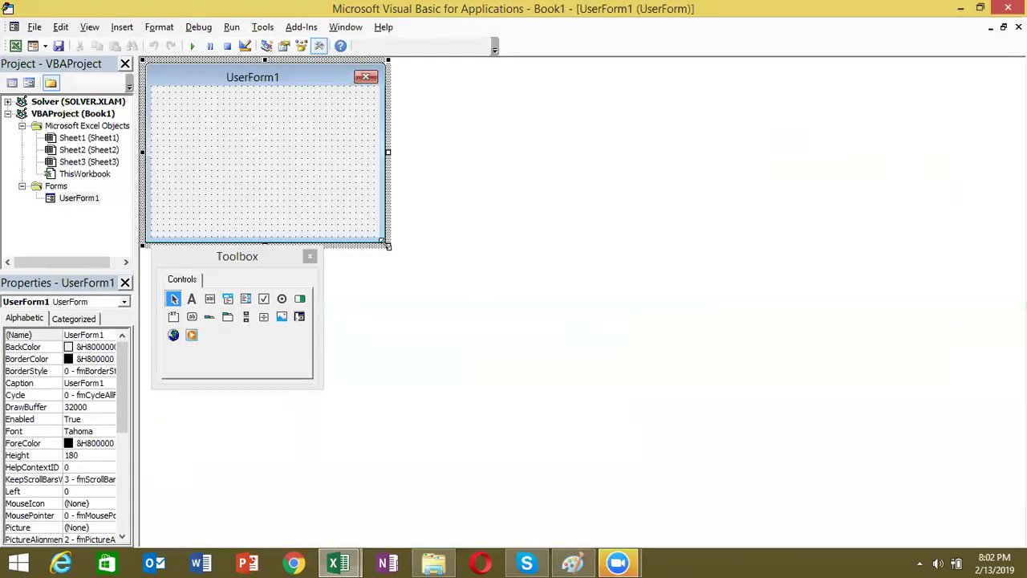
pyautogui.moveTo(388, 245); pyautogui.dragTo(476, 323)
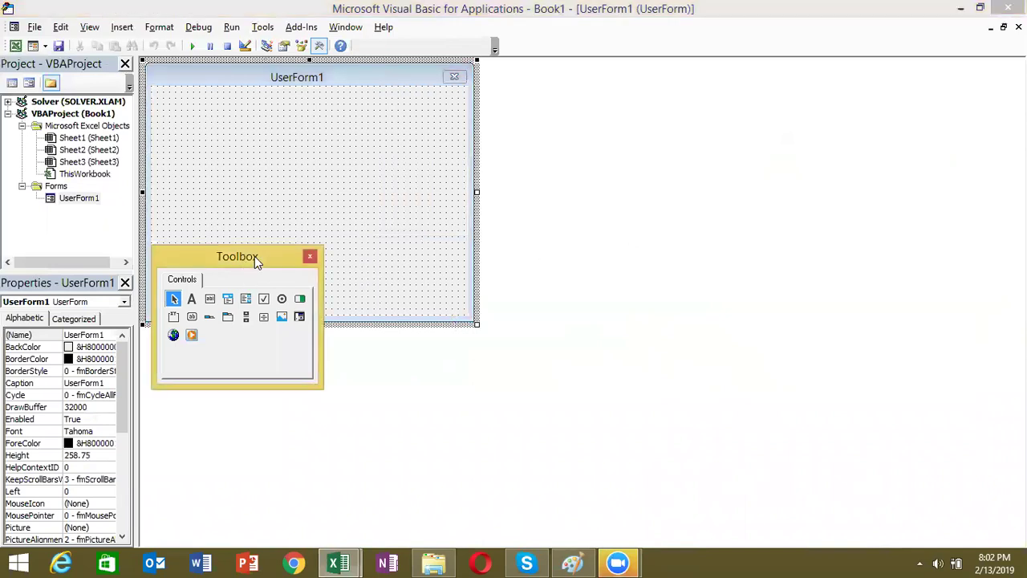
pyautogui.moveTo(255, 255); pyautogui.dragTo(710, 121)
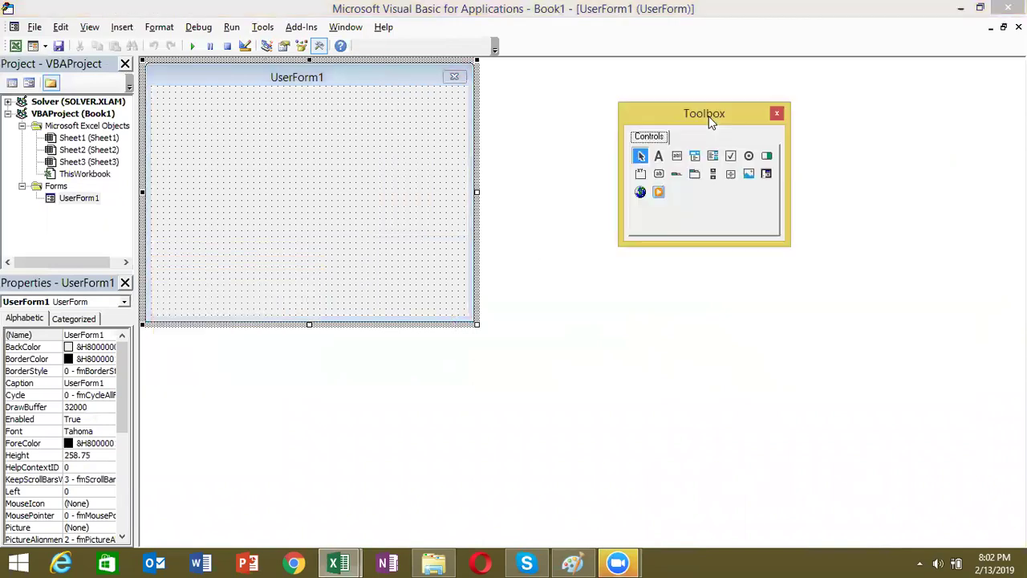
# - Draw a label near the form's top-left and caption it 'Select City'
pyautogui.click(661, 160)
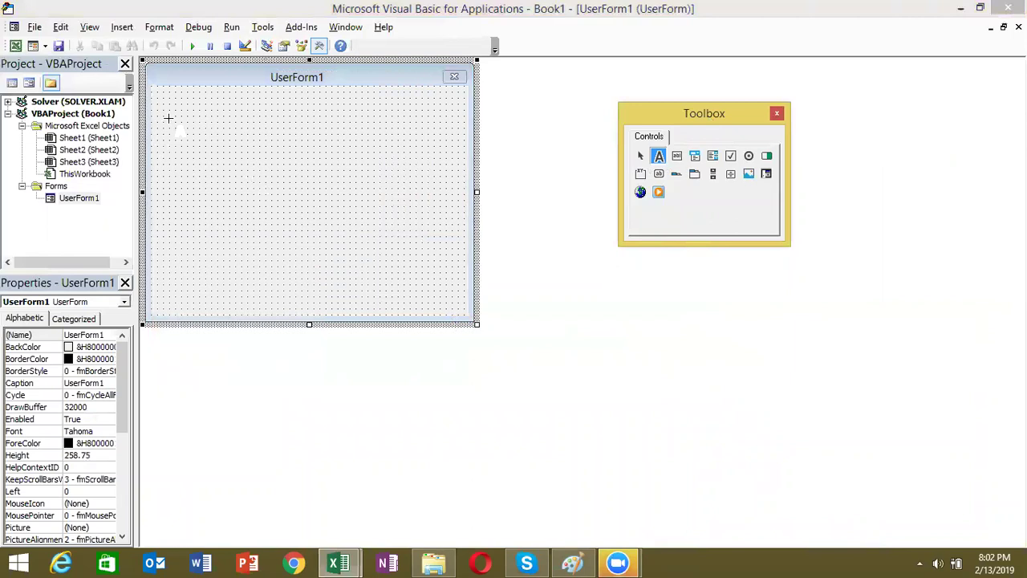
pyautogui.moveTo(168, 115); pyautogui.dragTo(226, 137)
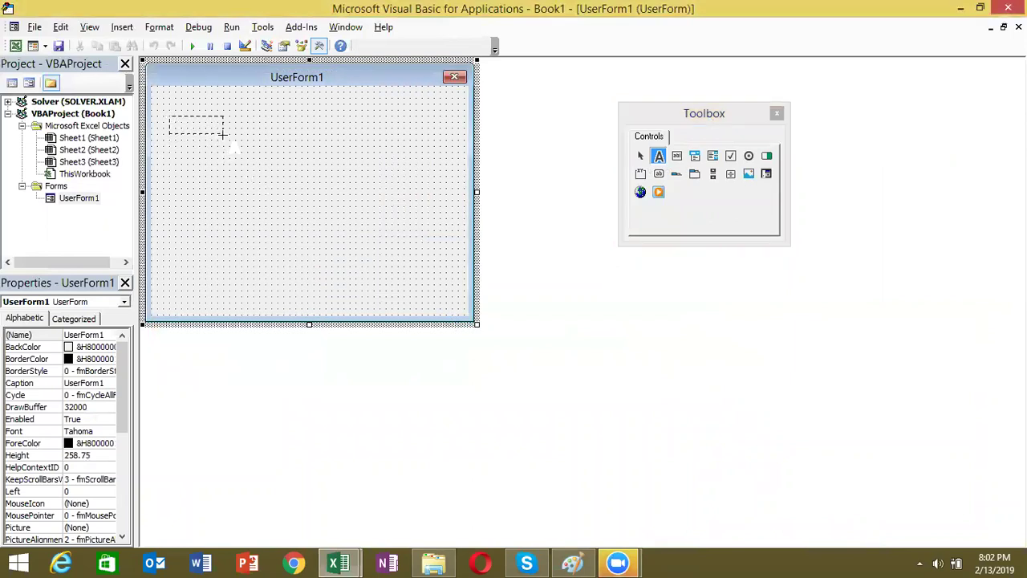
pyautogui.click(217, 138)
pyautogui.press('BackSpace')
pyautogui.press('BackSpace')
pyautogui.press('BackSpace')
pyautogui.press('BackSpace')
pyautogui.press('BackSpace')
pyautogui.write('Select')
pyautogui.write(' Li')
pyautogui.press('BackSpace')
pyautogui.write('City')
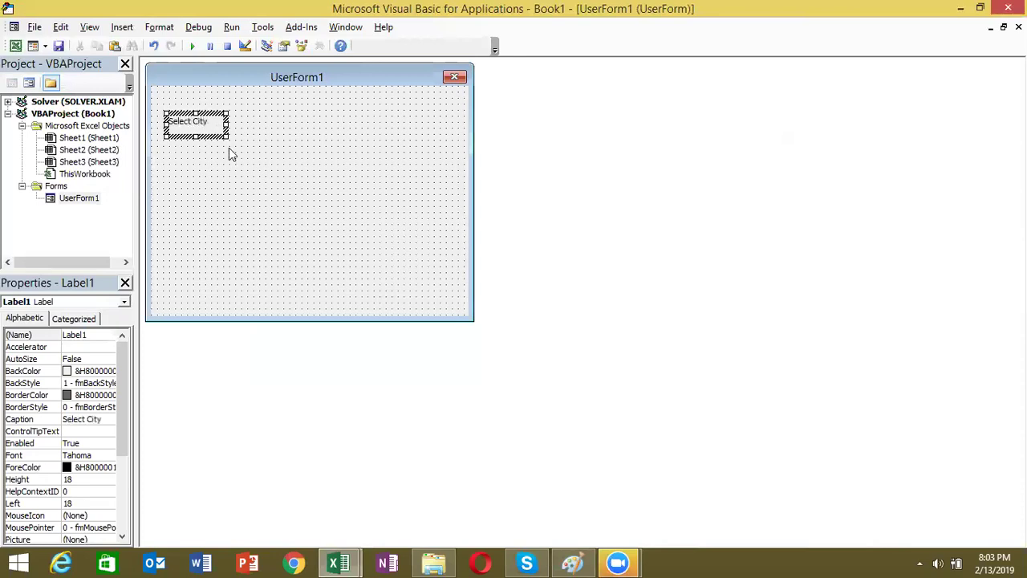
# - Draw ListBox1, about 90.75 high, to the right of the 'Select City' label
pyautogui.click(235, 170)
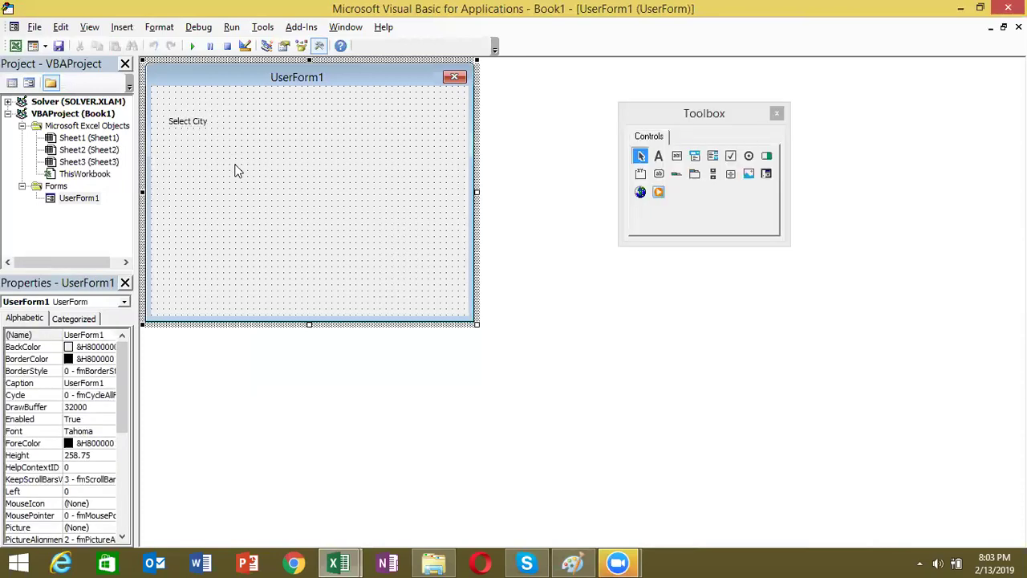
pyautogui.click(712, 157)
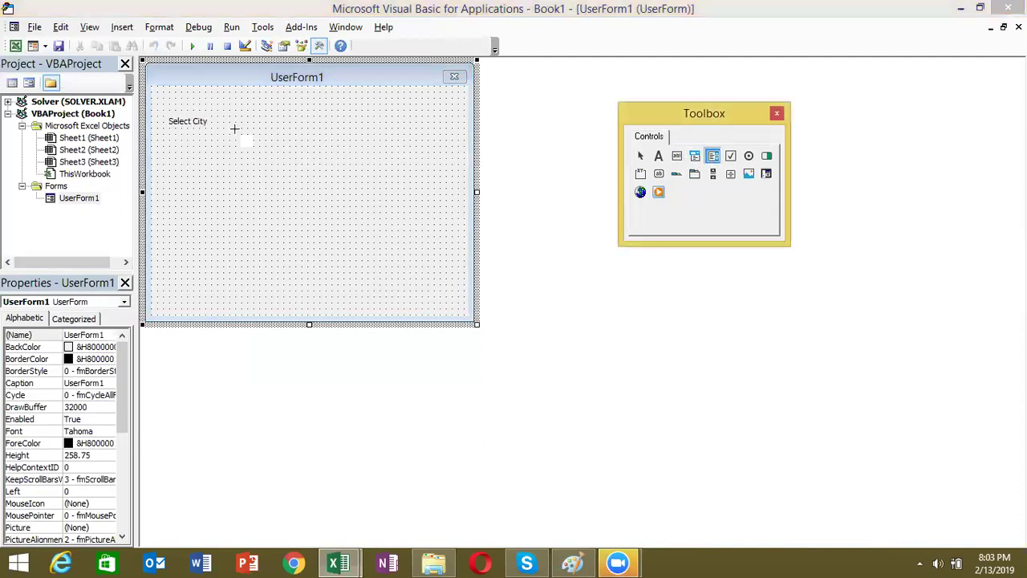
pyautogui.moveTo(258, 115); pyautogui.dragTo(315, 210)
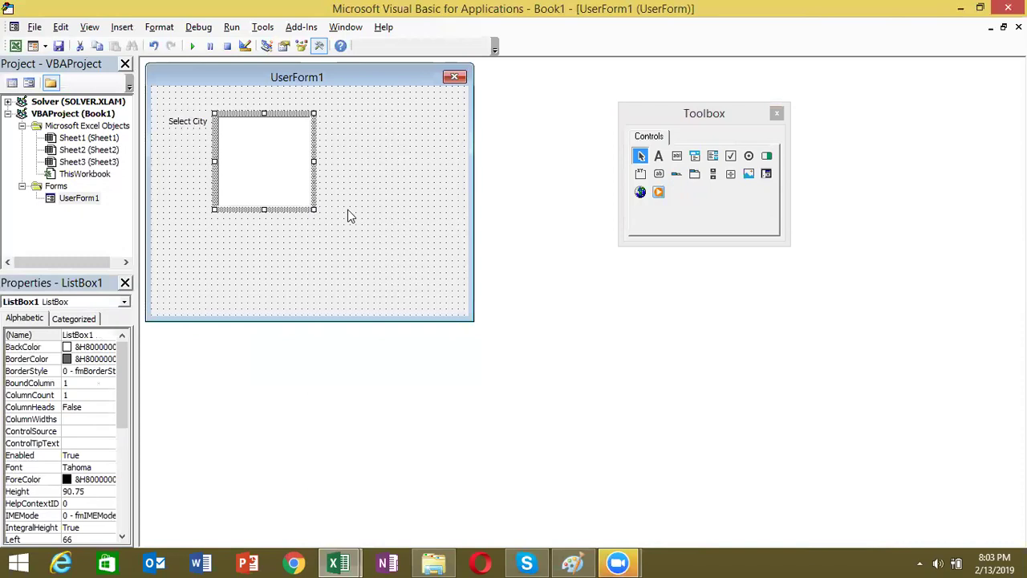
pyautogui.click(348, 211)
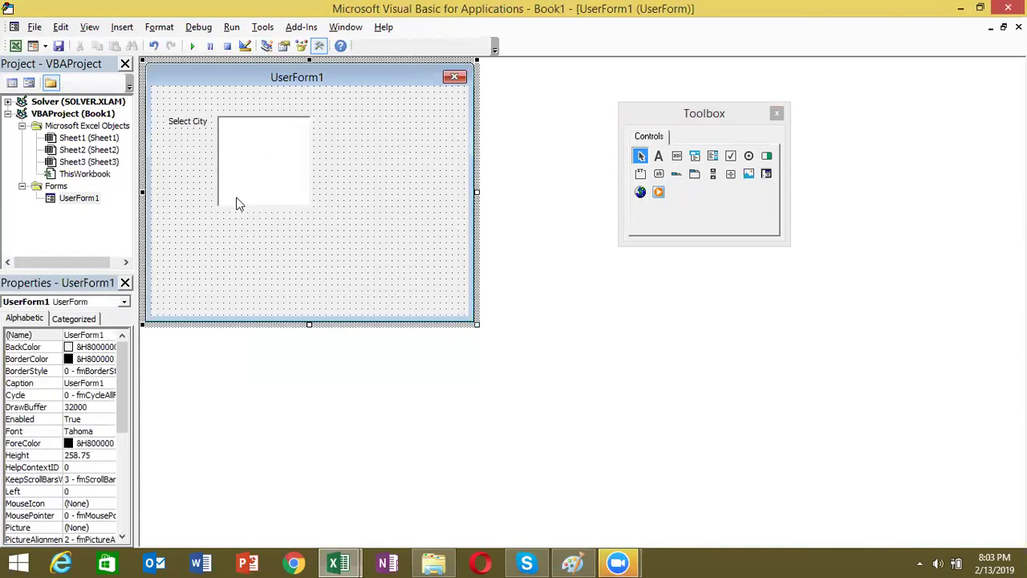
# - Create the UserForm_Initialize procedure and start a With Me.ListBox1 block inside it
pyautogui.doubleClick(275, 256)
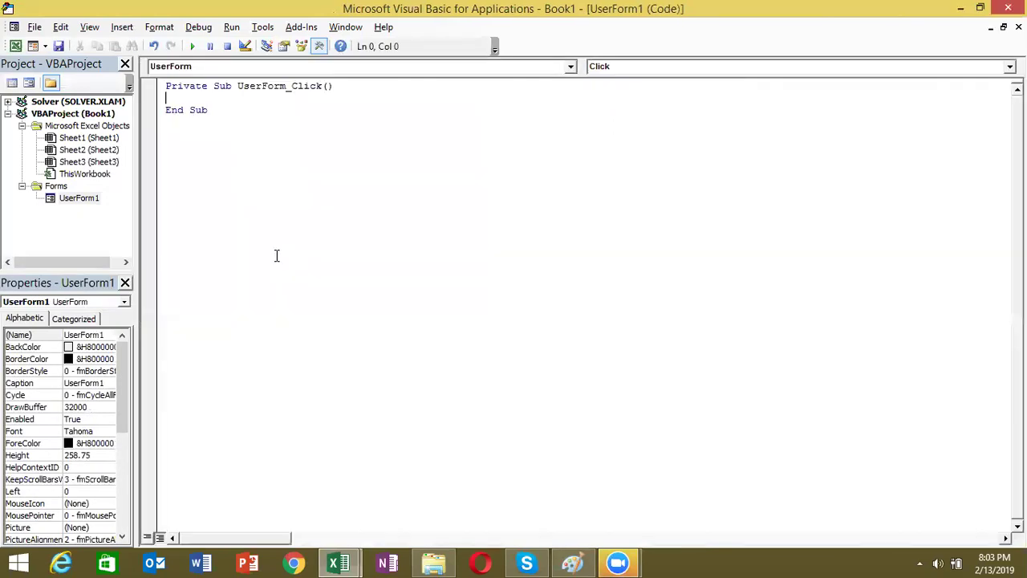
pyautogui.click(610, 67)
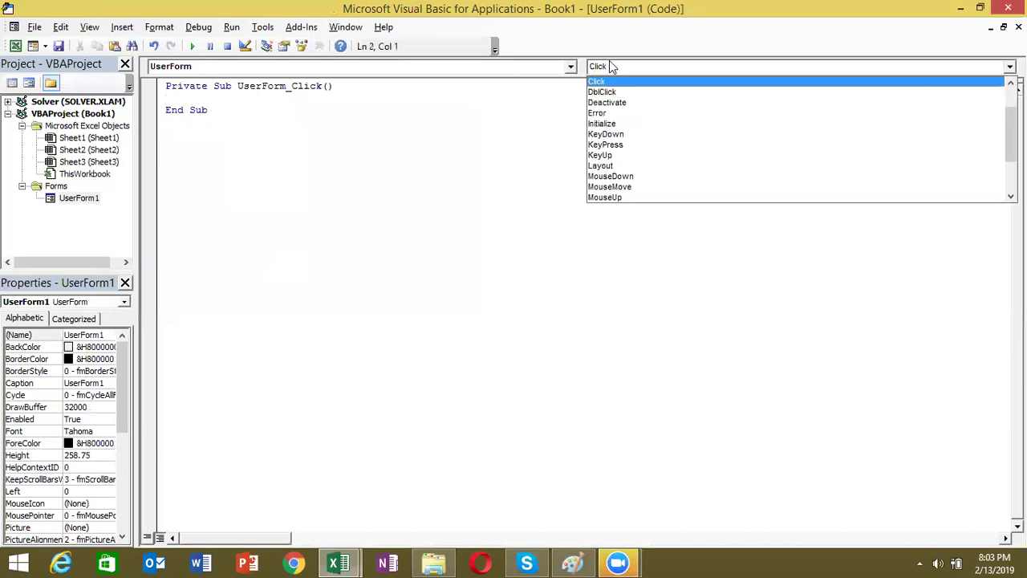
pyautogui.click(616, 126)
pyautogui.press('Return')
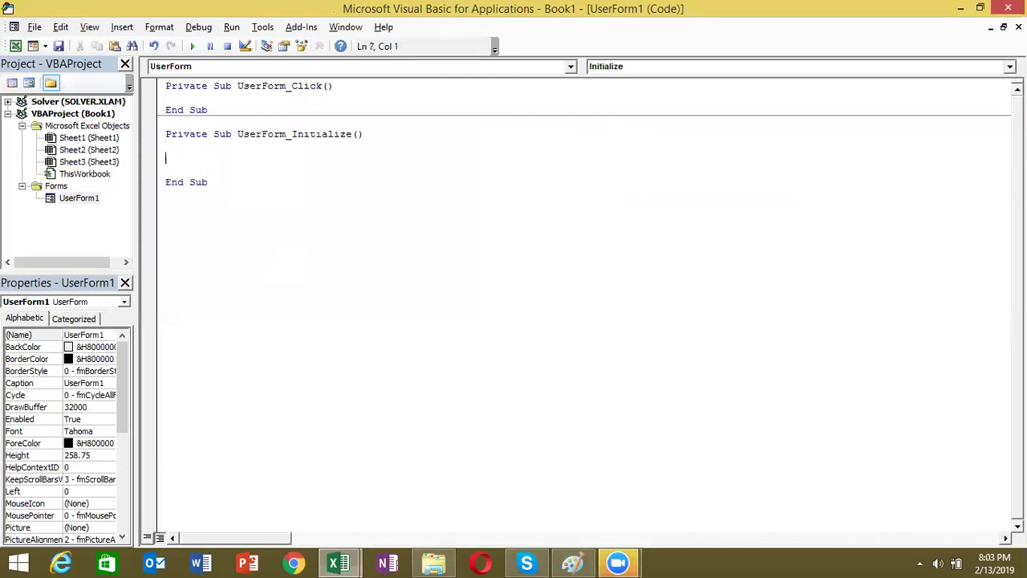
pyautogui.write('with me.Li')
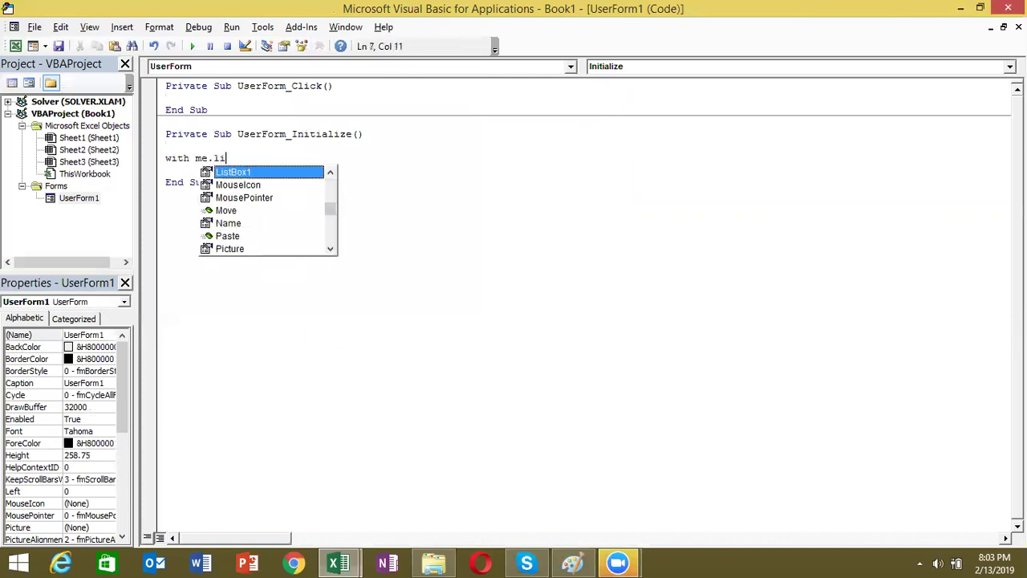
pyautogui.press('Return')
# - Add .AddItem lines for New Delhi, Pune, Nagpur and PAtna, then close with End With
pyautogui.write('.ad ')
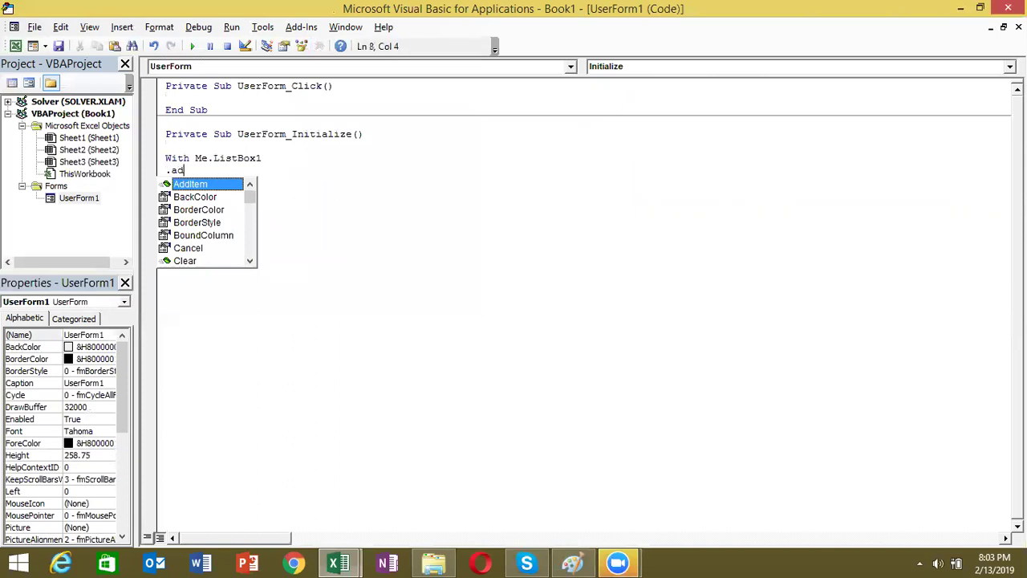
pyautogui.write('"New Delhi"')
pyautogui.press('Return')
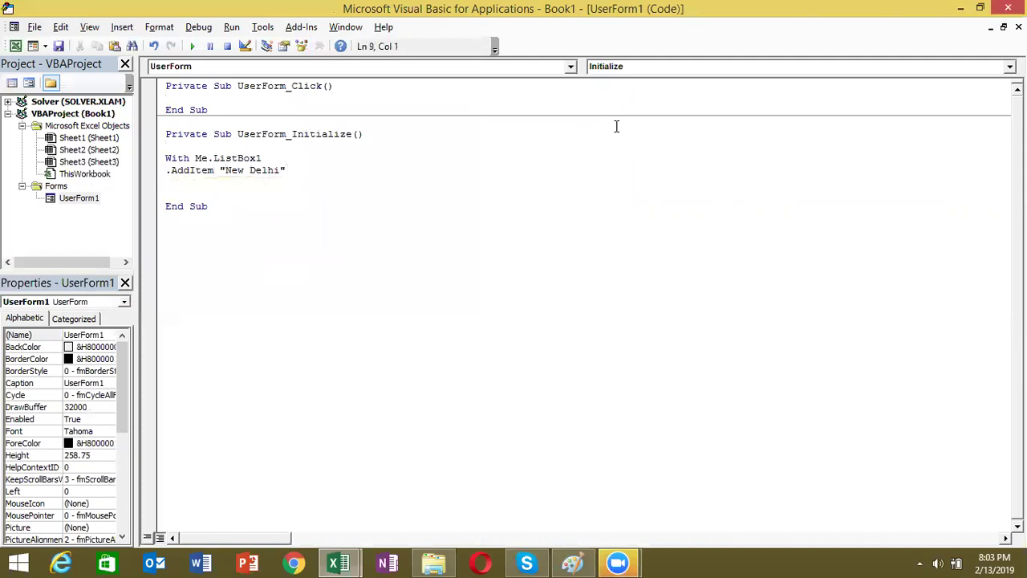
pyautogui.write('.ad "Pune"')
pyautogui.press('Return')
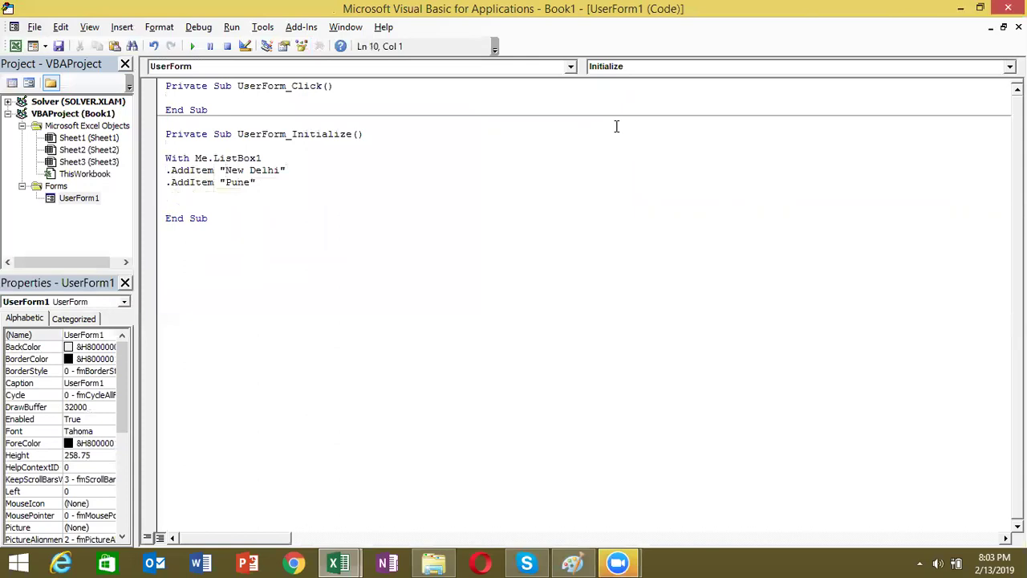
pyautogui.write('.ad ')
pyautogui.write('"Nagpur"')
pyautogui.press('Return')
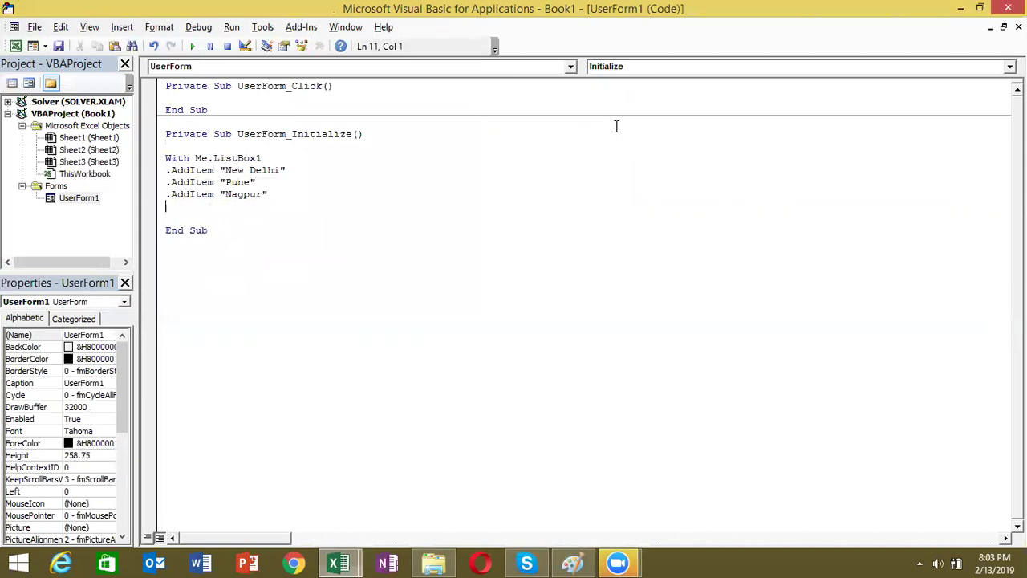
pyautogui.write('.AddItem "')
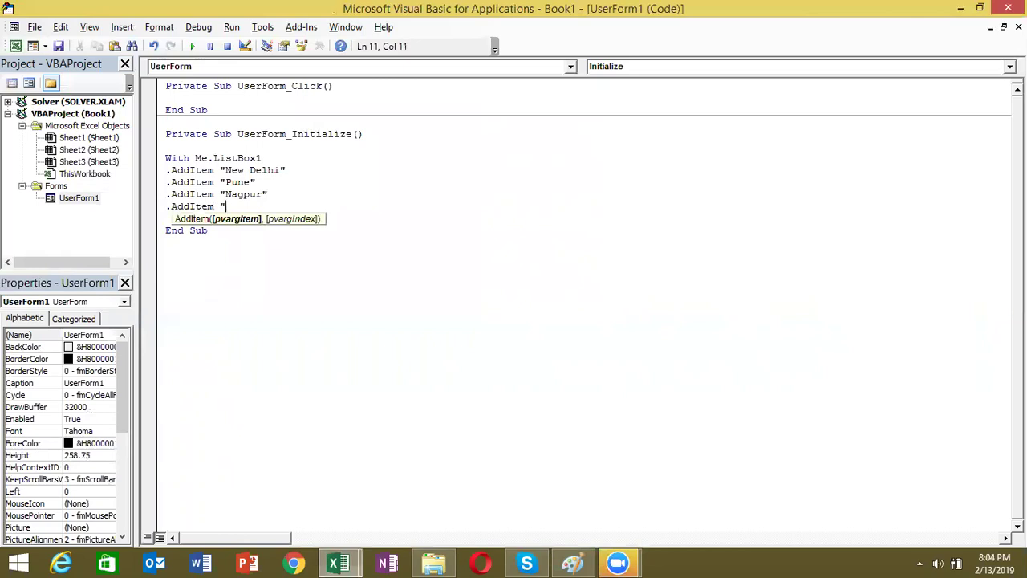
pyautogui.write('PAtna')
pyautogui.press('Return')
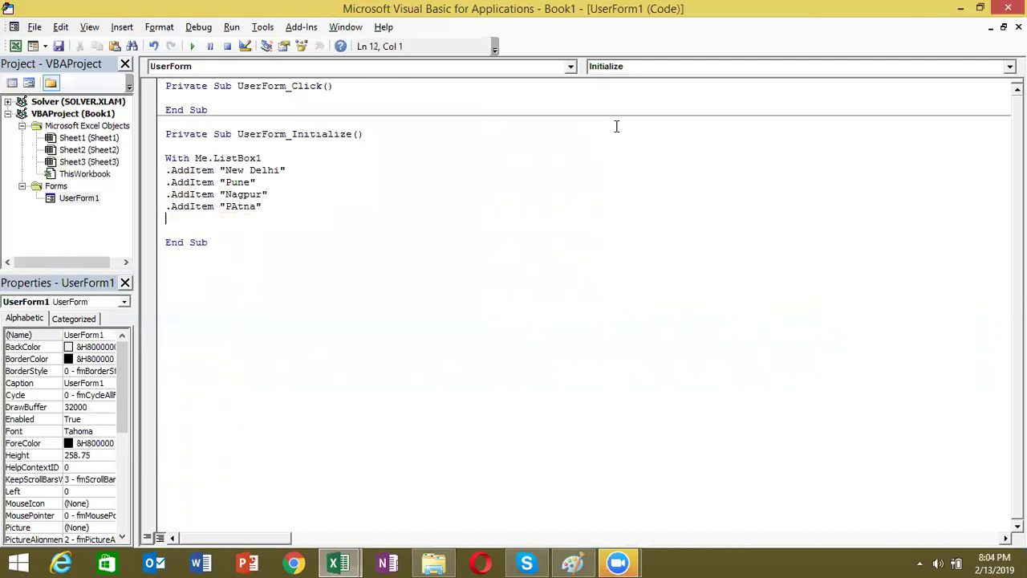
pyautogui.write('end with')
pyautogui.press('Return')
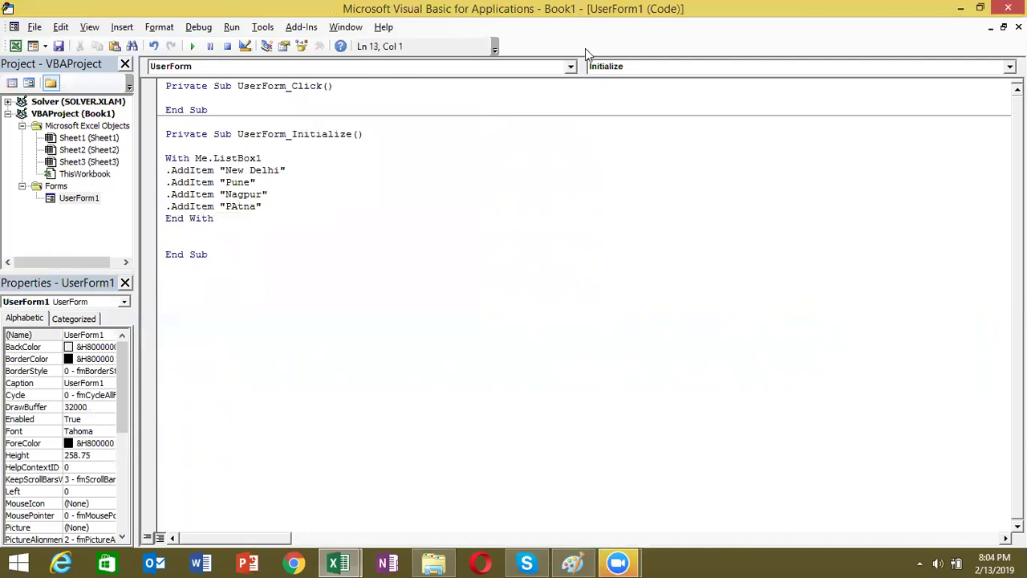
# - Run UserForm1, select Pune, Nagpur and PAtna in the city list, then close the form
pyautogui.click(193, 47)
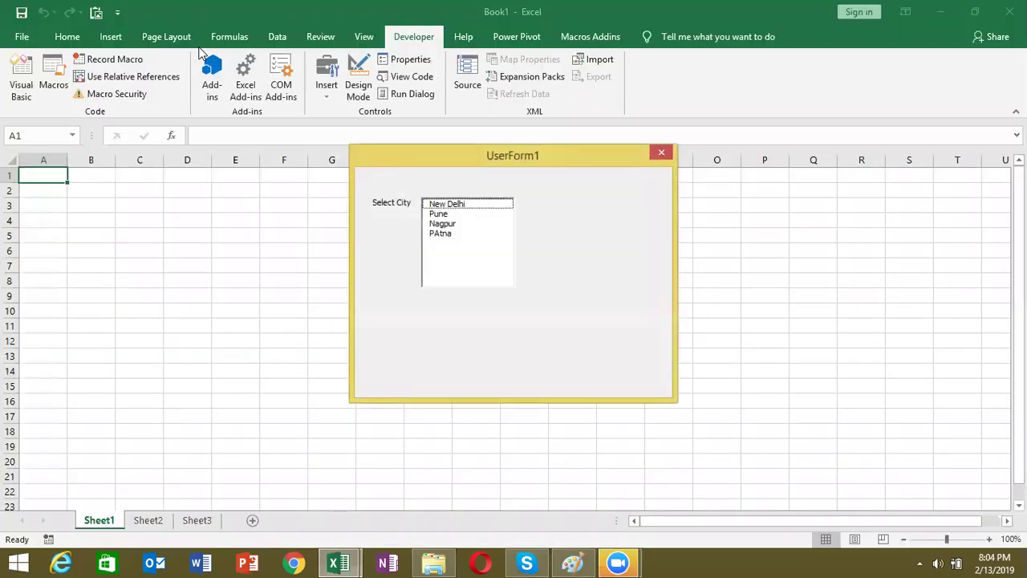
pyautogui.click(446, 214)
pyautogui.click(446, 224)
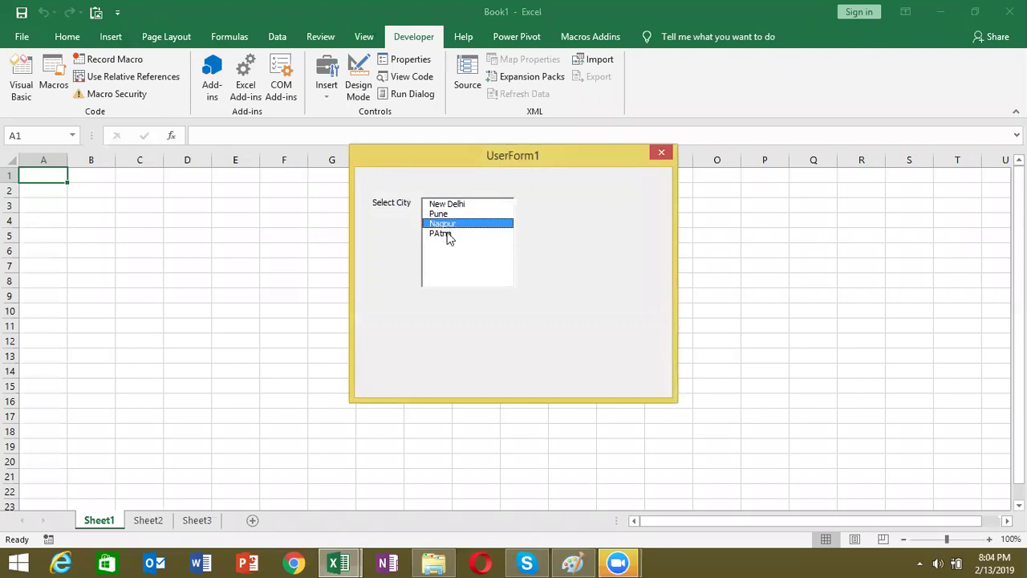
pyautogui.click(449, 234)
pyautogui.click(448, 224)
pyautogui.click(446, 214)
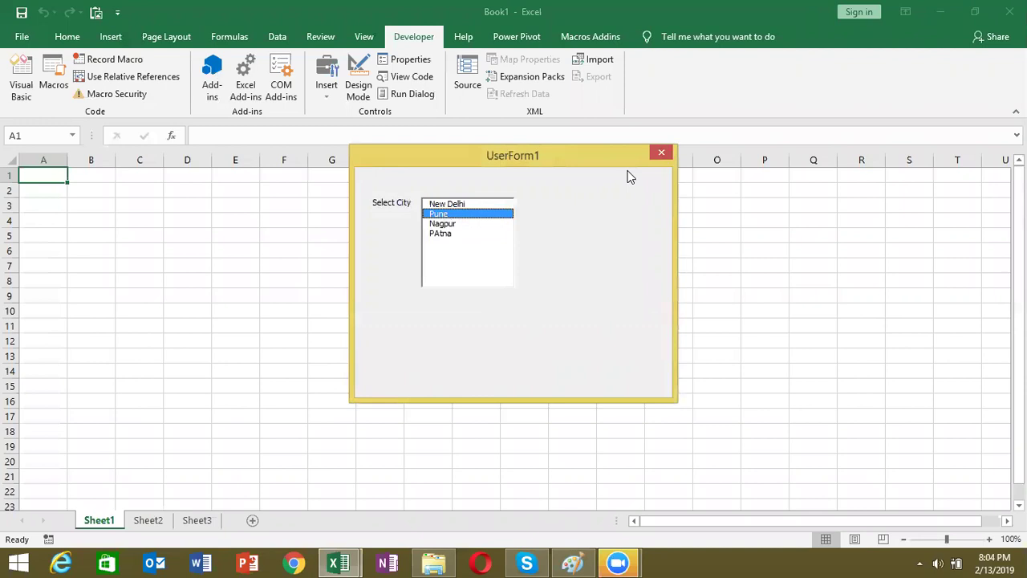
pyautogui.click(659, 154)
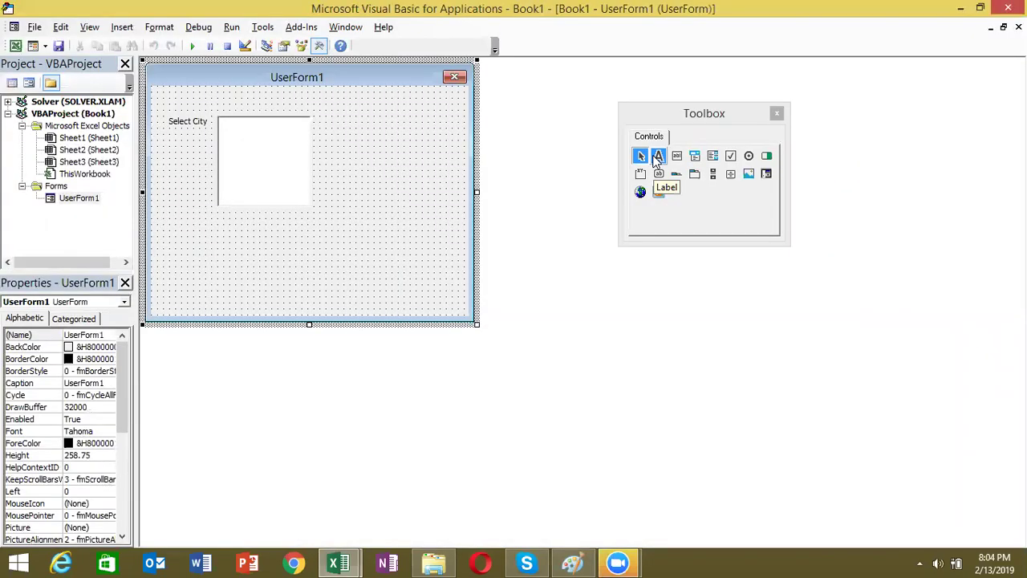
# - Type a first name in A1 of Sheet1 and fill the name series down to A12
pyautogui.hotkey('alt', 'F11')
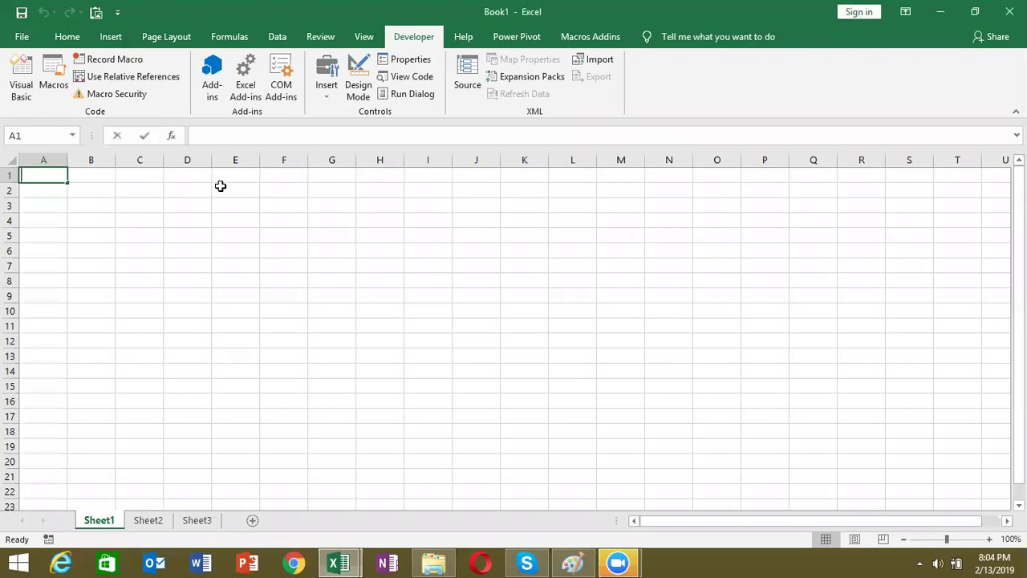
pyautogui.write('Puja')
pyautogui.press('Return')
pyautogui.click(44, 176)
pyautogui.moveTo(67, 183); pyautogui.dragTo(63, 347)
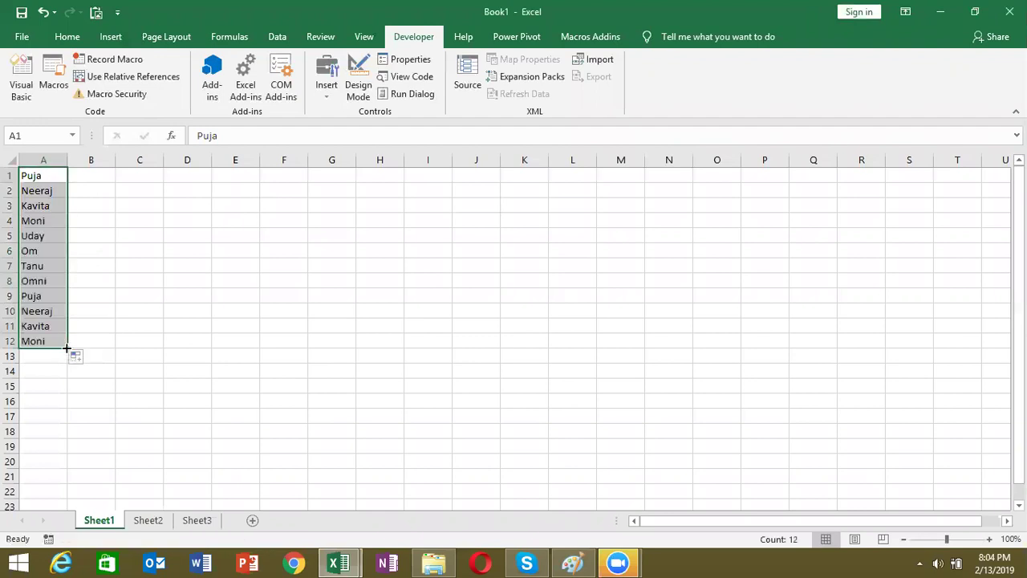
pyautogui.hotkey('alt', 'Tab')
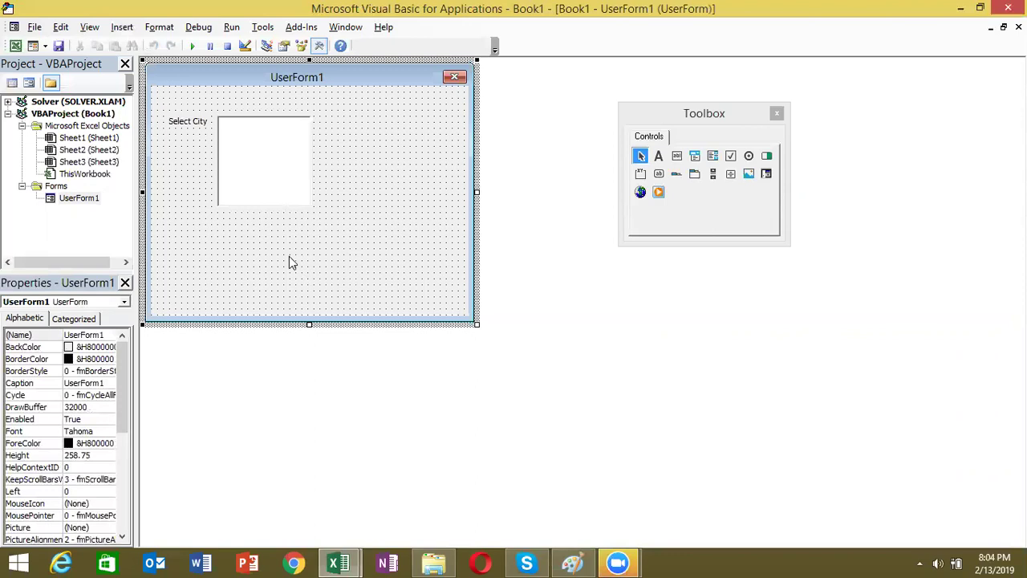
# - Draw a second list box, ListBox2, below the city list on UserForm1
pyautogui.click(712, 157)
pyautogui.moveTo(215, 216); pyautogui.dragTo(303, 299)
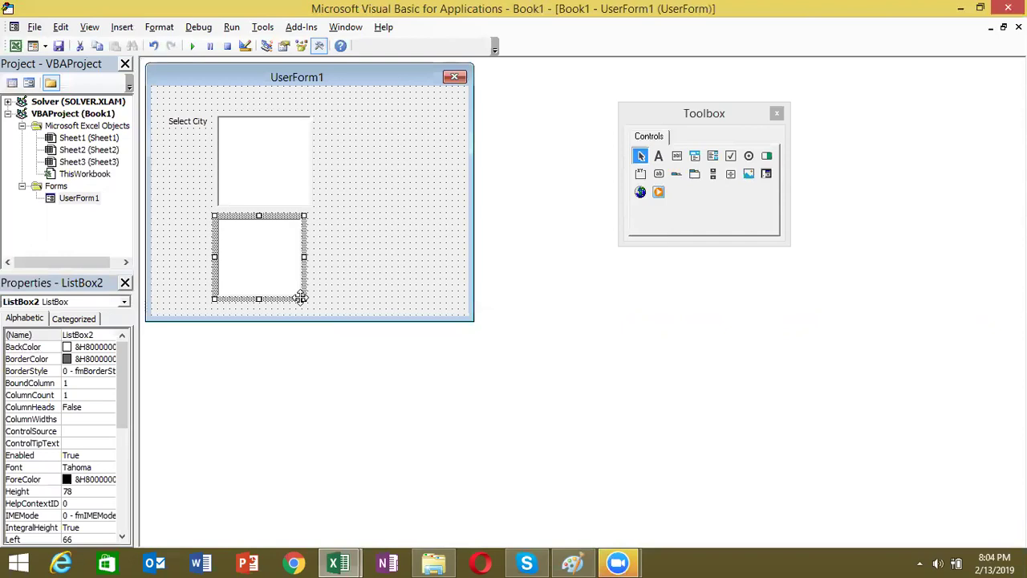
pyautogui.click(329, 295)
pyautogui.click(289, 278)
# - Set ListBox2's RowSource property to A1:A12 so it shows the names
pyautogui.moveTo(122, 371); pyautogui.dragTo(117, 423)
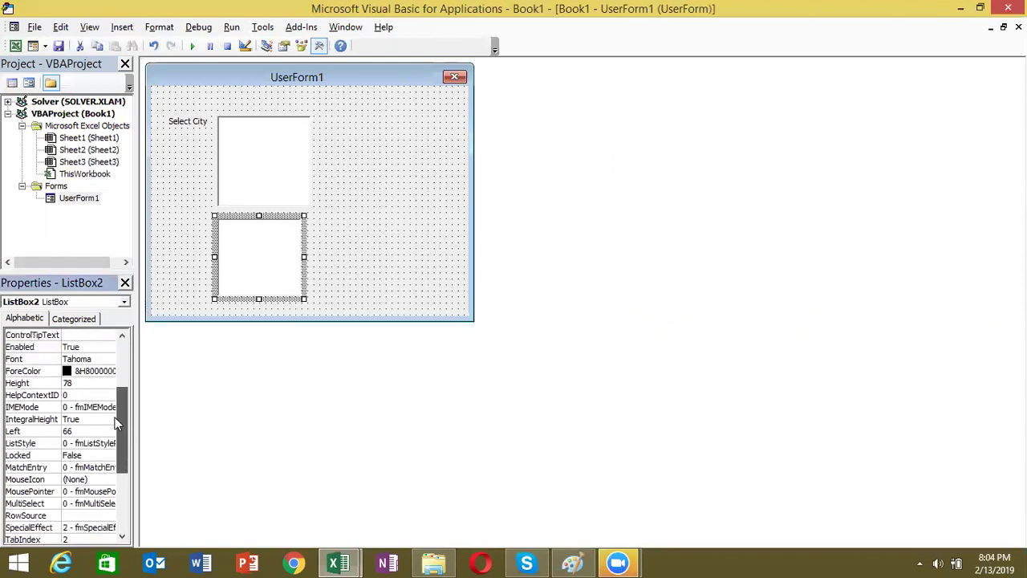
pyautogui.moveTo(116, 424); pyautogui.dragTo(113, 436)
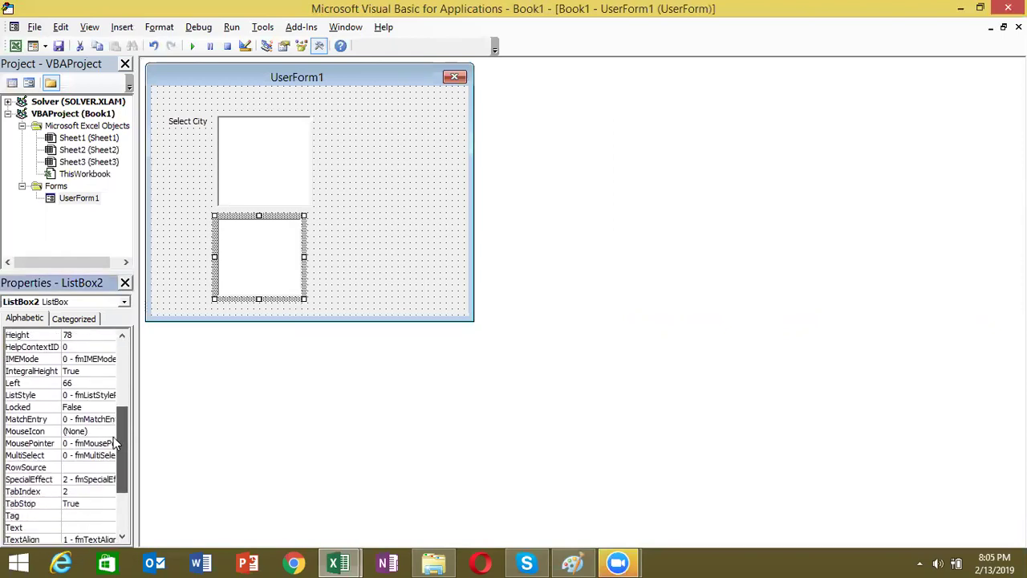
pyautogui.click(85, 465)
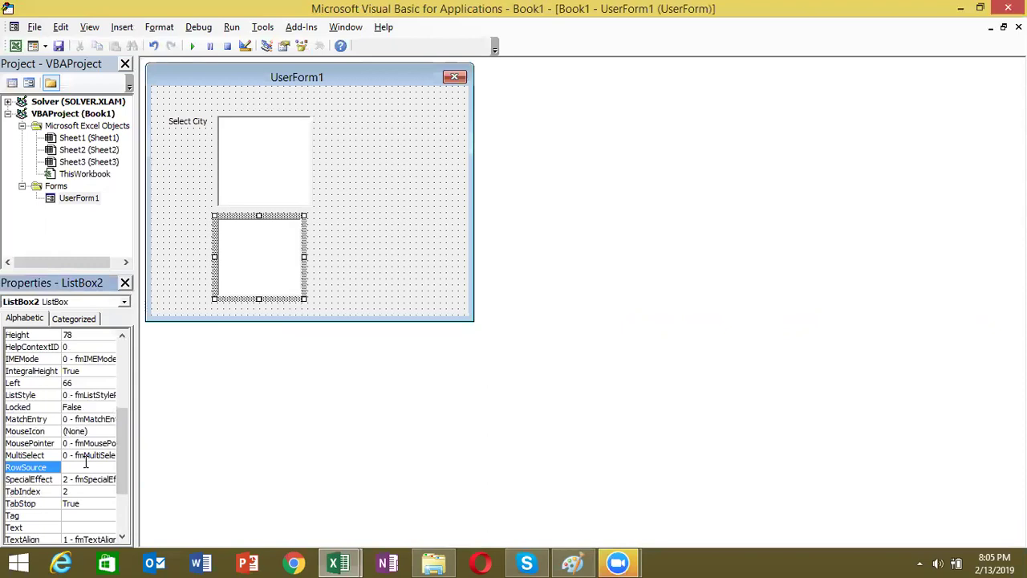
pyautogui.hotkey('alt', 'F11')
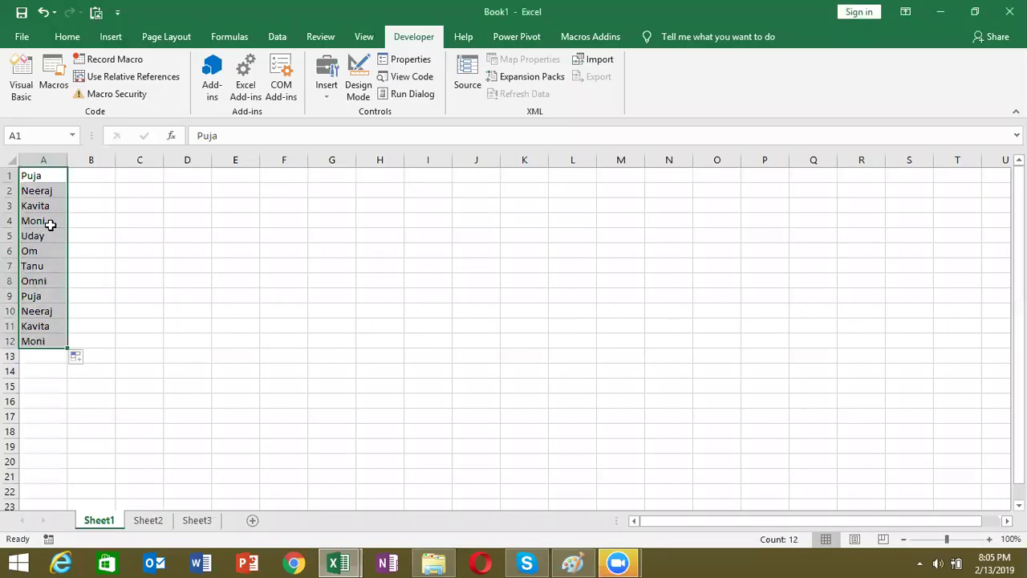
pyautogui.hotkey('alt', 'Tab')
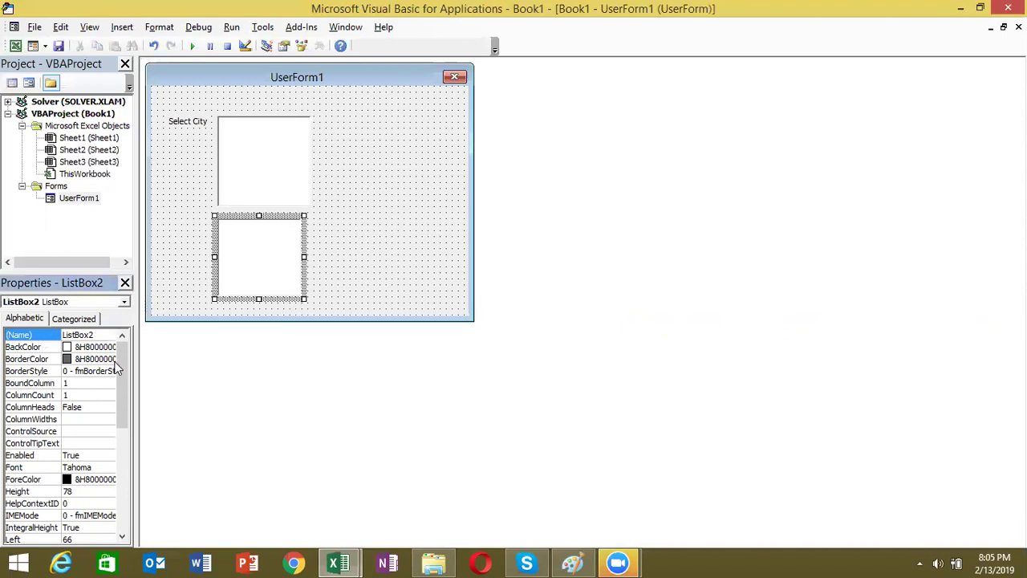
pyautogui.moveTo(125, 362); pyautogui.dragTo(129, 404)
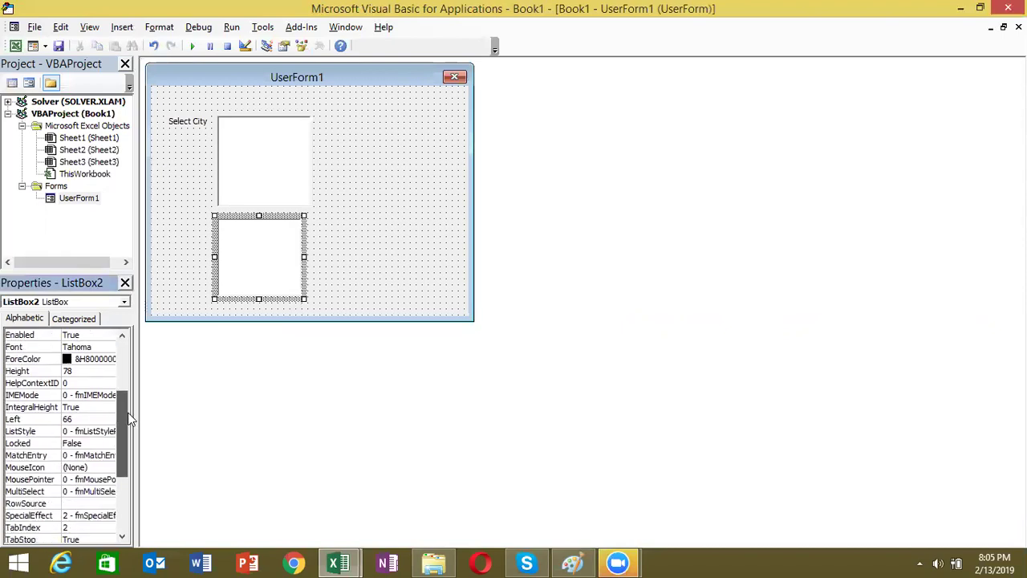
pyautogui.click(89, 503)
pyautogui.write('A1:A12')
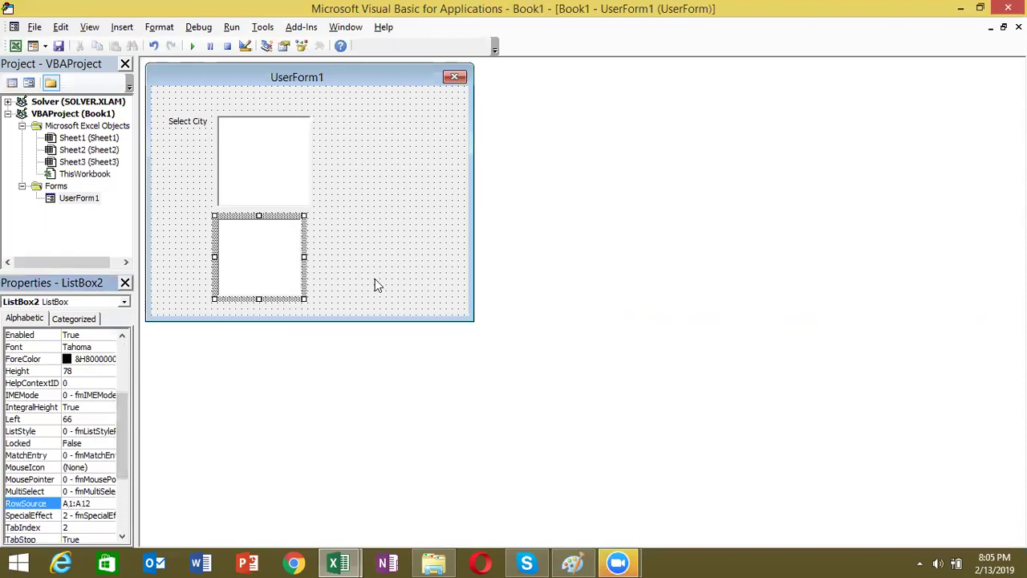
pyautogui.click(374, 282)
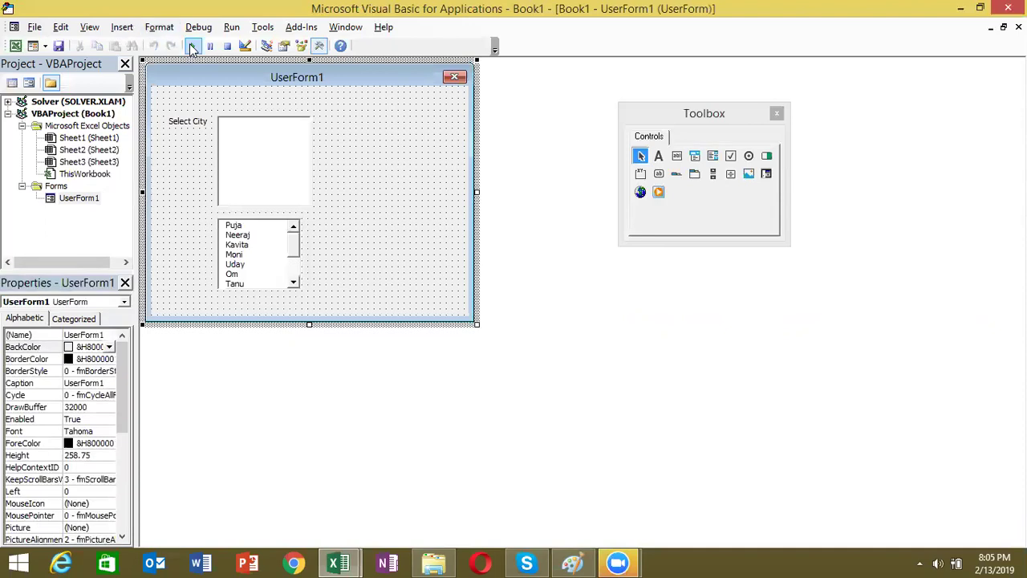
pyautogui.click(189, 46)
pyautogui.click(490, 327)
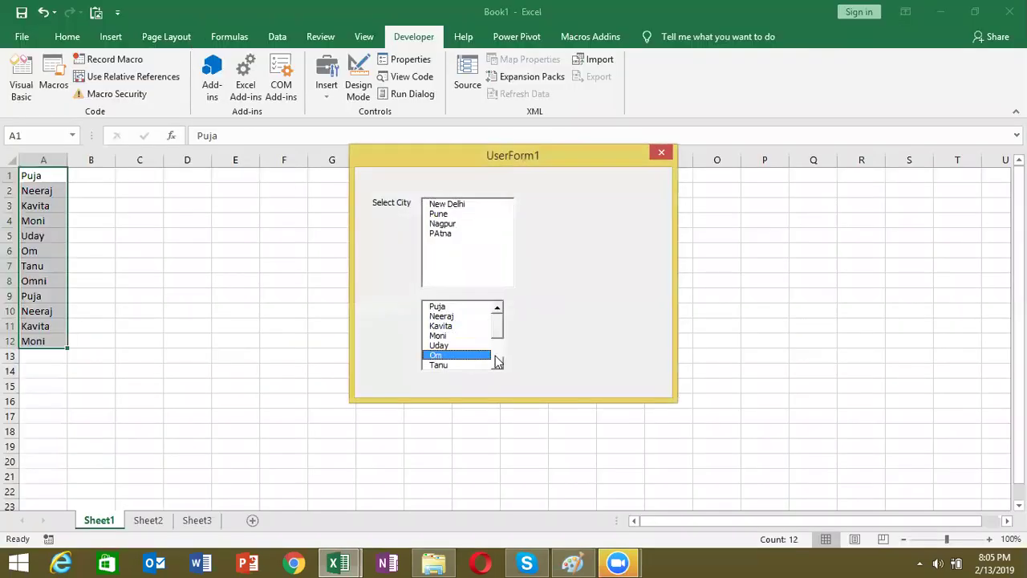
pyautogui.click(450, 226)
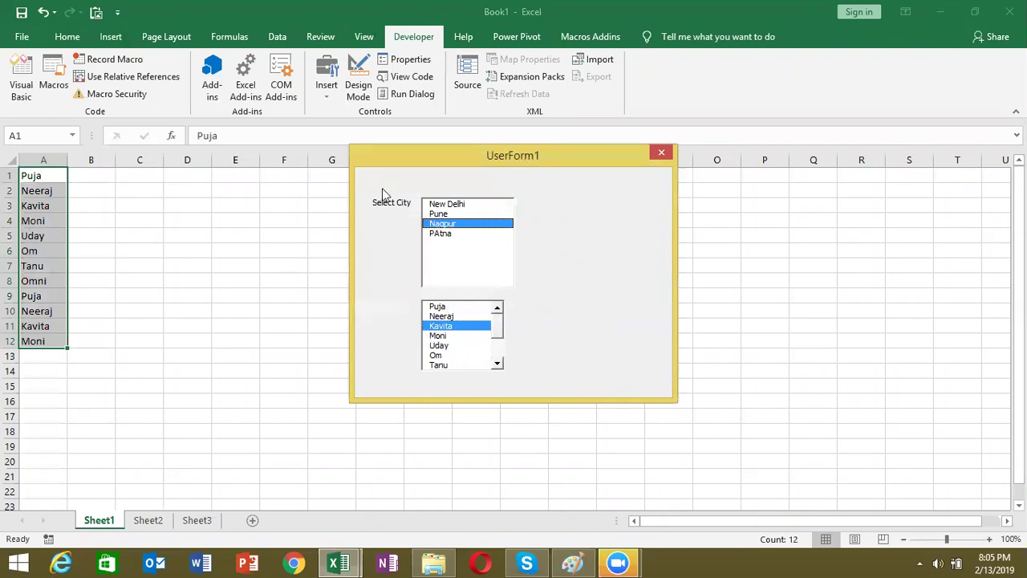
pyautogui.click(657, 153)
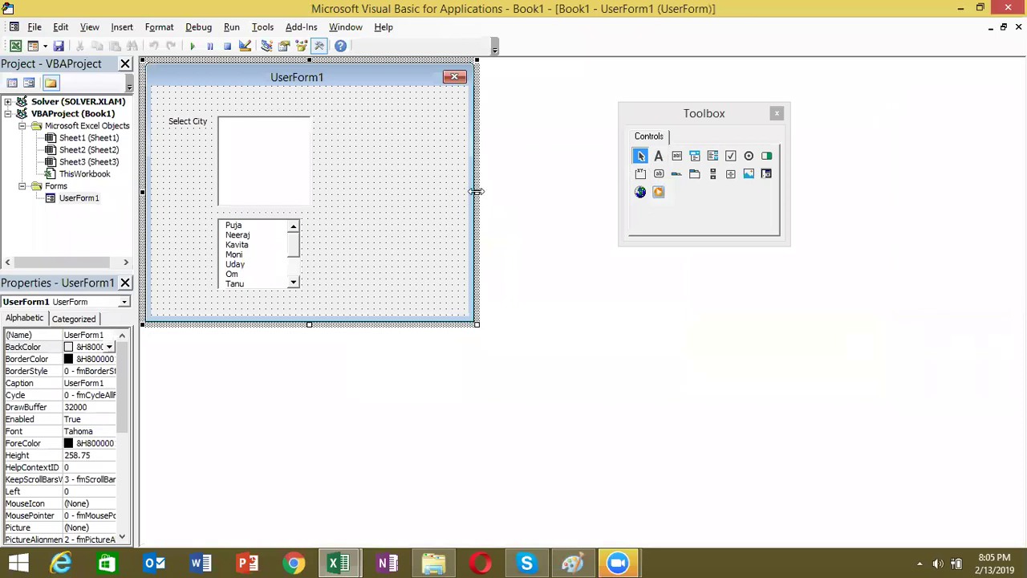
# - Widen the form and draw a third list box right of the city list
pyautogui.moveTo(475, 191); pyautogui.dragTo(523, 191)
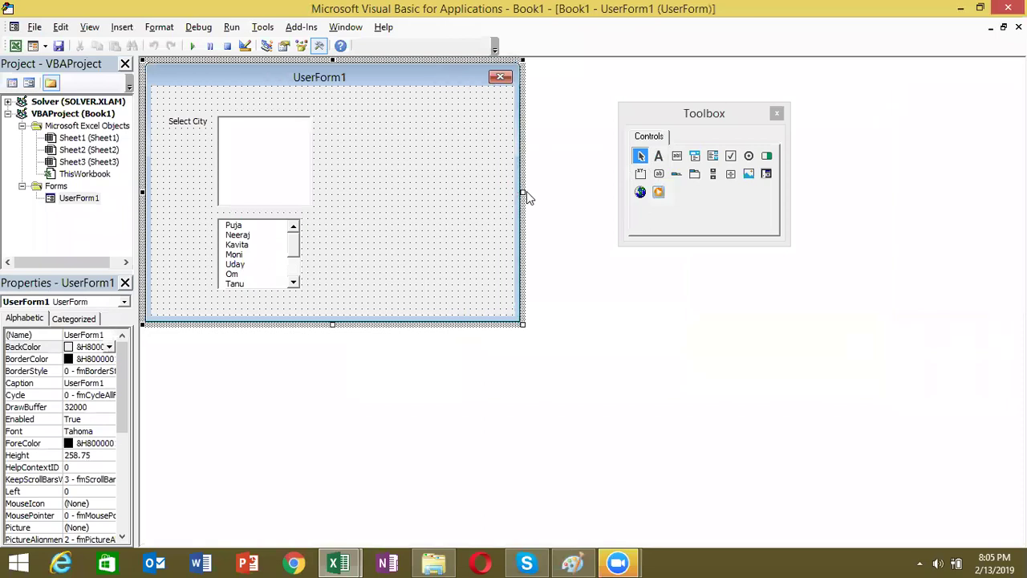
pyautogui.click(713, 157)
pyautogui.moveTo(326, 118)
pyautogui.mouseDown()
pyautogui.moveTo(441, 157)
pyautogui.moveTo(467, 203)
pyautogui.mouseUp()
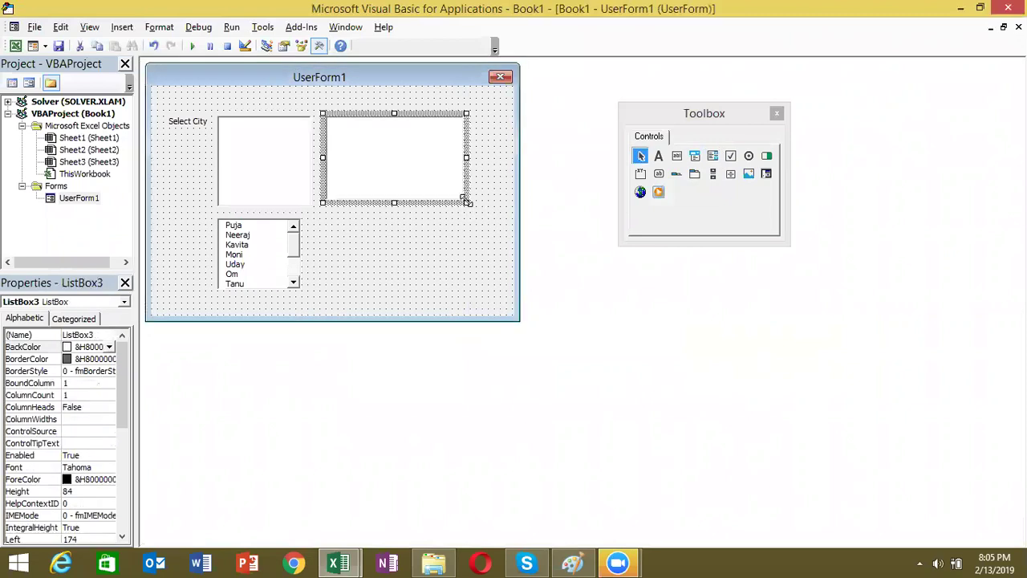
# - After End With, add a For i = 1 To Range("A1000").End(xlUp).Row loop ending in Next i
pyautogui.doubleClick(449, 229)
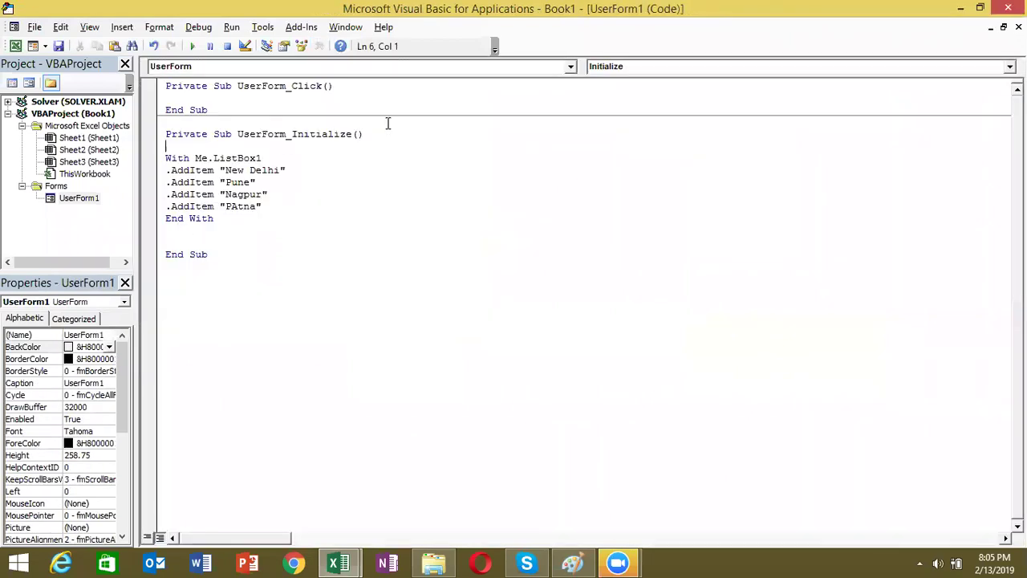
pyautogui.click(200, 232)
pyautogui.press('Return')
pyautogui.press('Return')
pyautogui.write('for ')
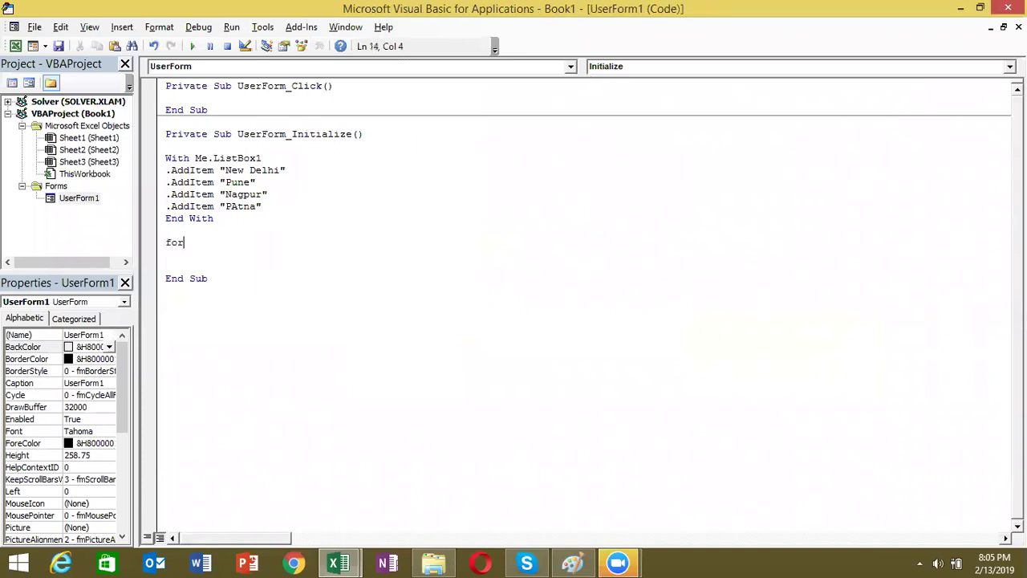
pyautogui.write('i')
pyautogui.hotkey('alt', 'F11')
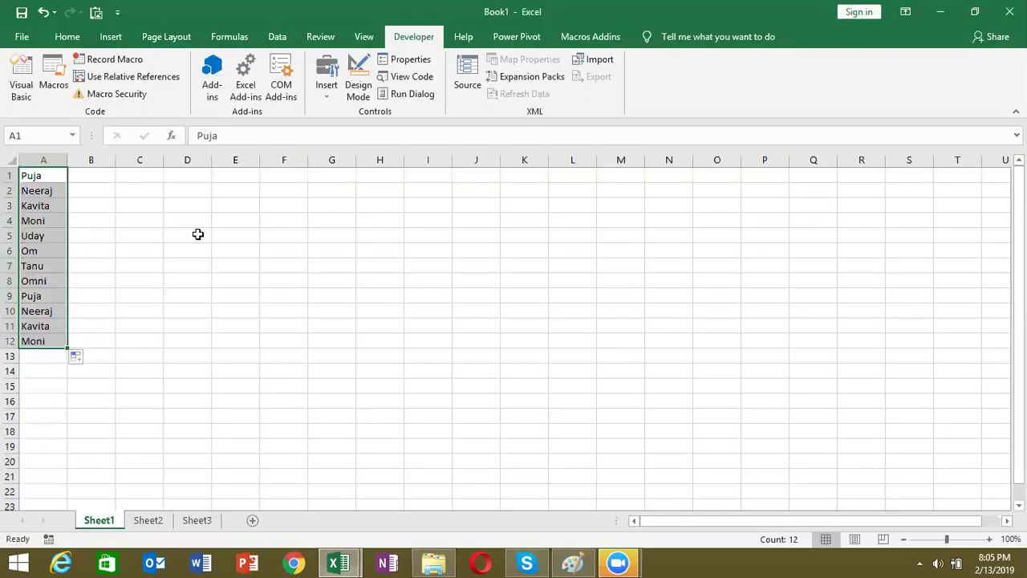
pyautogui.hotkey('alt', 'F11')
pyautogui.write('1to range(')
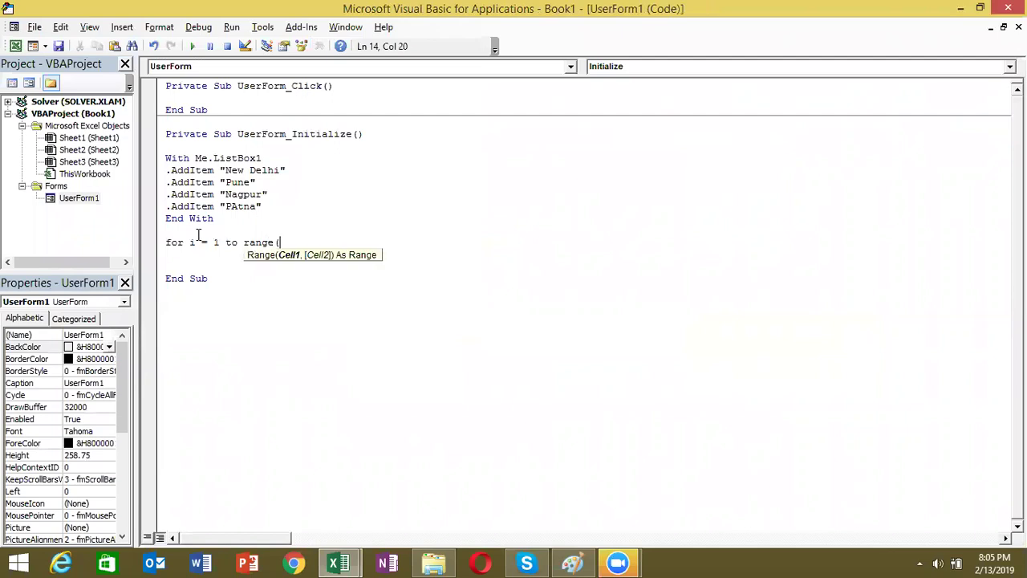
pyautogui.write('"A1')
pyautogui.write('000")')
pyautogui.write('.en')
pyautogui.press('Tab')
pyautogui.write('(')
pyautogui.press('Down')
pyautogui.press('Down')
pyautogui.press('Down')
pyautogui.press('Down')
pyautogui.press('Tab')
pyautogui.write(')')
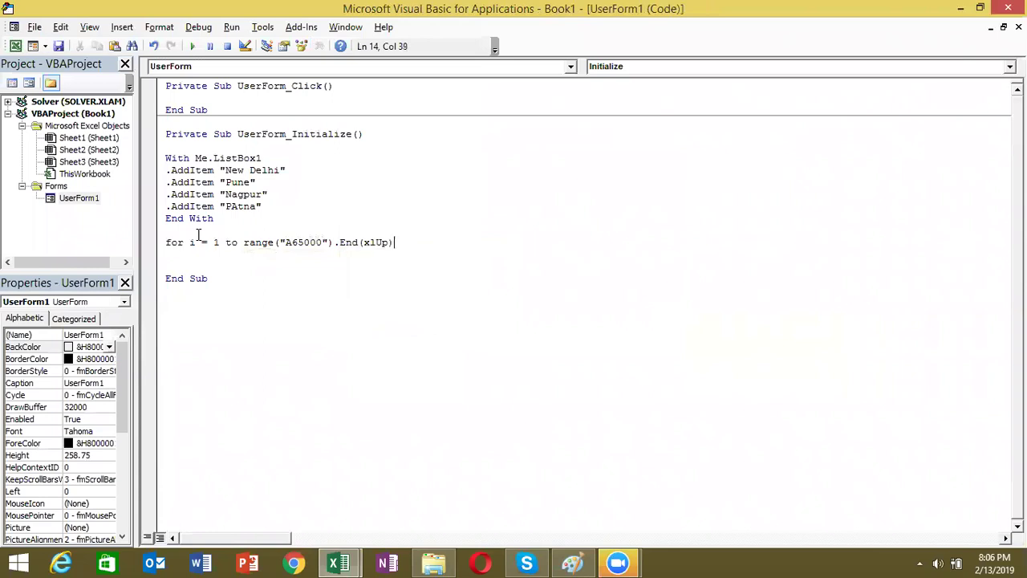
pyautogui.write('.row')
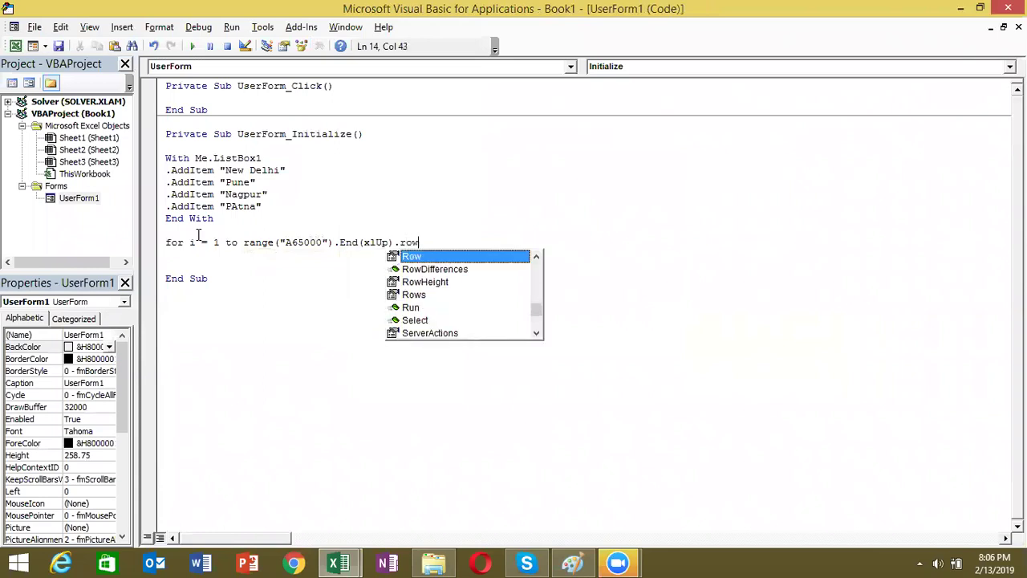
pyautogui.press('Return')
pyautogui.press('Return')
pyautogui.write('ext i')
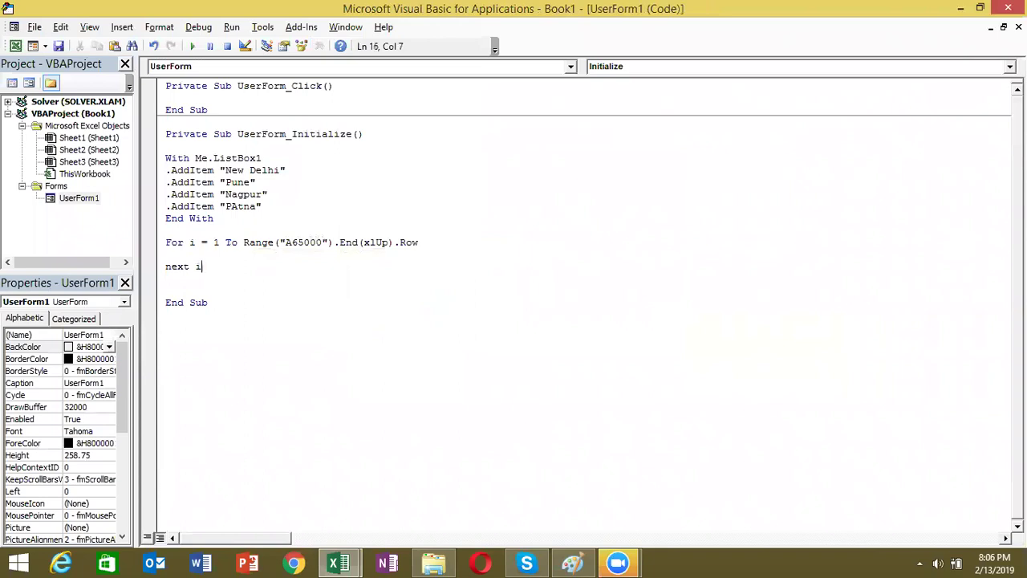
pyautogui.press('Return')
pyautogui.press('Return')
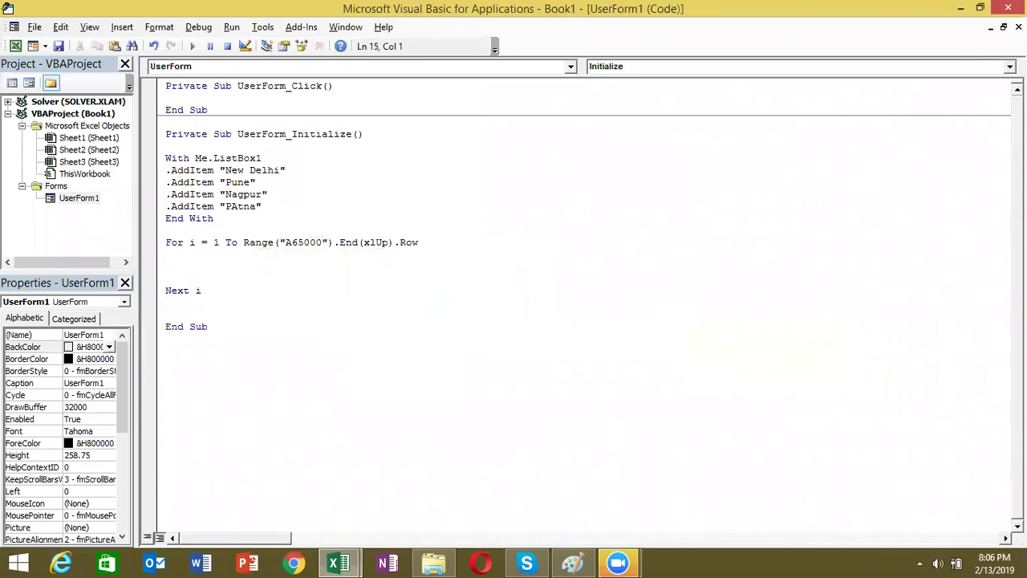
# - Make the loop body Me.ListBox1.AddItem Range("A" & i).Value and run the form
pyautogui.write('me.a')
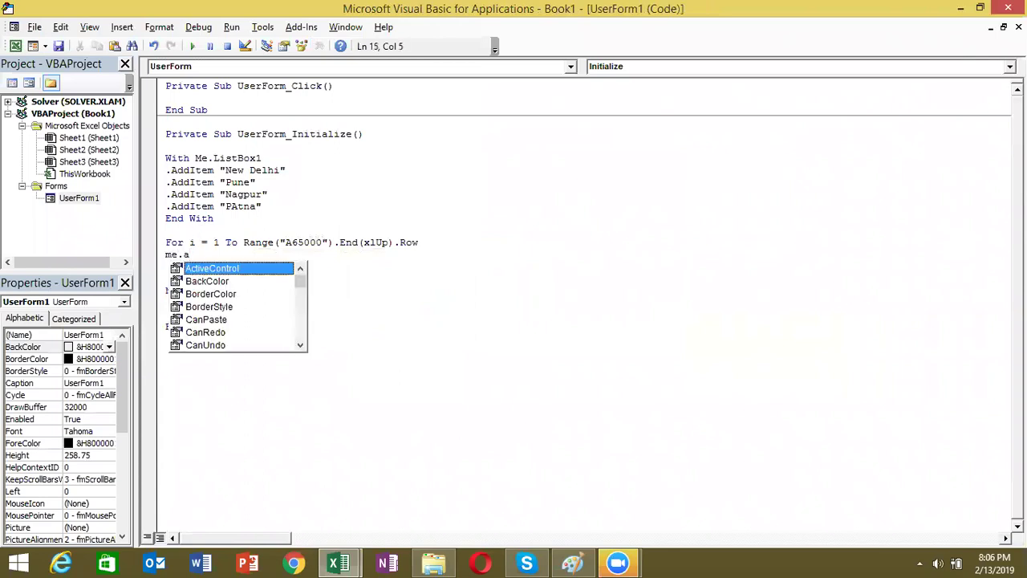
pyautogui.write('c')
pyautogui.press('BackSpace')
pyautogui.press('BackSpace')
pyautogui.write('li')
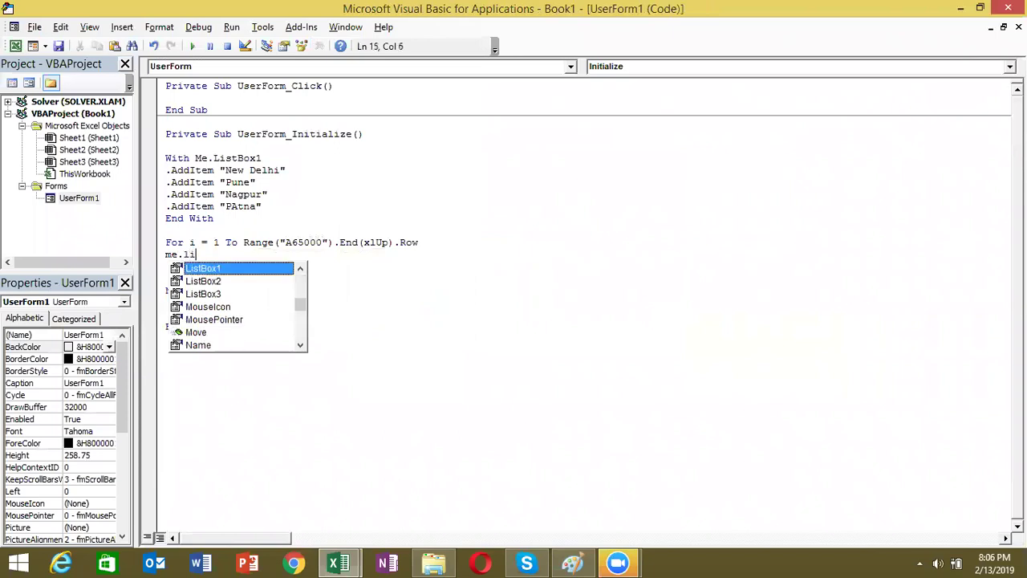
pyautogui.press('Tab')
pyautogui.write('.ad ')
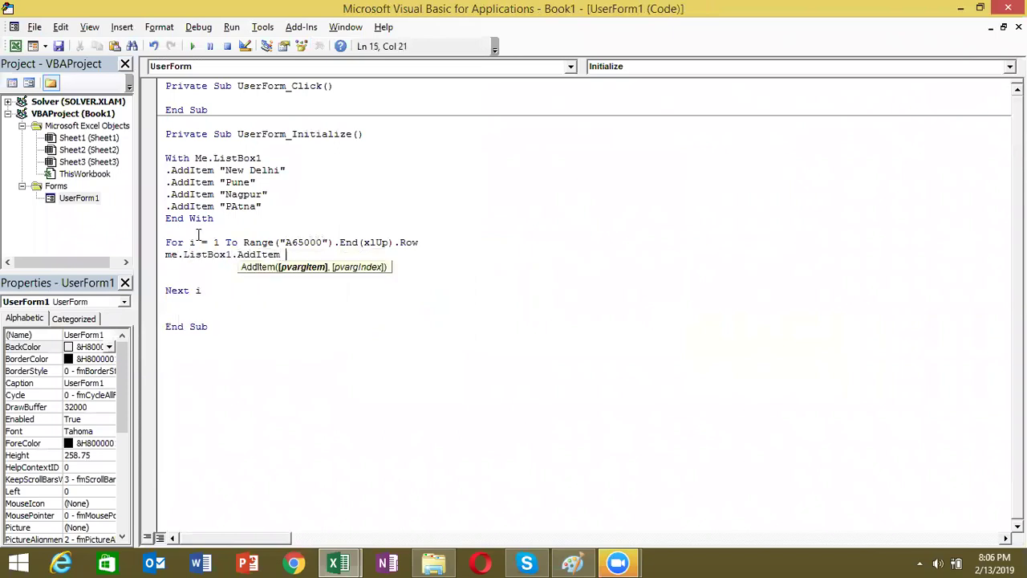
pyautogui.write('range')
pyautogui.write('("A" & i')
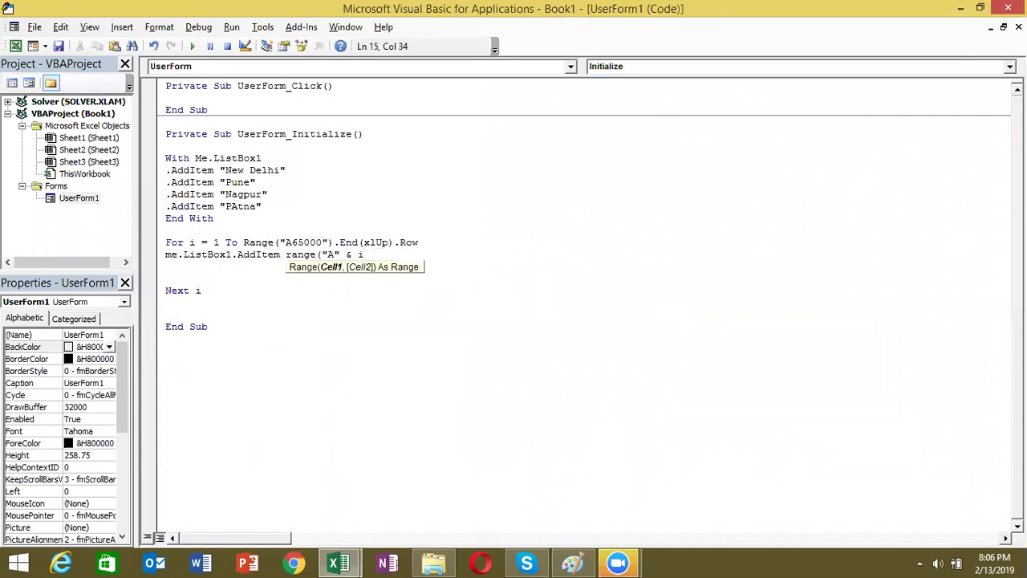
pyautogui.write(').v')
pyautogui.press('Down')
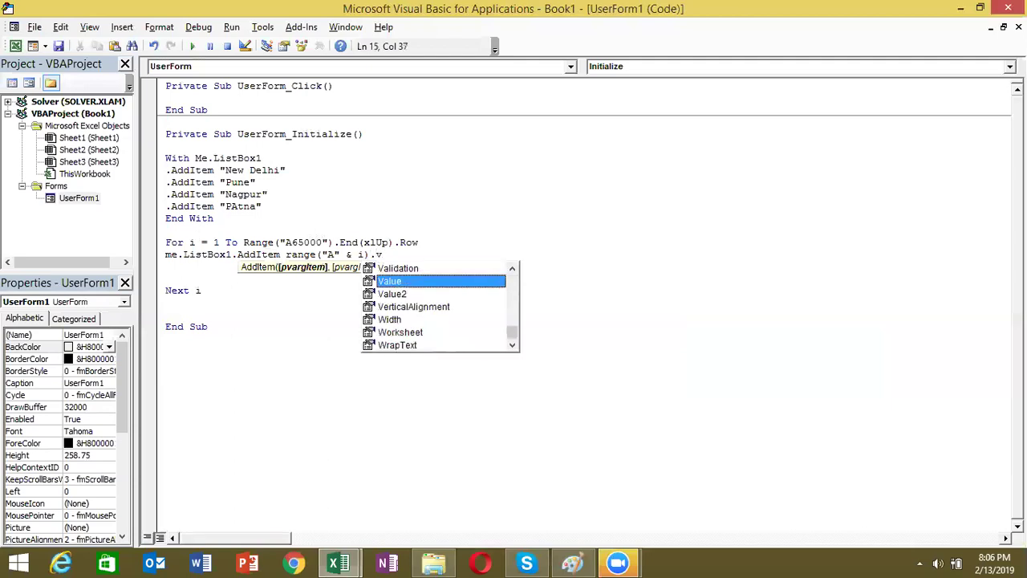
pyautogui.press('Return')
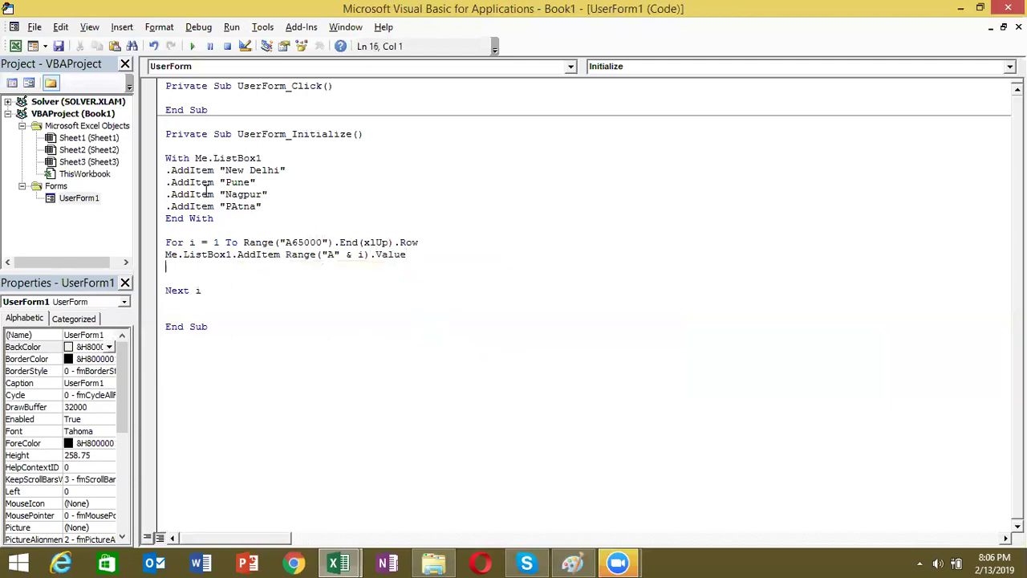
pyautogui.click(191, 45)
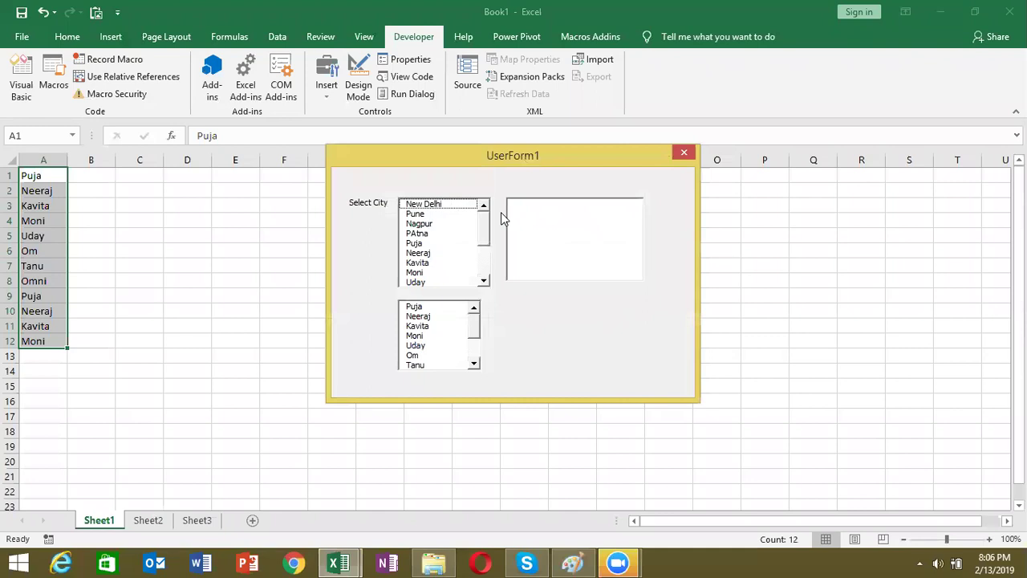
# - Close the running form and change Me.ListBox1 to Me.ListBox3 in the loop
pyautogui.click(682, 154)
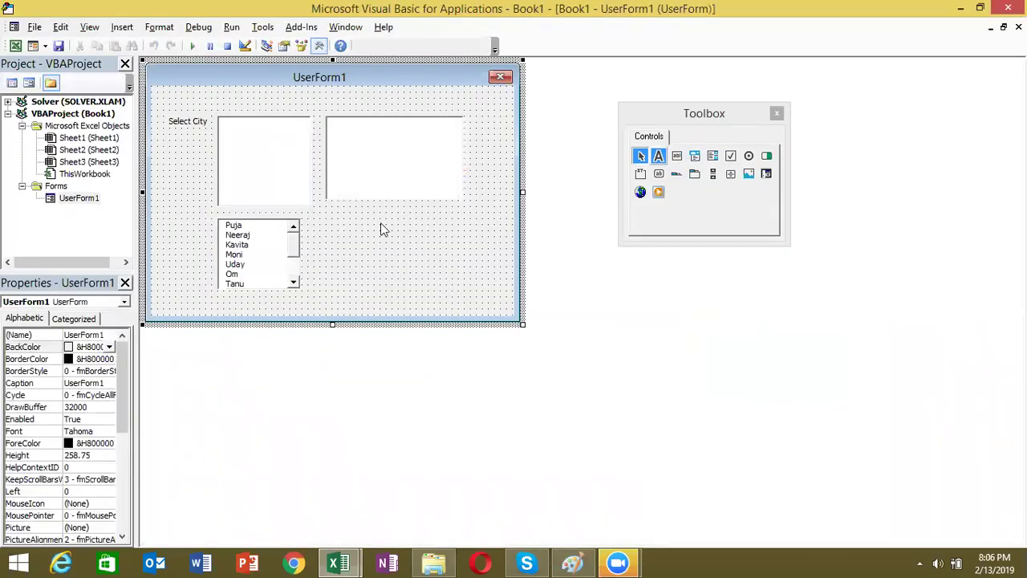
pyautogui.click(353, 183)
pyautogui.hotkey('alt', 'F11')
pyautogui.hotkey('alt', 'Tab')
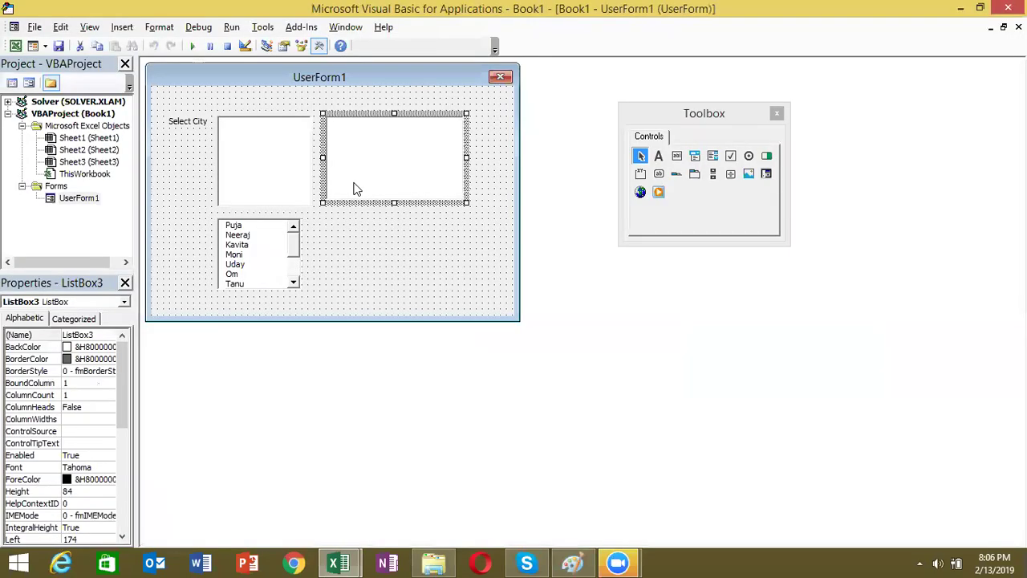
pyautogui.press('F7')
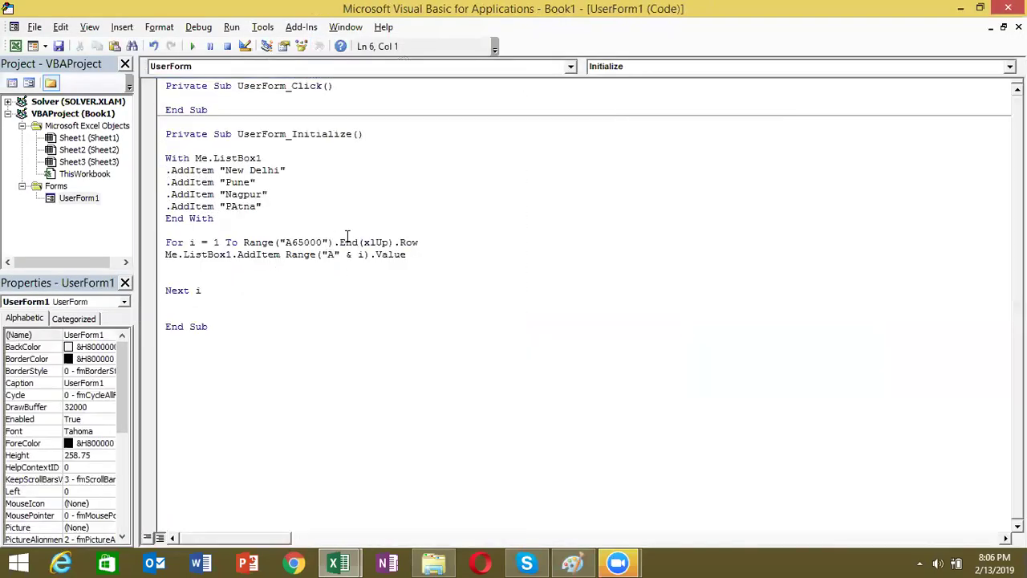
pyautogui.click(231, 256)
pyautogui.press('BackSpace')
pyautogui.write('3')
# - Run UserForm1, scroll and pick names in the right-hand list, then close the form
pyautogui.click(193, 46)
pyautogui.click(518, 215)
pyautogui.scroll(-1, 633, 249)
pyautogui.scroll(-1, 636, 259)
pyautogui.scroll(-2, 636, 259)
pyautogui.moveTo(636, 259); pyautogui.dragTo(635, 213)
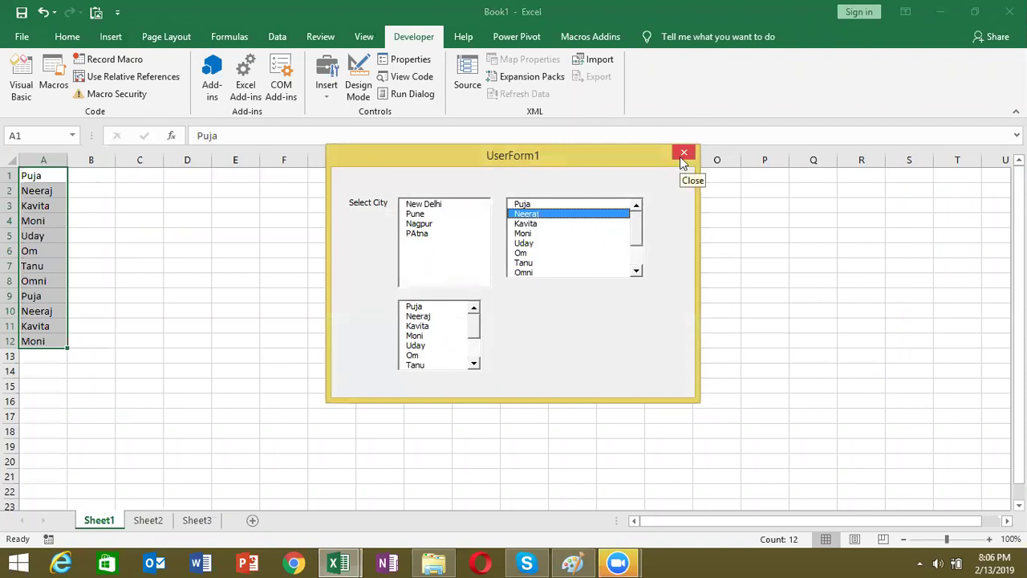
pyautogui.click(559, 244)
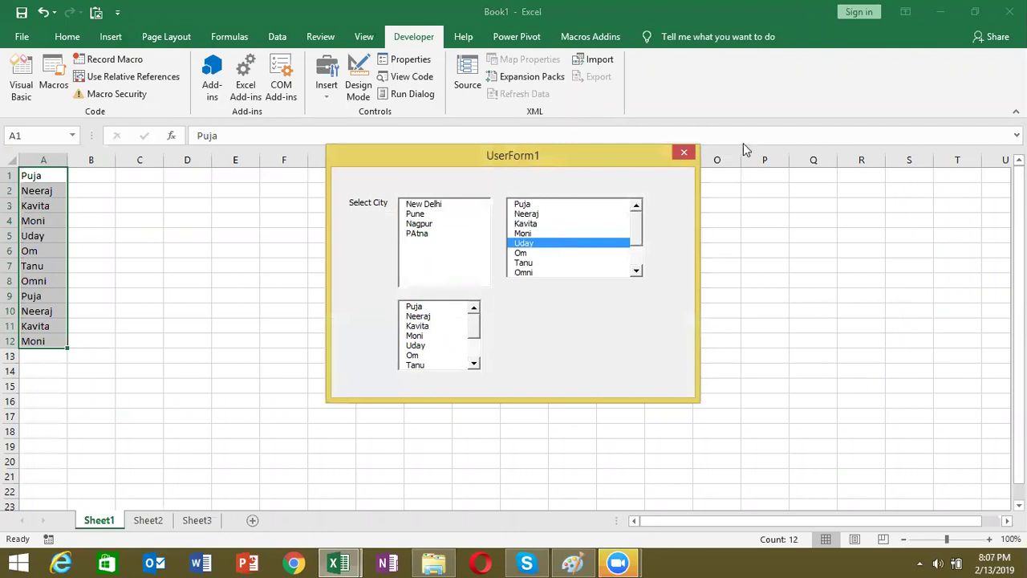
pyautogui.click(693, 154)
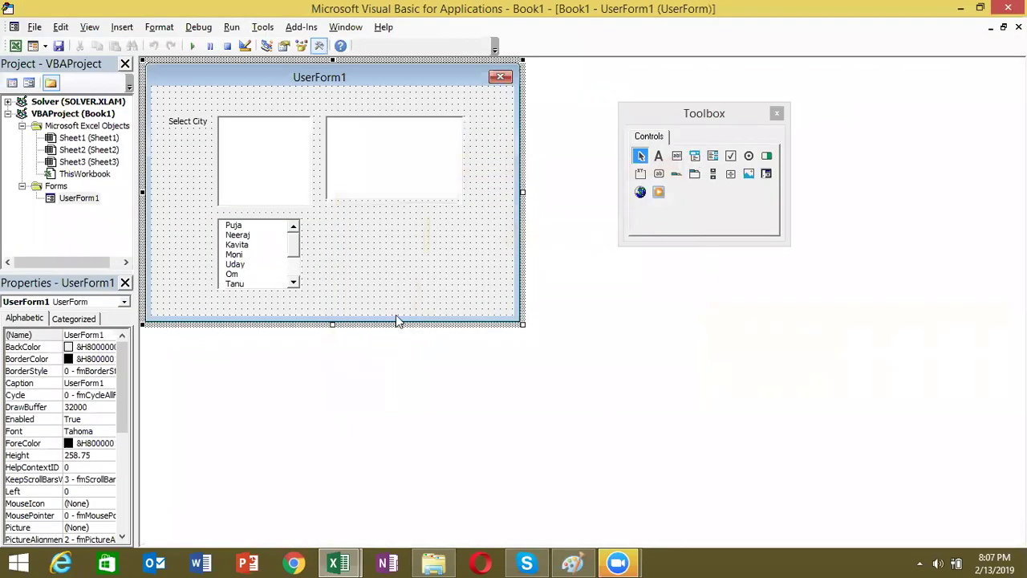
# - Insert a new blank UserForm2, drag it larger, then return to the Excel workbook
pyautogui.click(122, 26)
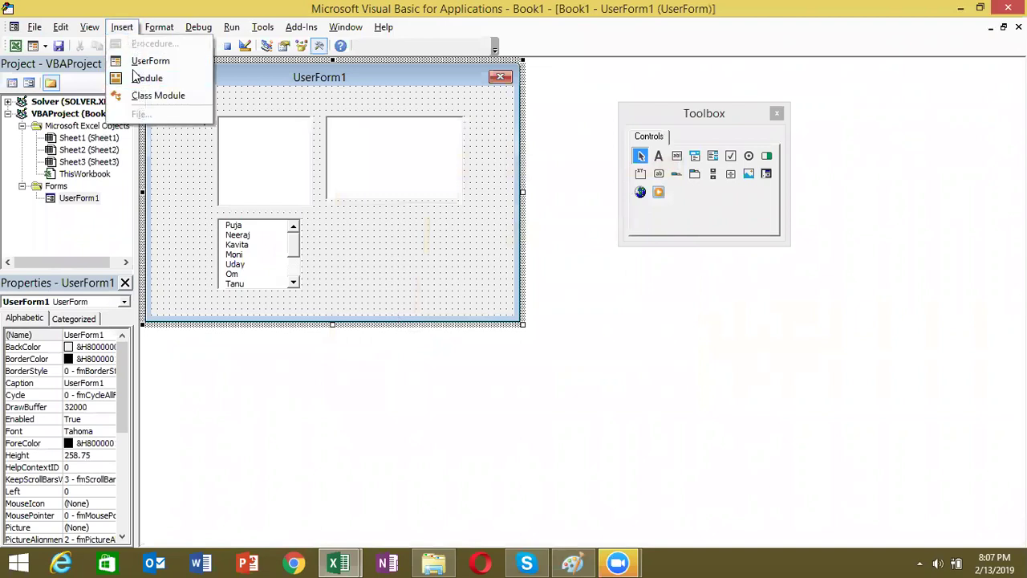
pyautogui.click(138, 67)
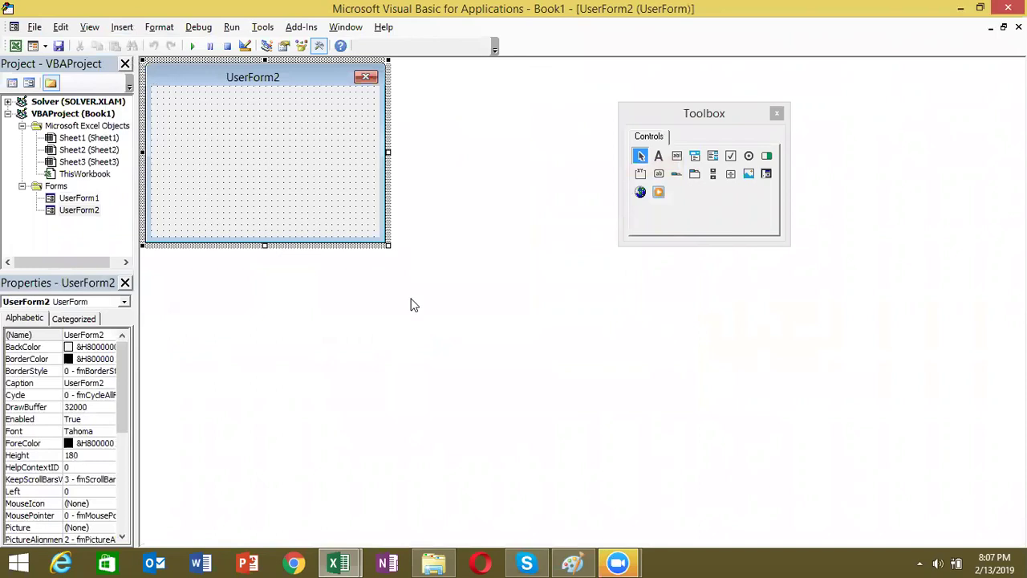
pyautogui.moveTo(388, 244); pyautogui.dragTo(548, 365)
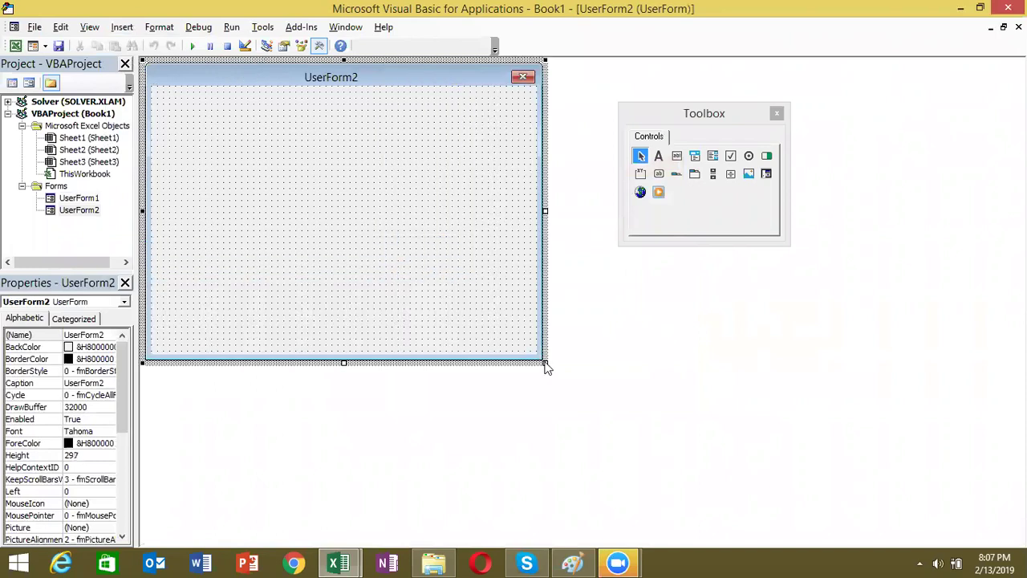
pyautogui.hotkey('alt', 'F11')
# - From Sheet2, open the recent CF workbook and show its Data sheet of sales records
pyautogui.click(157, 519)
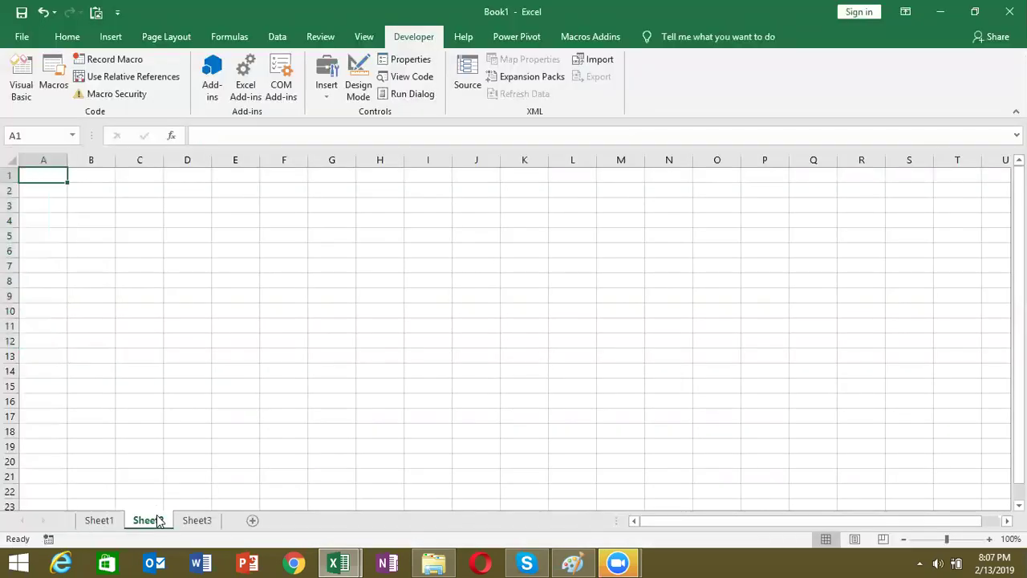
pyautogui.click(22, 37)
pyautogui.click(56, 129)
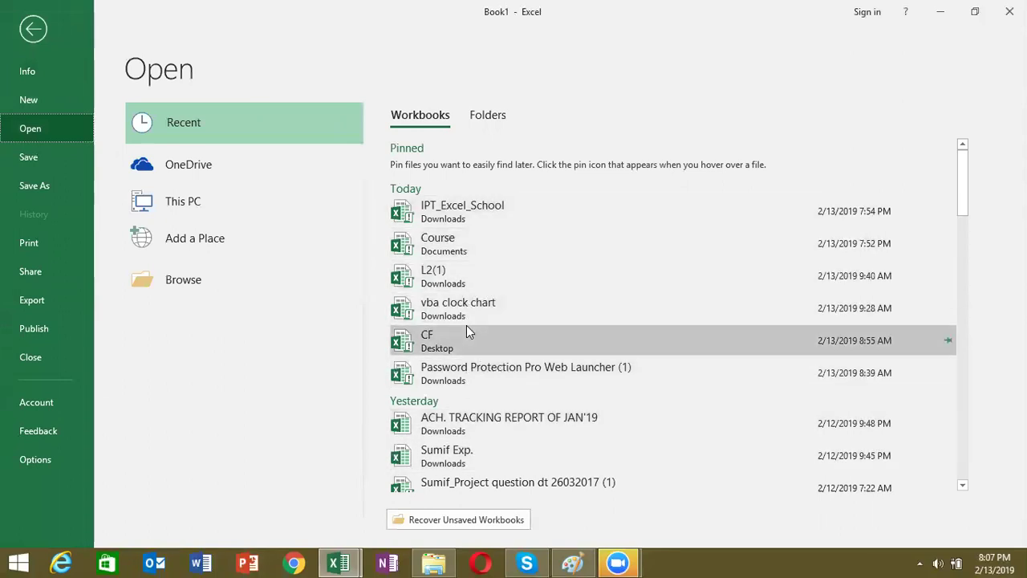
pyautogui.click(463, 336)
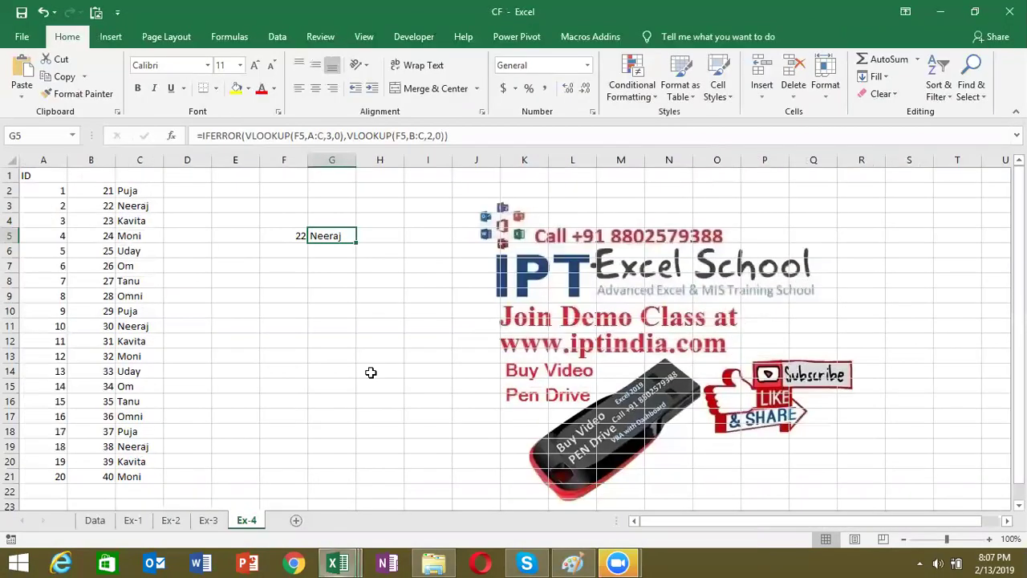
pyautogui.click(94, 520)
# - Select the CF sales table from the Q header down through all data rows and copy it
pyautogui.click(109, 281)
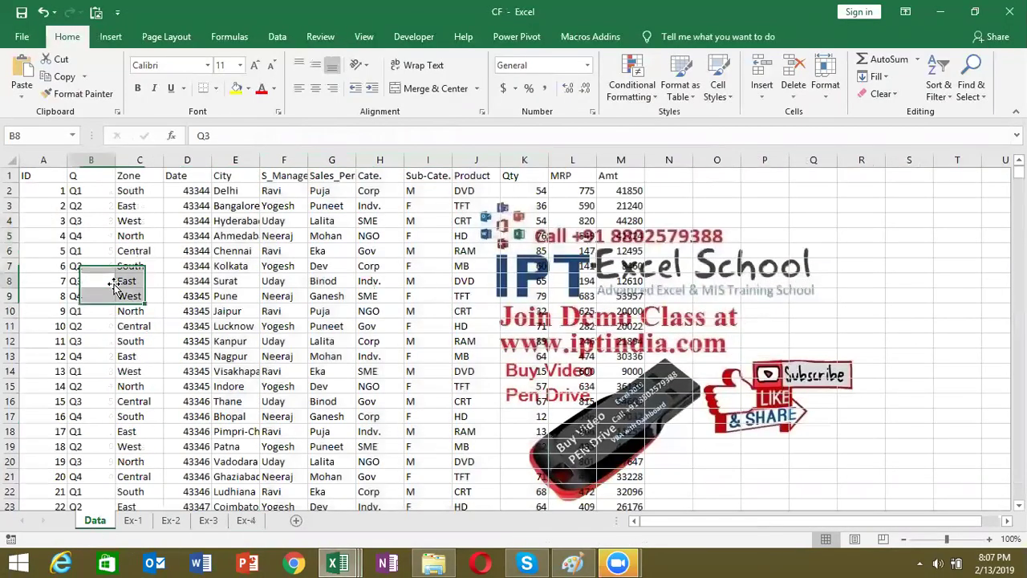
pyautogui.click(105, 175)
pyautogui.hotkey('shift', 'Right')
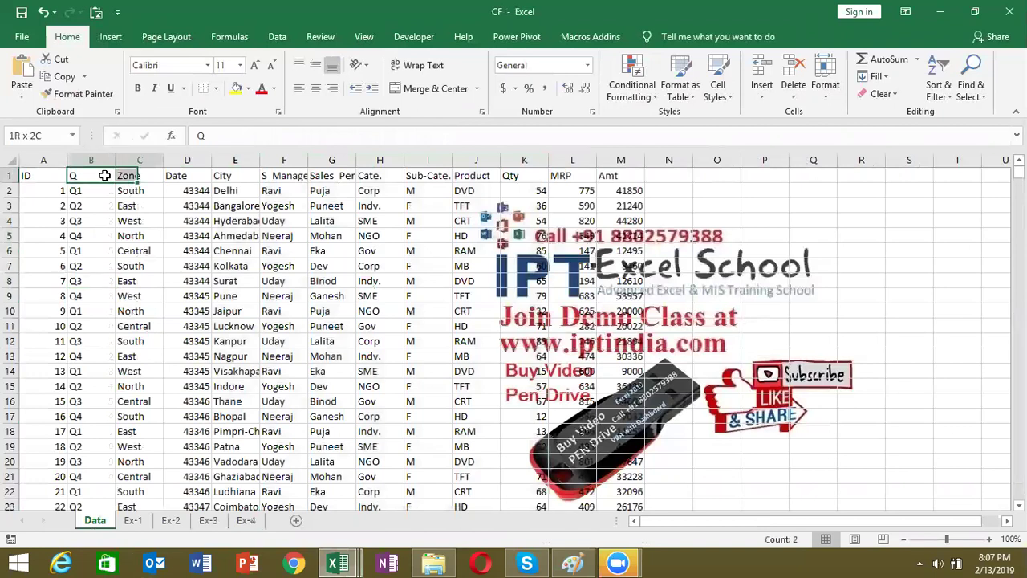
pyautogui.hotkey('shift', 'Right')
pyautogui.hotkey('shift', 'Right')
pyautogui.hotkey('shift', 'Right')
pyautogui.hotkey('shift', 'Right')
pyautogui.hotkey('shift', 'Right')
pyautogui.hotkey('shift', 'Right')
pyautogui.hotkey('shift', 'Right')
pyautogui.hotkey('shift', 'Right')
pyautogui.hotkey('shift', 'Right')
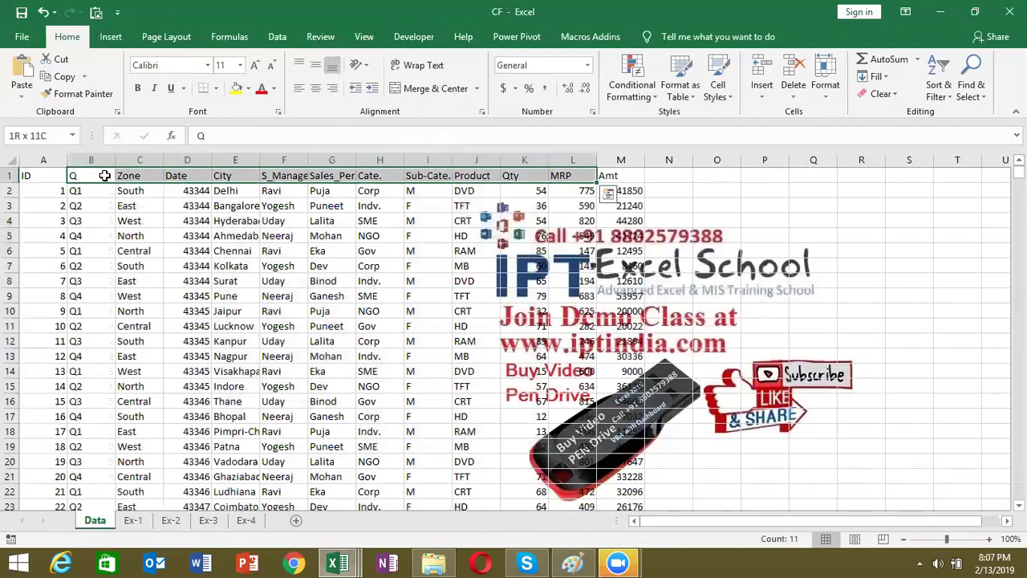
pyautogui.hotkey('ctrl', 'q')
pyautogui.press('Right')
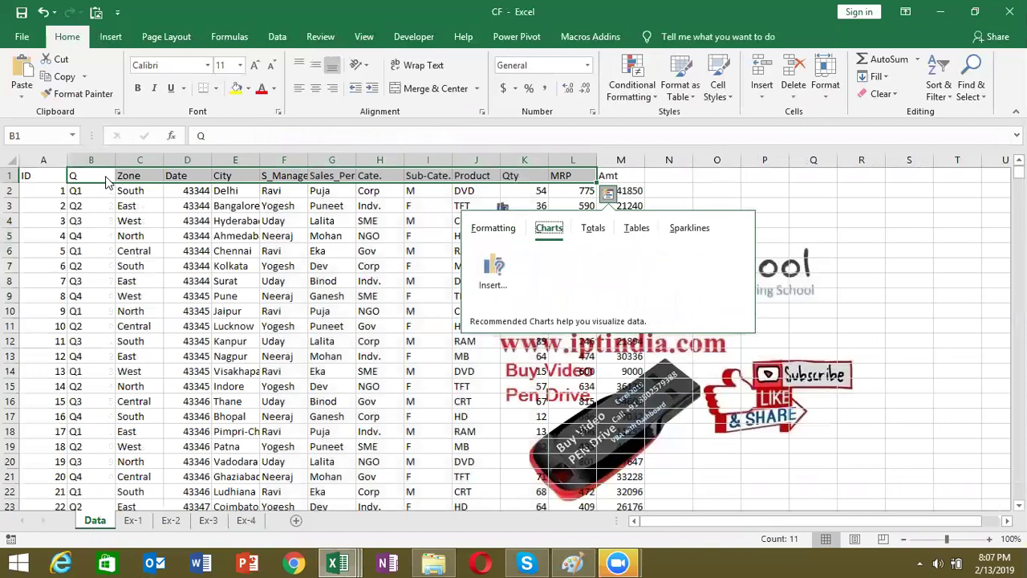
pyautogui.press('Escape')
pyautogui.hotkey('shift', 'Right')
pyautogui.hotkey('ctrl', 'shift', 'Down')
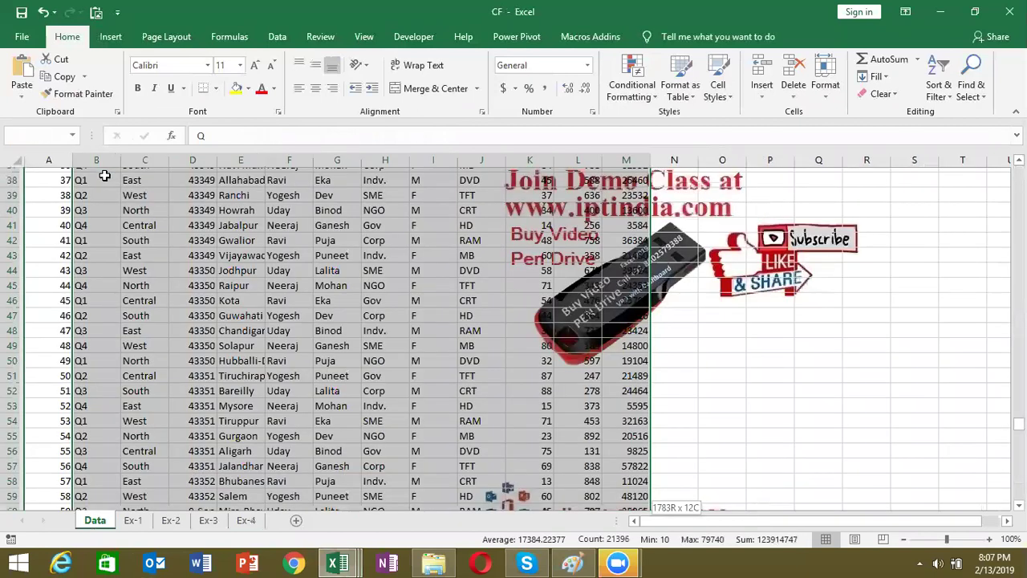
pyautogui.hotkey('ctrl', 'c')
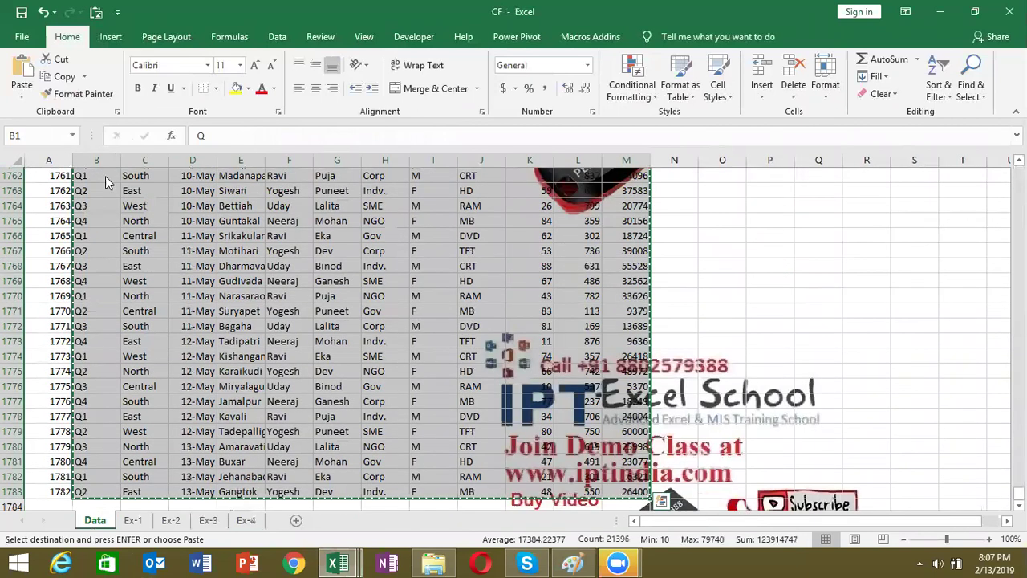
# - Paste the table into Book1's second sheet and rename that sheet Data
pyautogui.hotkey('ctrl', 'Tab')
pyautogui.hotkey('ctrl', 'v')
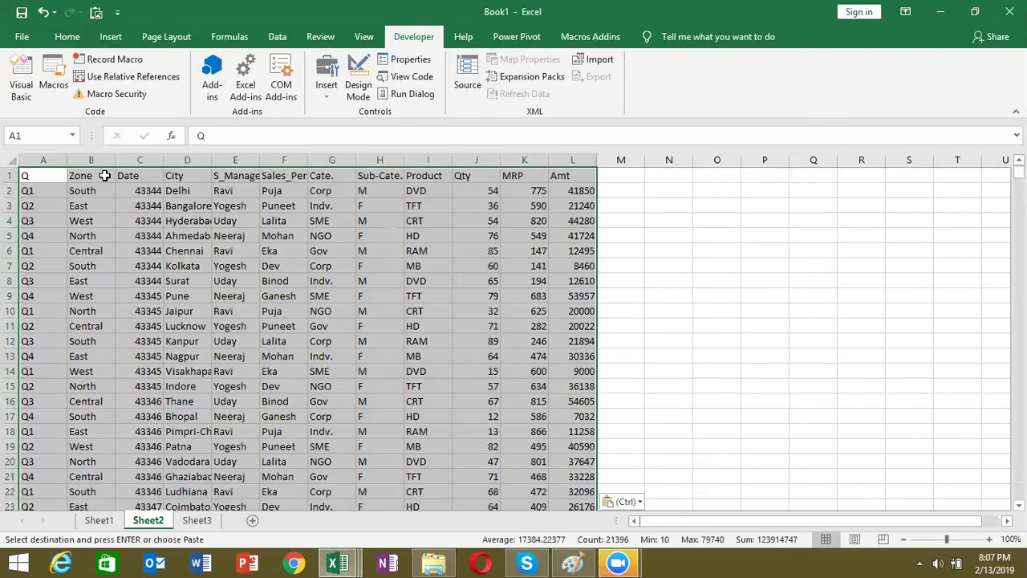
pyautogui.click(98, 192)
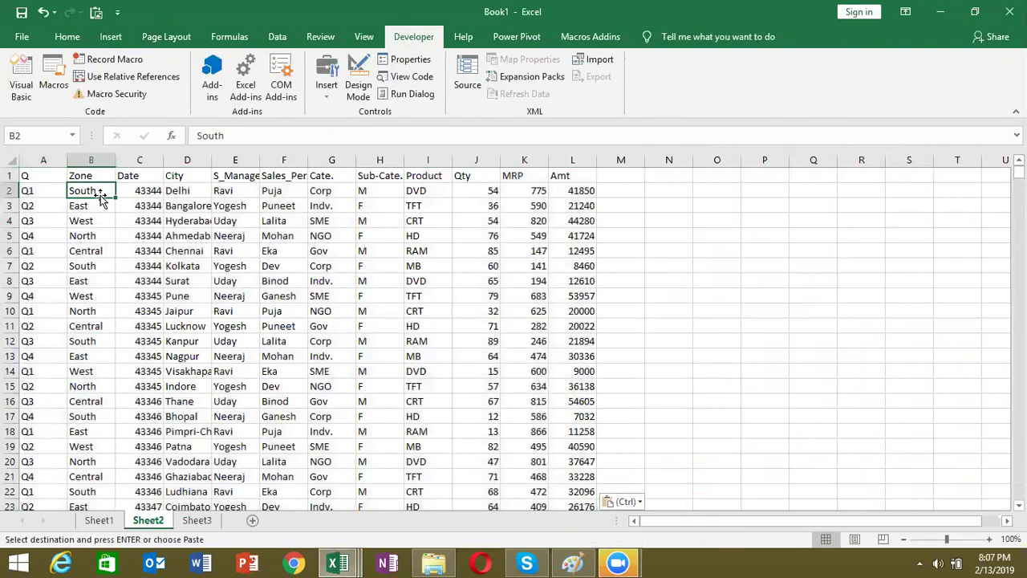
pyautogui.doubleClick(150, 522)
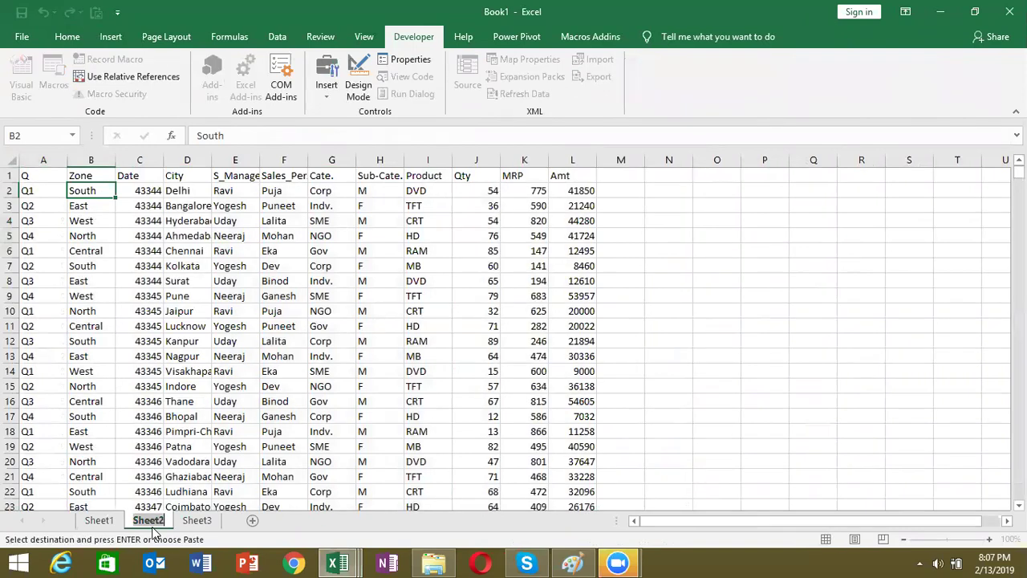
pyautogui.write('Data')
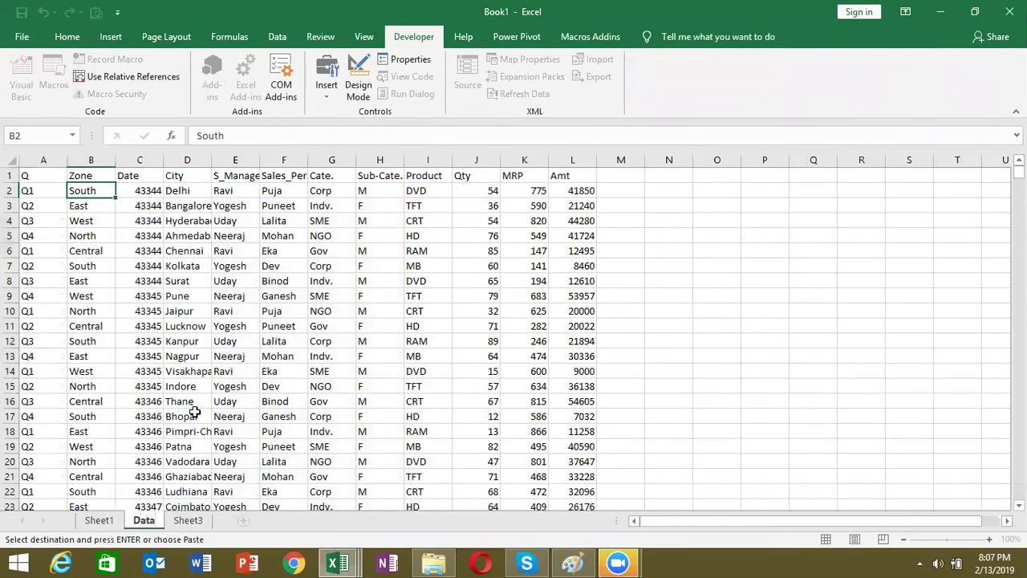
pyautogui.click(194, 412)
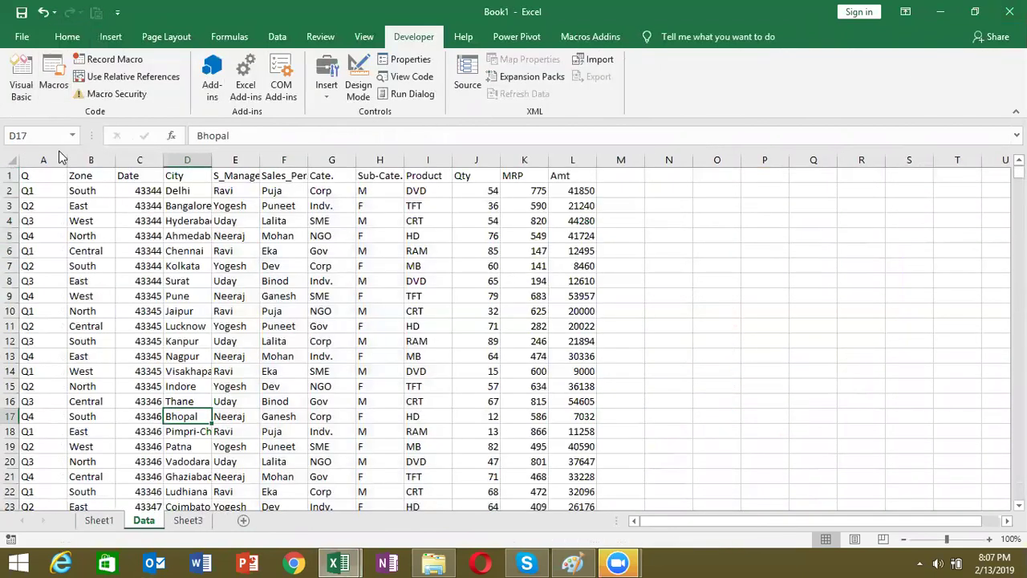
pyautogui.hotkey('alt', 'F11')
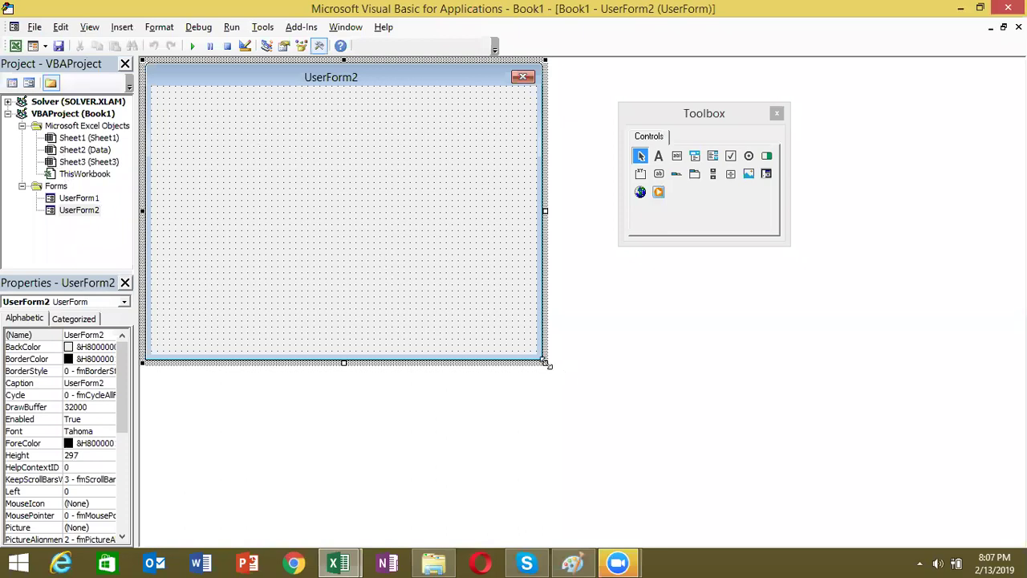
# - Enlarge UserForm2 and add a label captioned 'Select Q' at its top-left
pyautogui.moveTo(545, 363); pyautogui.dragTo(777, 409)
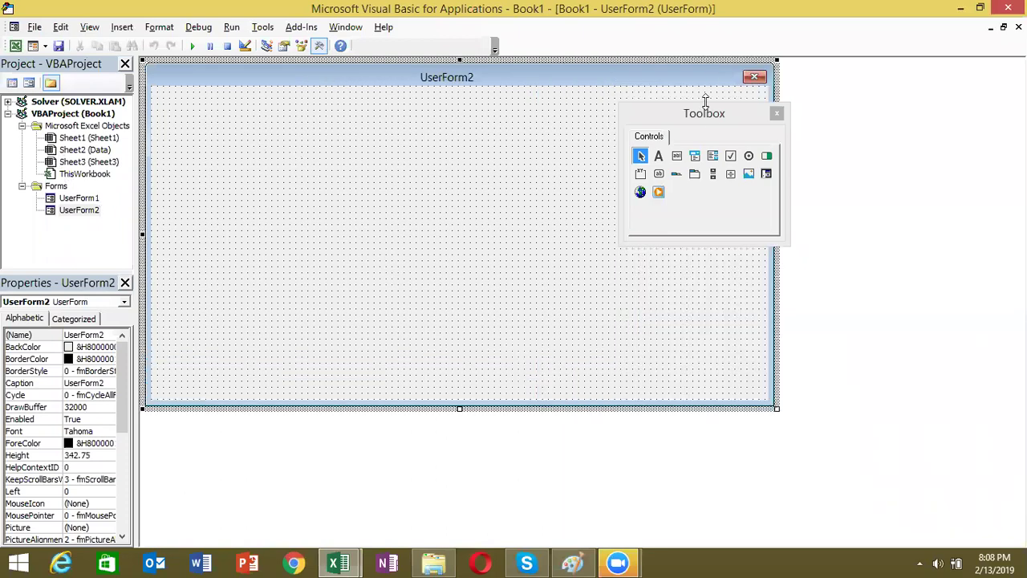
pyautogui.moveTo(707, 113); pyautogui.dragTo(887, 112)
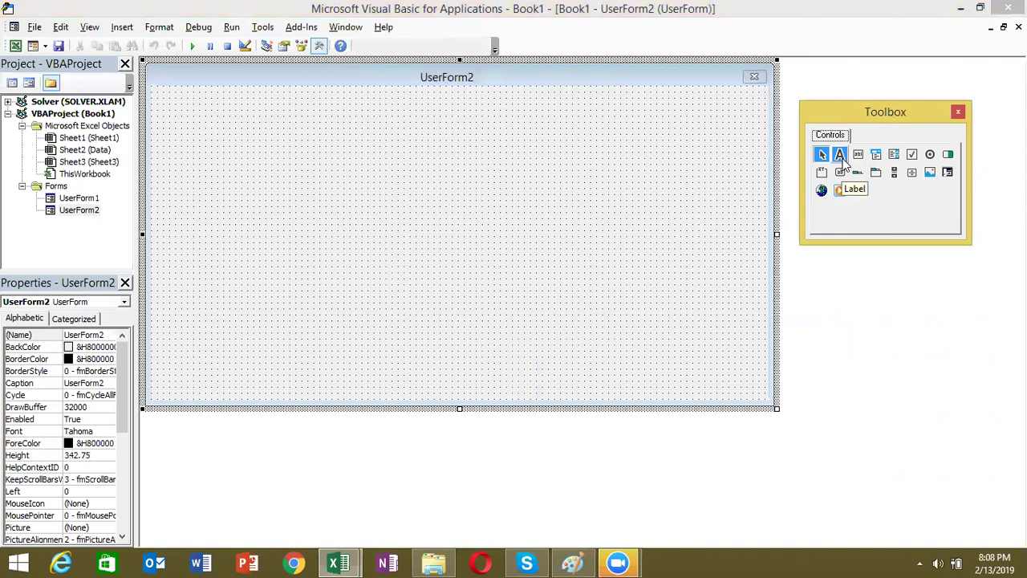
pyautogui.click(840, 155)
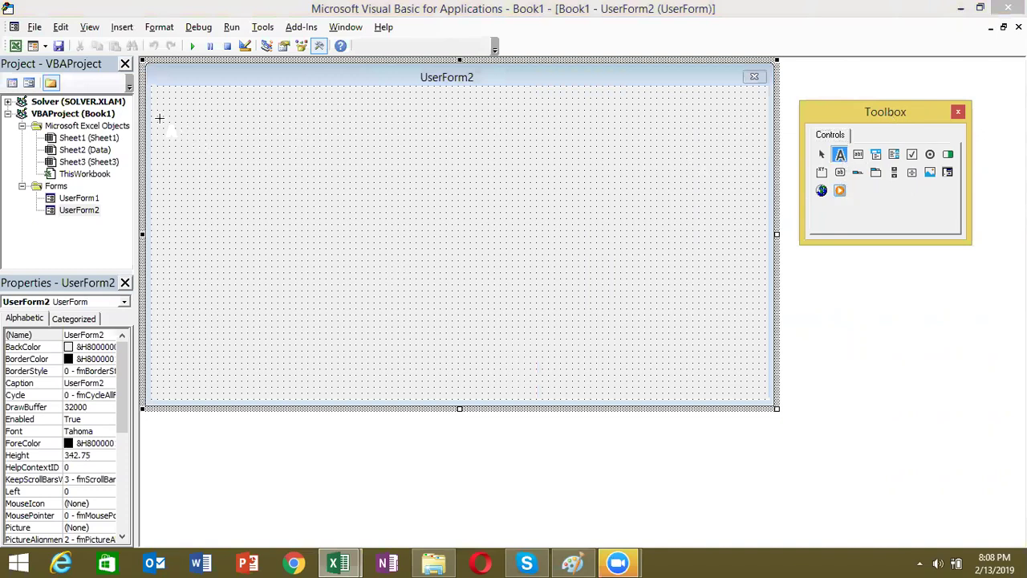
pyautogui.moveTo(157, 117); pyautogui.dragTo(219, 137)
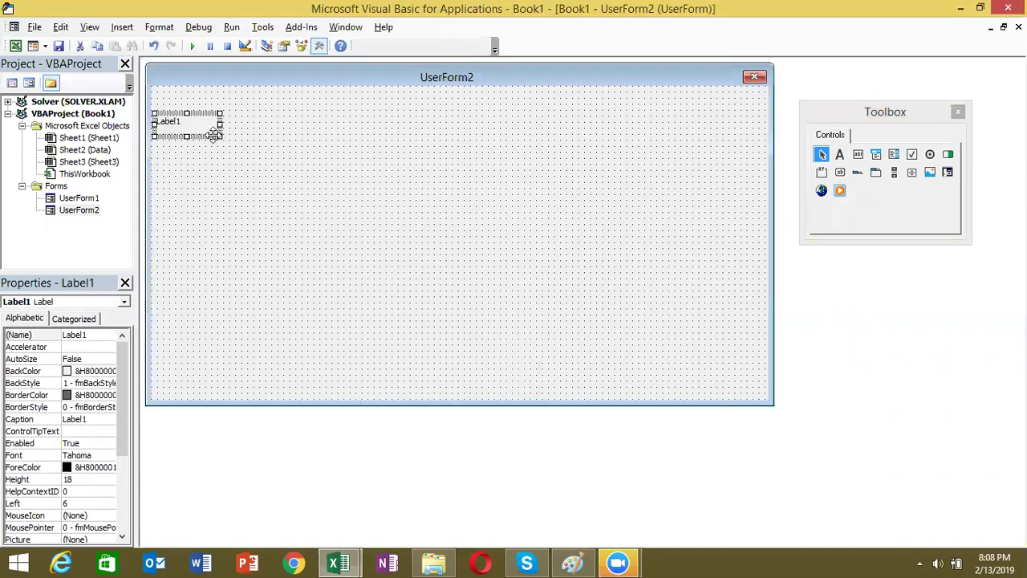
pyautogui.click(203, 129)
pyautogui.press('BackSpace')
pyautogui.press('BackSpace')
pyautogui.press('BackSpace')
pyautogui.press('BackSpace')
pyautogui.press('BackSpace')
pyautogui.press('BackSpace')
pyautogui.write('lec')
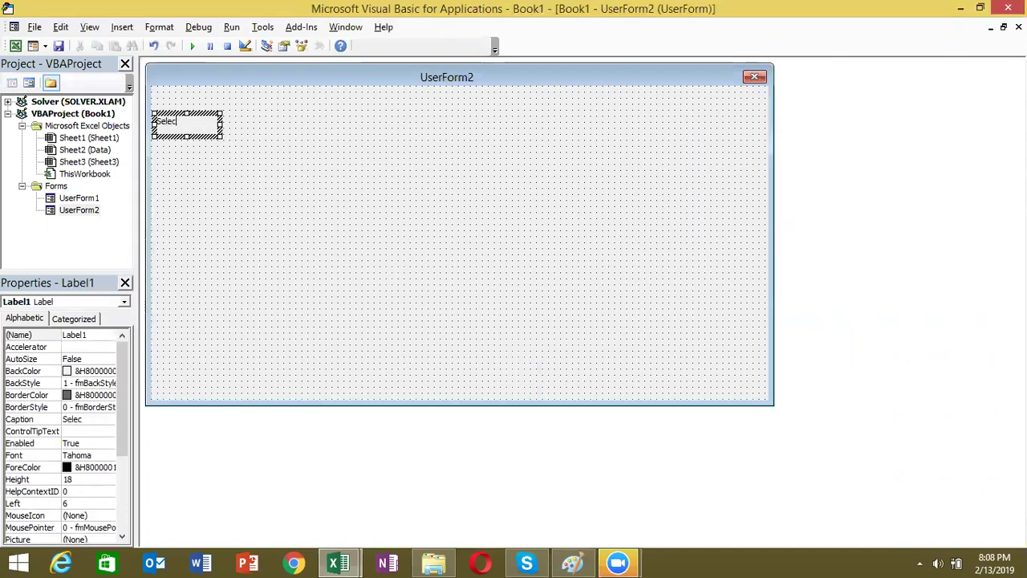
pyautogui.write('t Q')
pyautogui.click(222, 155)
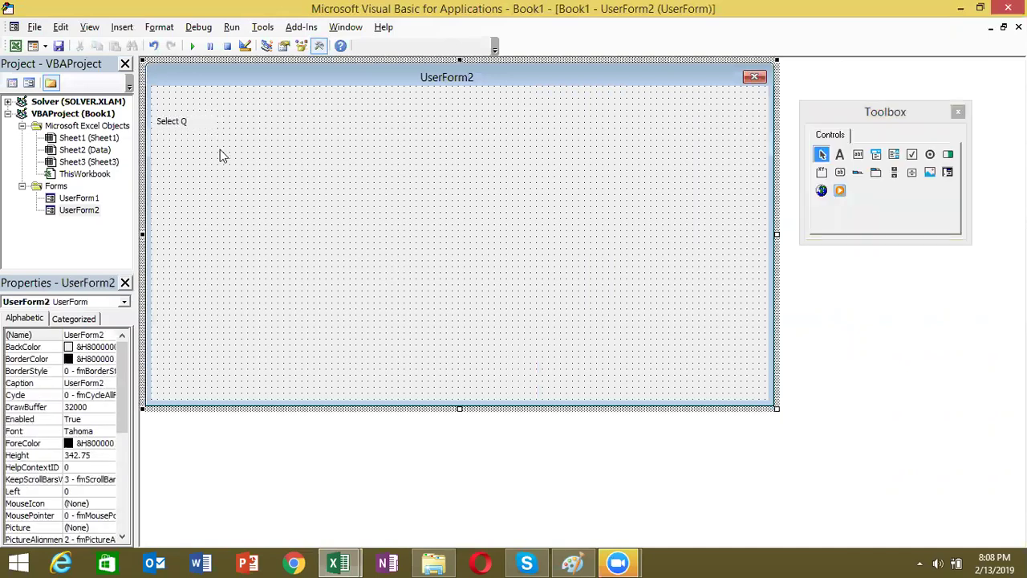
# - Draw a combo box beside the Select Q label and a large list box across the lower form
pyautogui.click(875, 157)
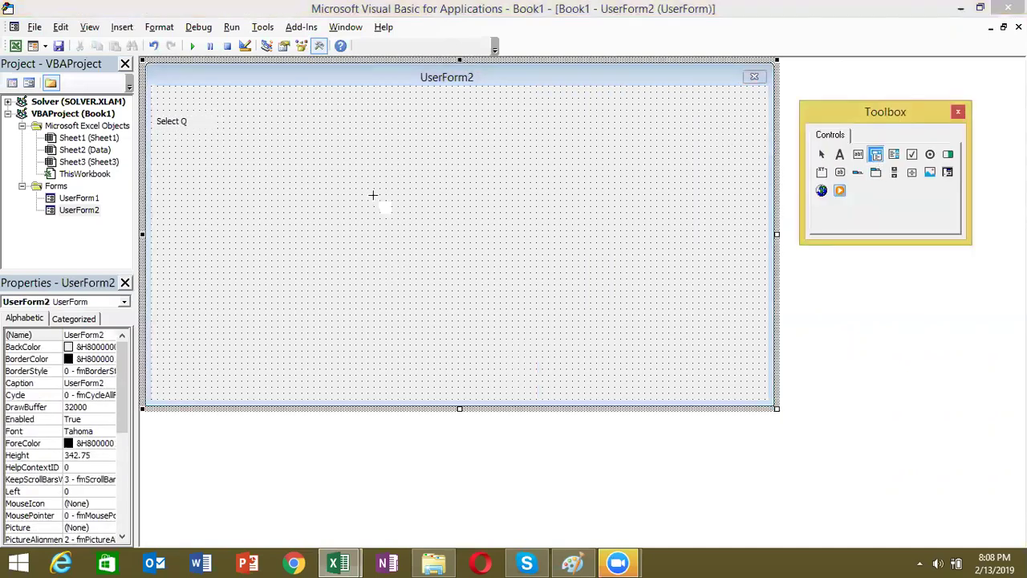
pyautogui.moveTo(219, 111); pyautogui.dragTo(276, 132)
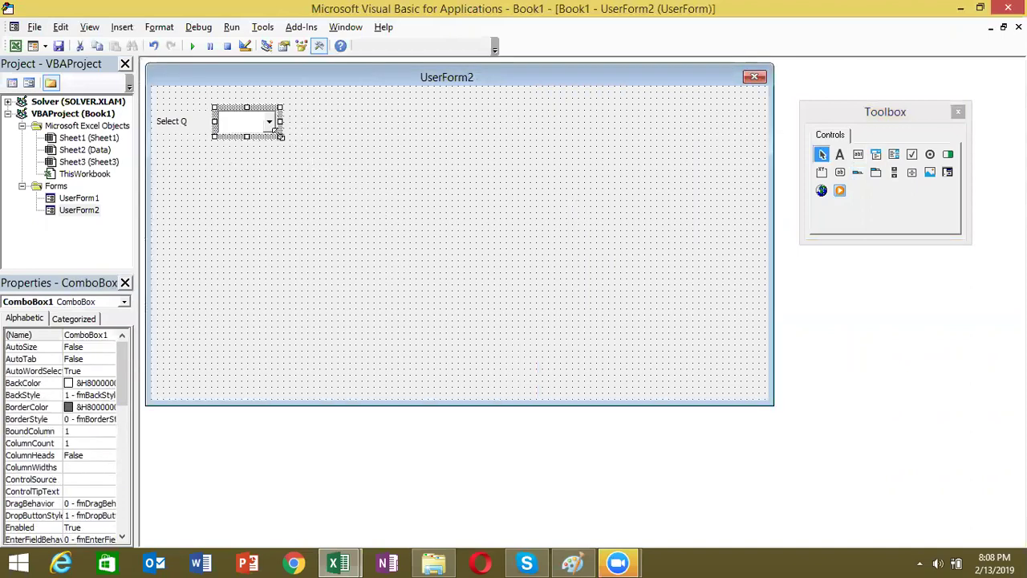
pyautogui.click(266, 200)
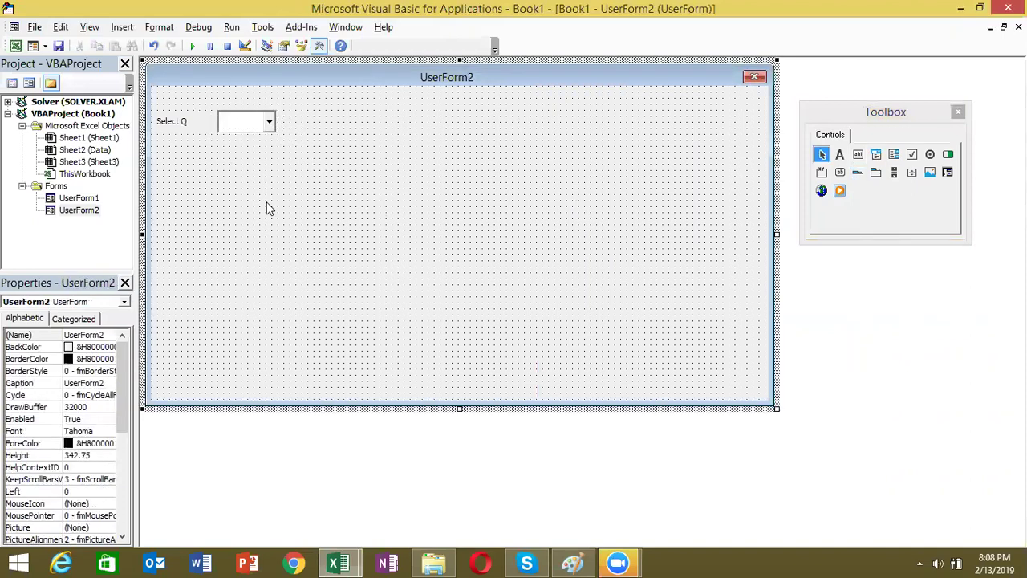
pyautogui.click(896, 156)
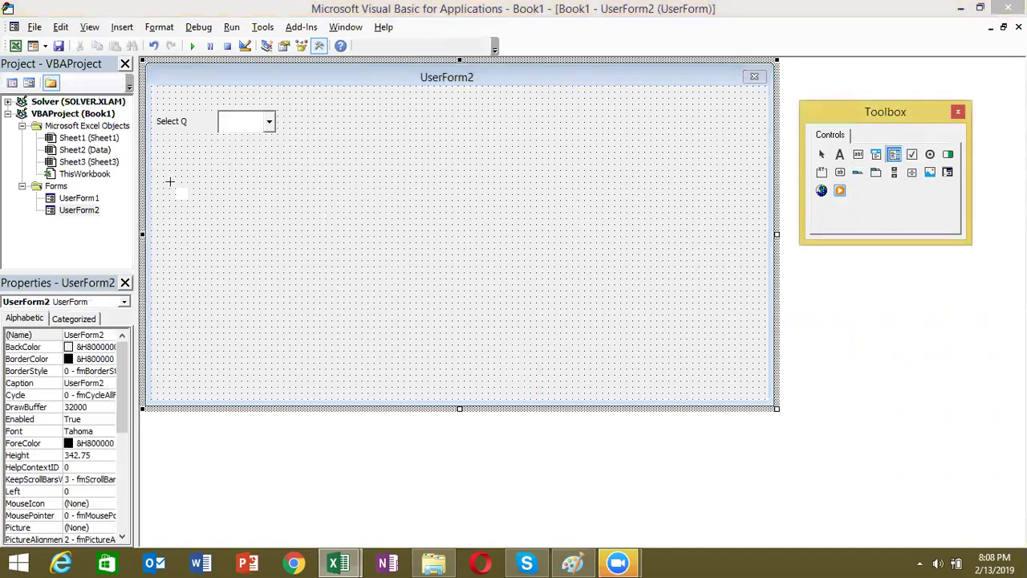
pyautogui.moveTo(154, 189)
pyautogui.mouseDown()
pyautogui.moveTo(766, 273)
pyautogui.moveTo(763, 387)
pyautogui.mouseUp()
pyautogui.click(469, 123)
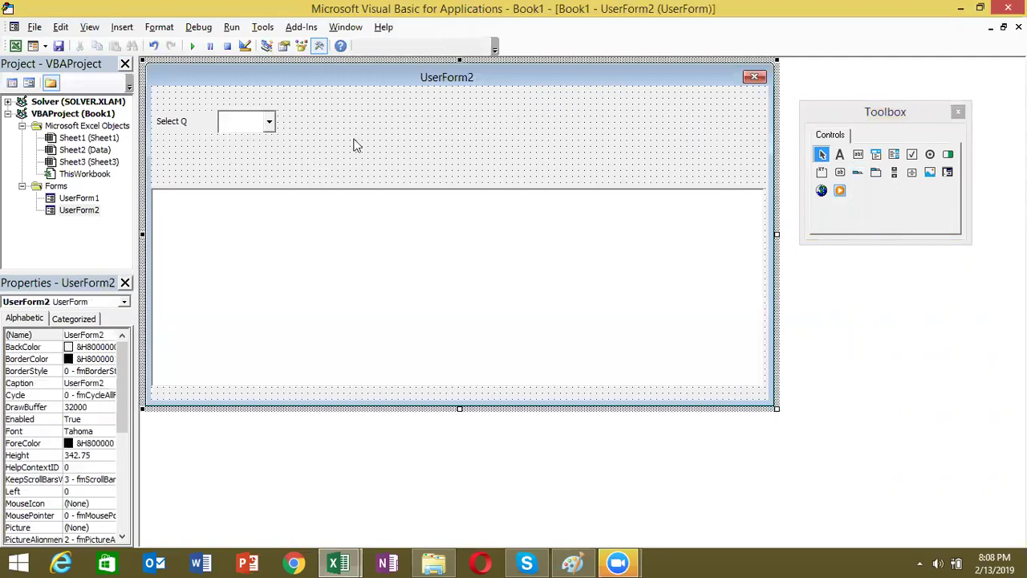
# - Create the UserForm_Initialize procedure and start a With Me.ComboBox1 block
pyautogui.doubleClick(315, 126)
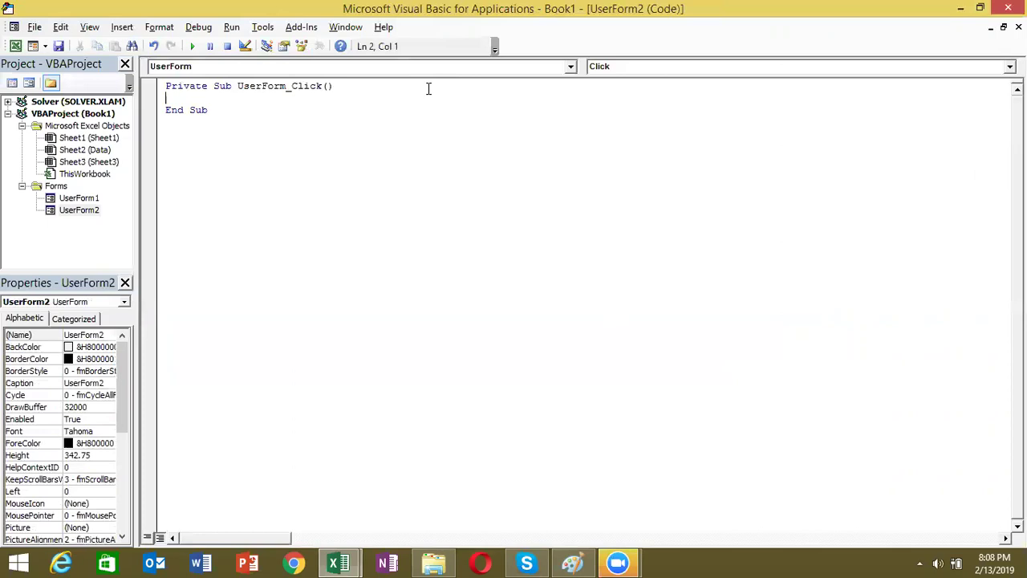
pyautogui.click(631, 70)
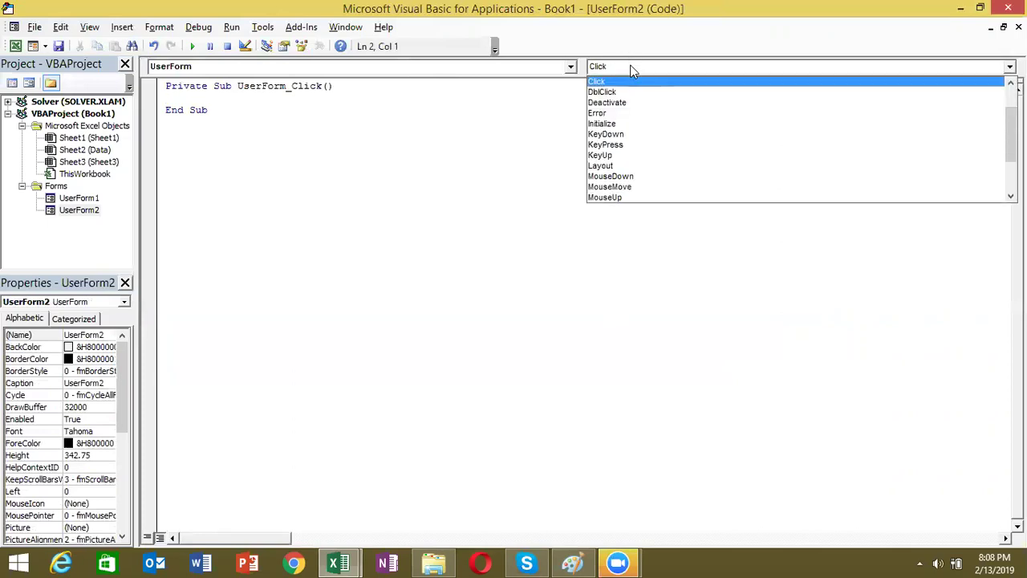
pyautogui.click(620, 125)
pyautogui.press('Return')
pyautogui.press('Return')
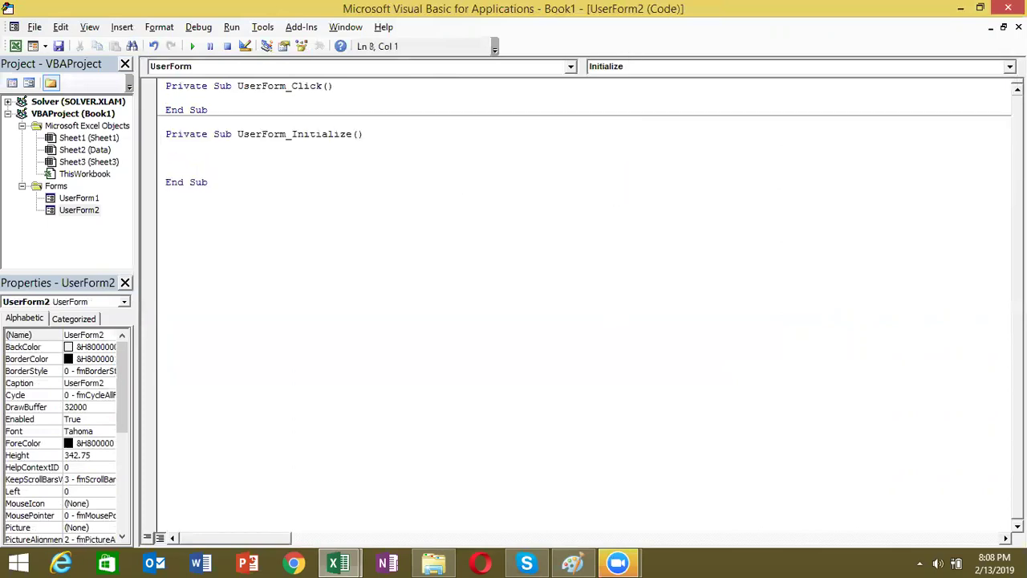
pyautogui.click(166, 158)
pyautogui.write('with ')
pyautogui.write('me')
pyautogui.write('.com')
pyautogui.press('Tab')
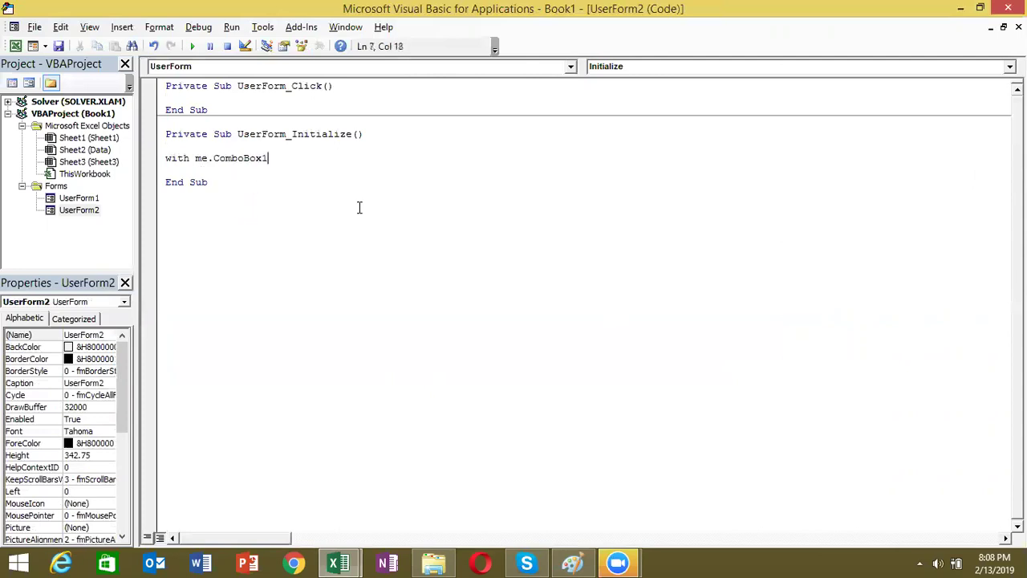
pyautogui.press('Return')
# - Add .AddItem lines for 'Q1', 'Q2', 'Q3' and 'Q4', then close the block with End With
pyautogui.write('.ad "Q1"')
pyautogui.press('Return')
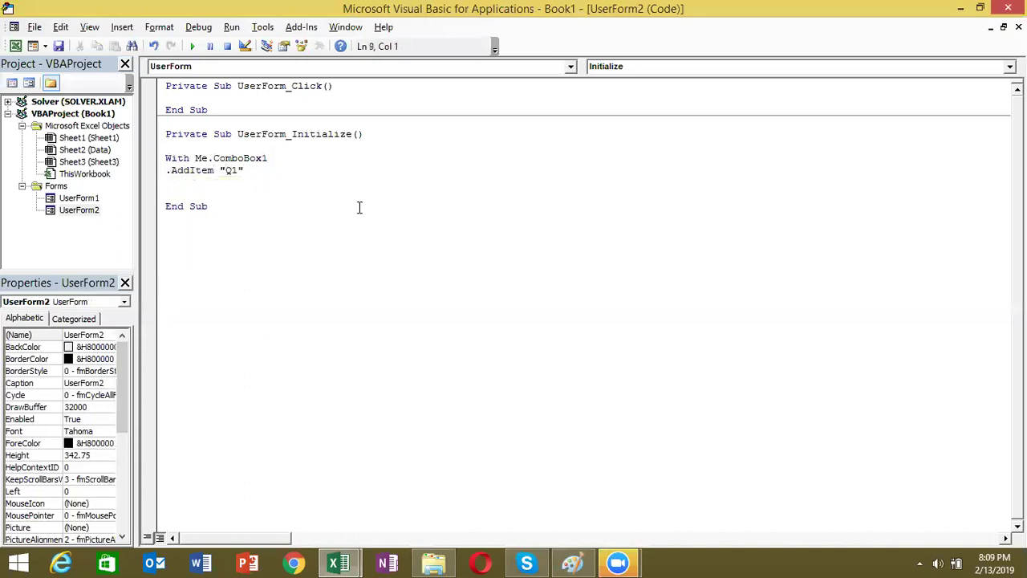
pyautogui.write('.ad ')
pyautogui.write('"Q2')
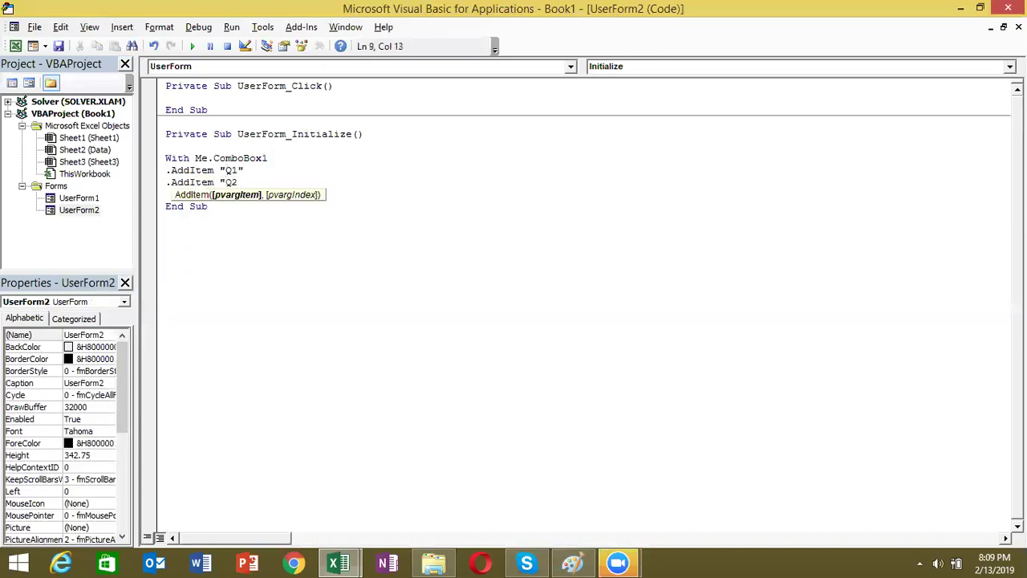
pyautogui.write('"')
pyautogui.press('Return')
pyautogui.write('.ad')
pyautogui.press('Tab')
pyautogui.write('"Q3')
pyautogui.press('Return')
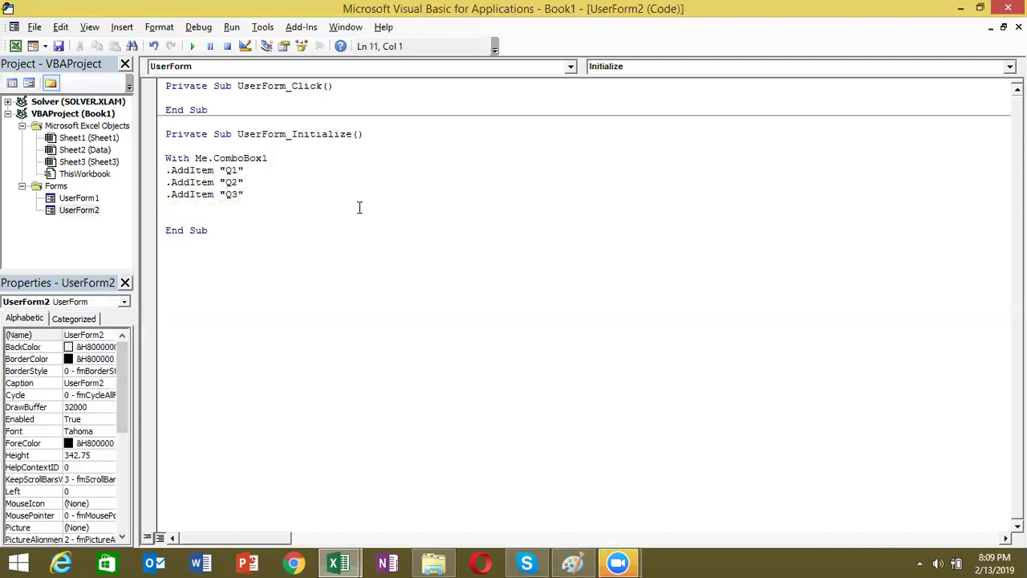
pyautogui.write('.a')
pyautogui.press('space')
pyautogui.write('"Q4"')
pyautogui.press('Return')
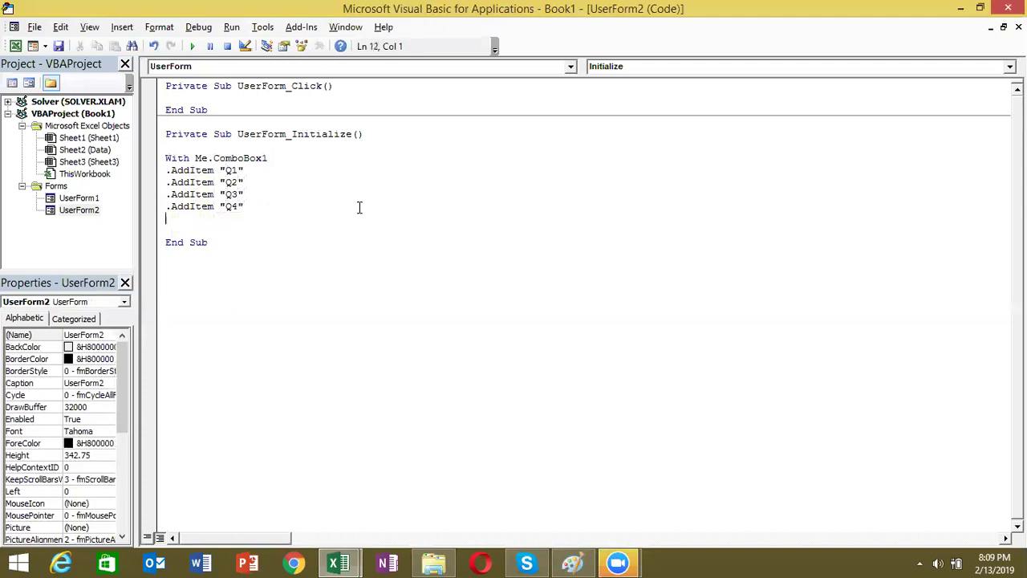
pyautogui.write('end with')
pyautogui.press('Return')
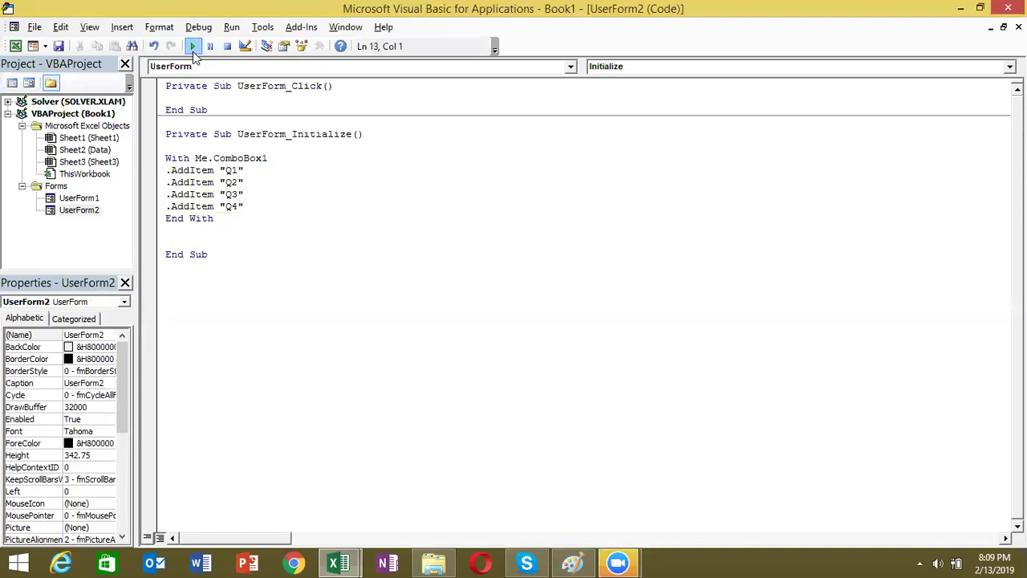
# - Run UserForm2 and choose Q1 from the Select Q dropdown offering Q1 to Q4
pyautogui.click(193, 48)
pyautogui.click(322, 161)
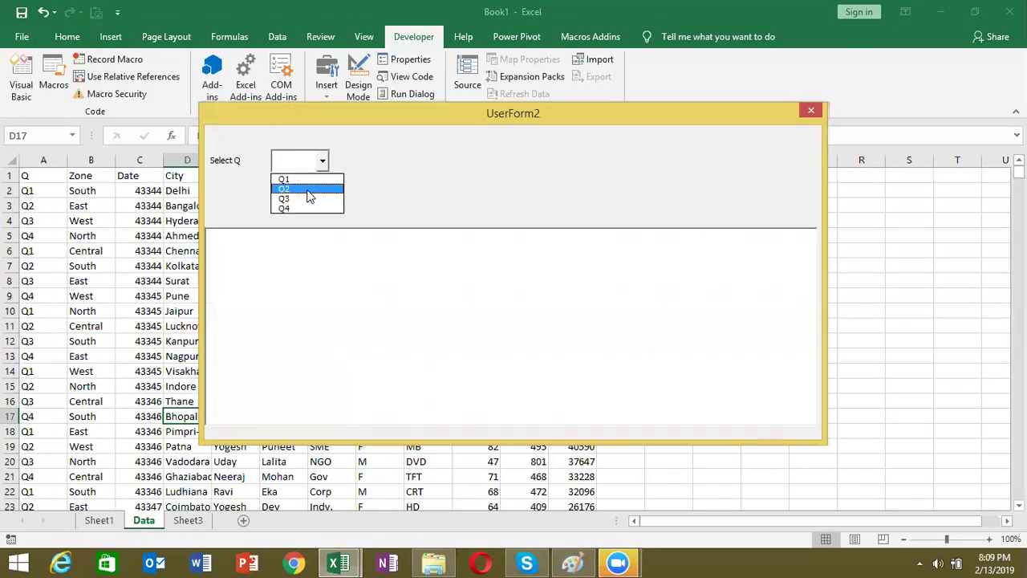
pyautogui.click(309, 184)
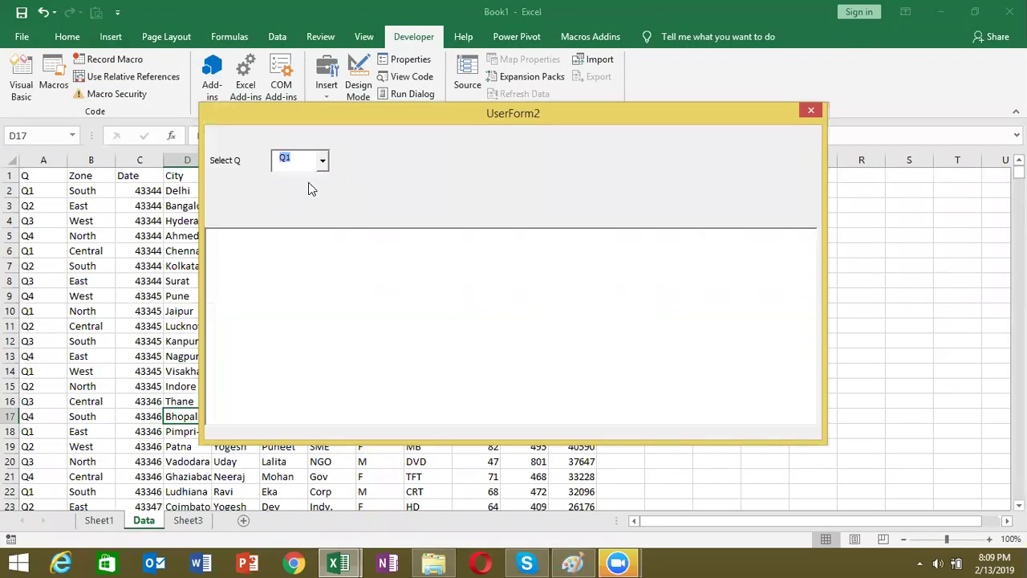
pyautogui.click(267, 251)
# - Close the test run and add an .AddItem 'All' line below the Q4 item
pyautogui.click(815, 116)
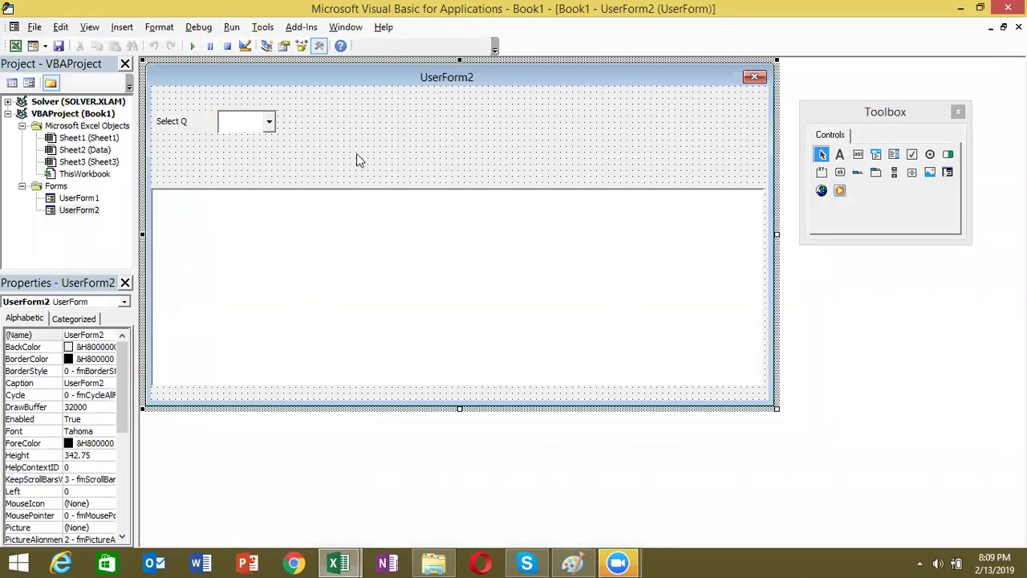
pyautogui.click(94, 211)
pyautogui.doubleClick(95, 211)
pyautogui.press('F7')
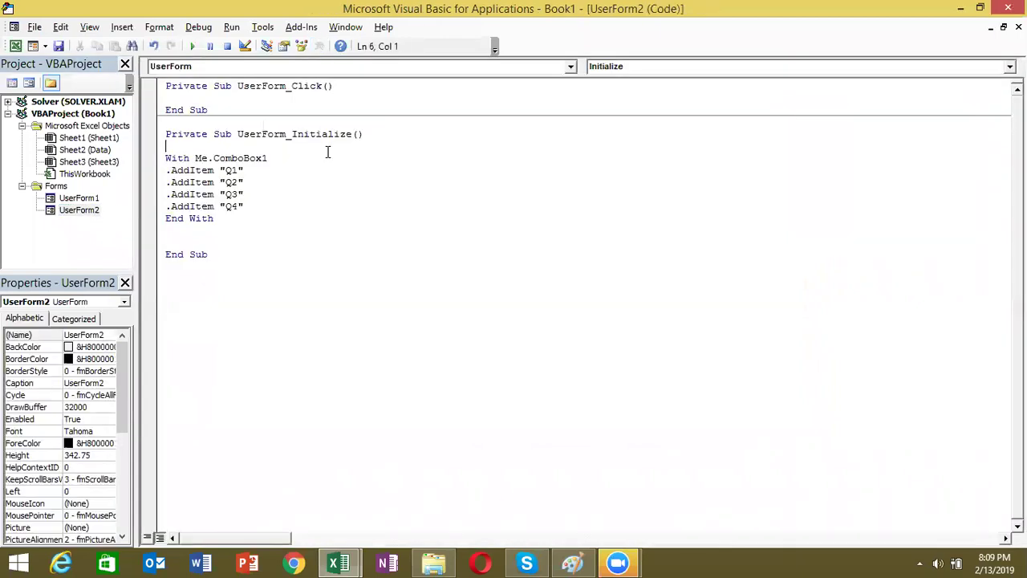
pyautogui.click(246, 208)
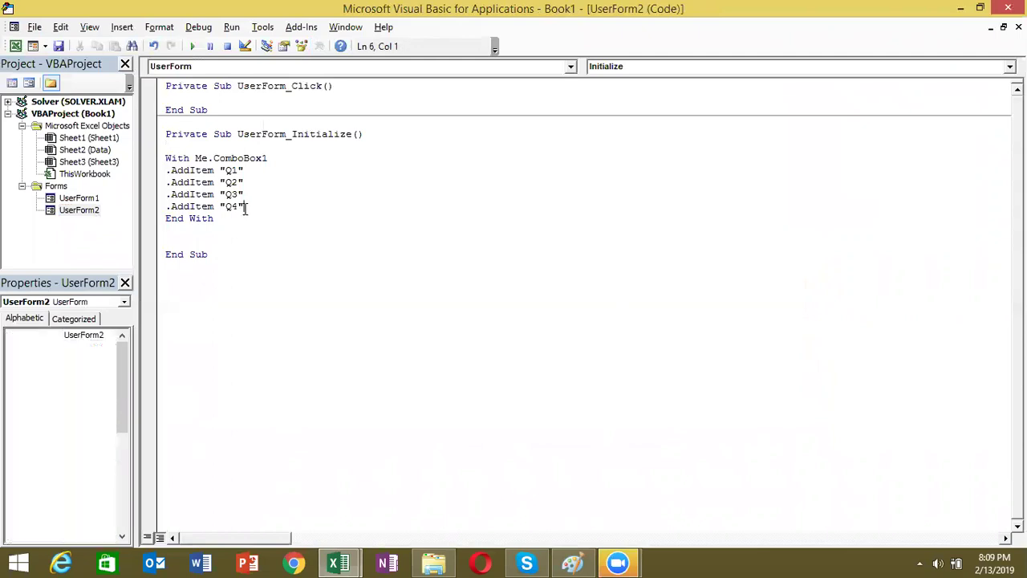
pyautogui.press('Return')
pyautogui.write('.')
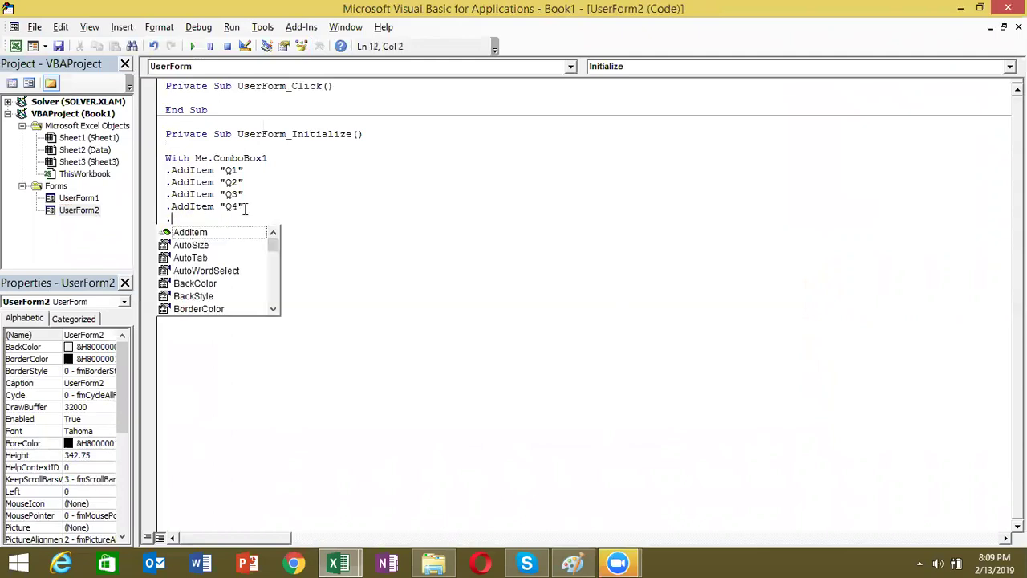
pyautogui.press('Down')
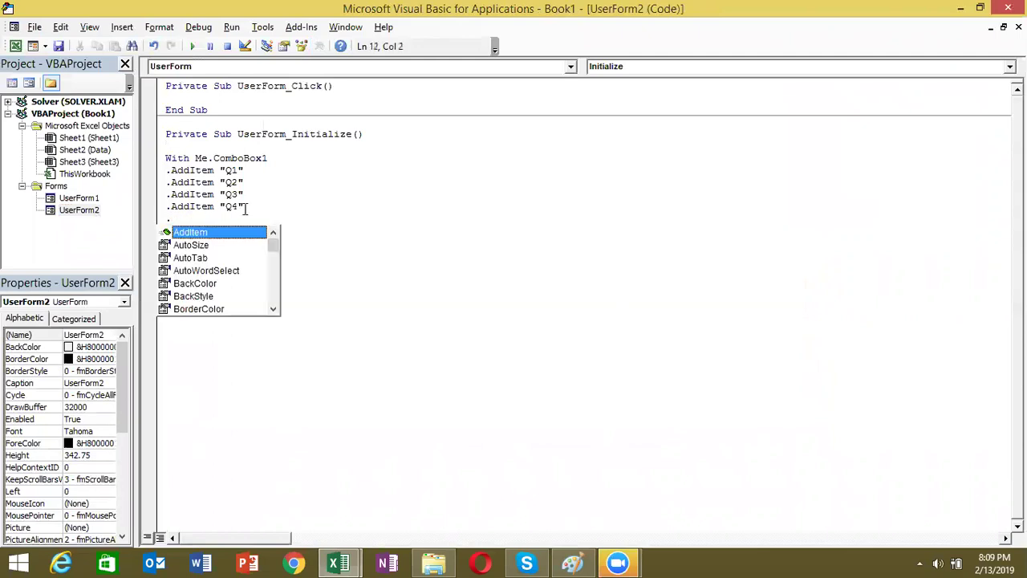
pyautogui.write('"a')
pyautogui.press('BackSpace')
pyautogui.write('a')
pyautogui.press('BackSpace')
pyautogui.write('A')
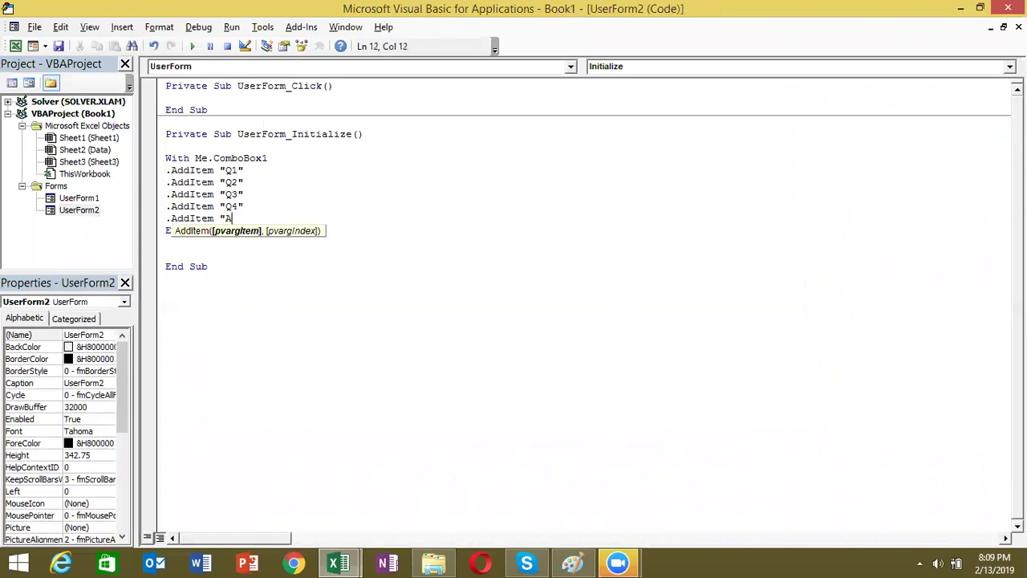
pyautogui.write('ll')
pyautogui.press('BackSpace')
pyautogui.press('BackSpace')
pyautogui.write('ll"')
pyautogui.click(270, 277)
# - Create the ComboBox1_Change procedure and delete the empty UserForm_Click procedure
pyautogui.doubleClick(72, 210)
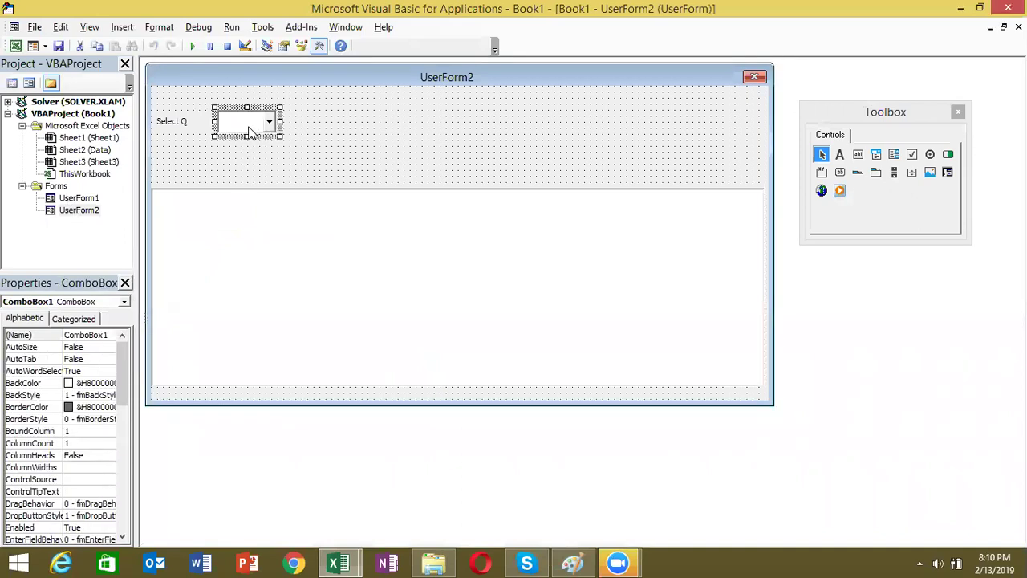
pyautogui.doubleClick(249, 122)
pyautogui.moveTo(220, 161); pyautogui.dragTo(155, 137)
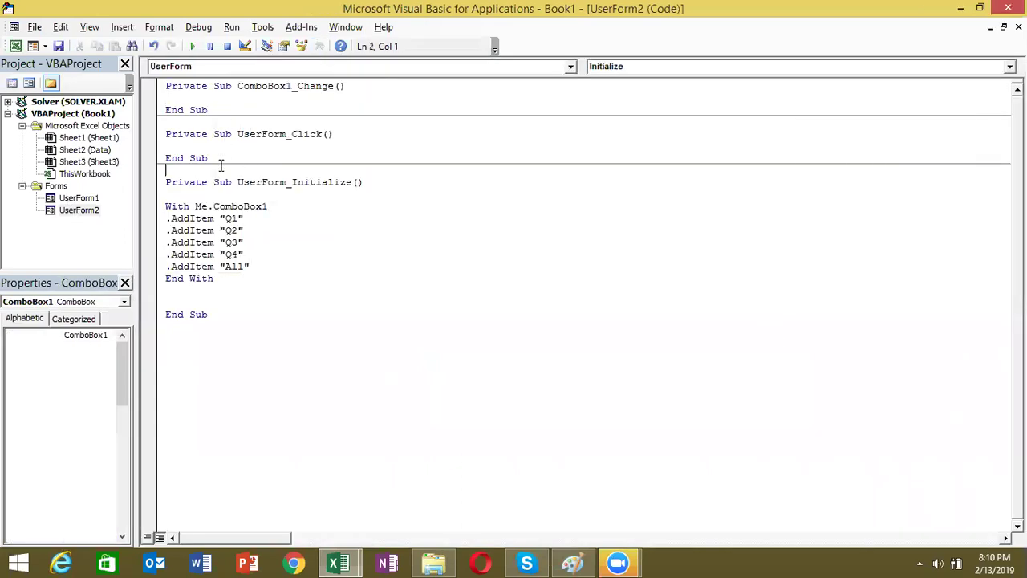
pyautogui.press('Delete')
# - Write If Me.ComboBox1.Value = "ALL" Then inside ComboBox1_Change
pyautogui.click(175, 98)
pyautogui.press('Return')
pyautogui.press('Return')
pyautogui.press('Up')
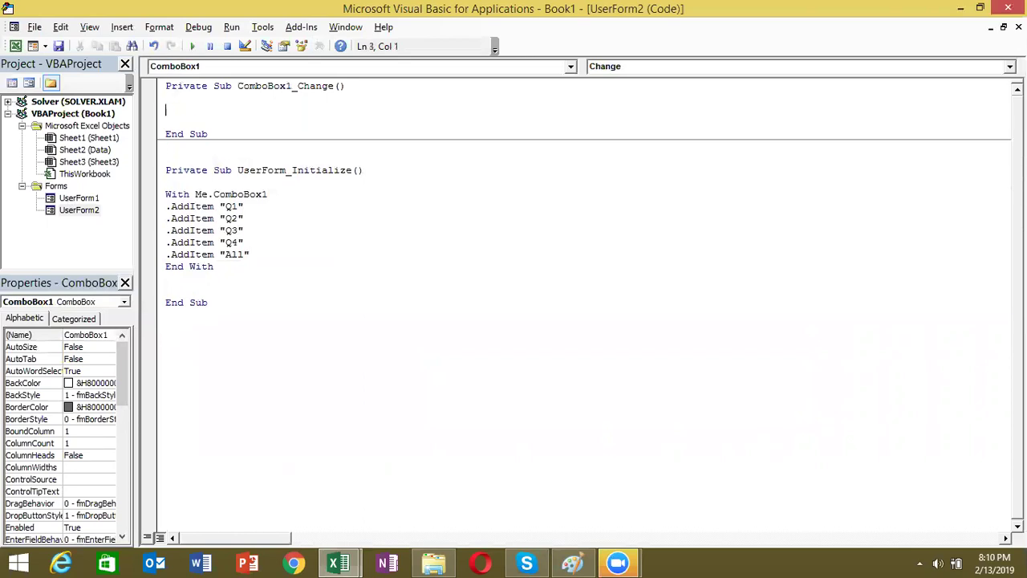
pyautogui.write('I')
pyautogui.press('BackSpace')
pyautogui.write('if m')
pyautogui.write('e.co')
pyautogui.press('Tab')
pyautogui.write('.v')
pyautogui.press('Tab')
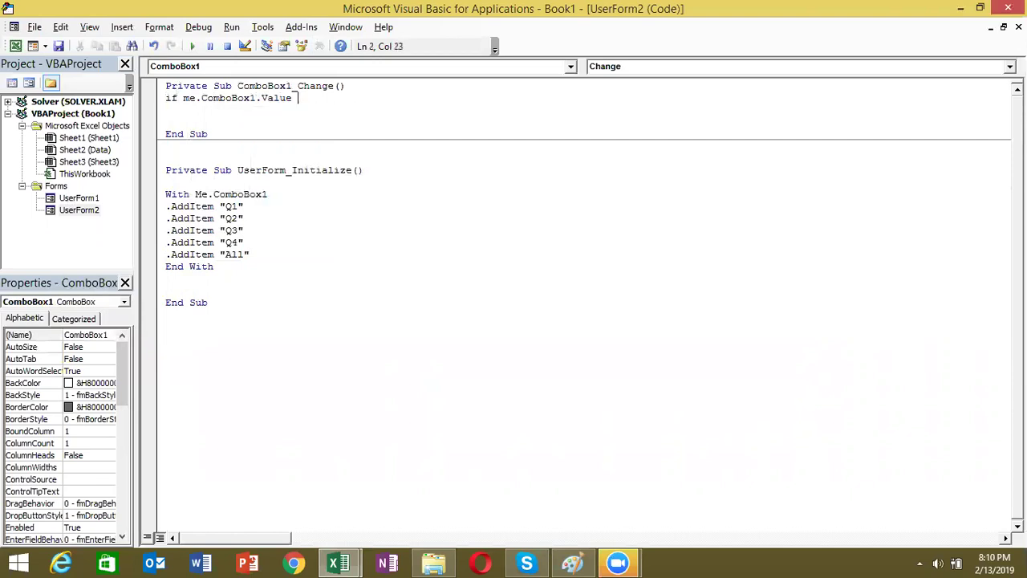
pyautogui.write('="ALL" then')
pyautogui.press('Return')
pyautogui.press('Return')
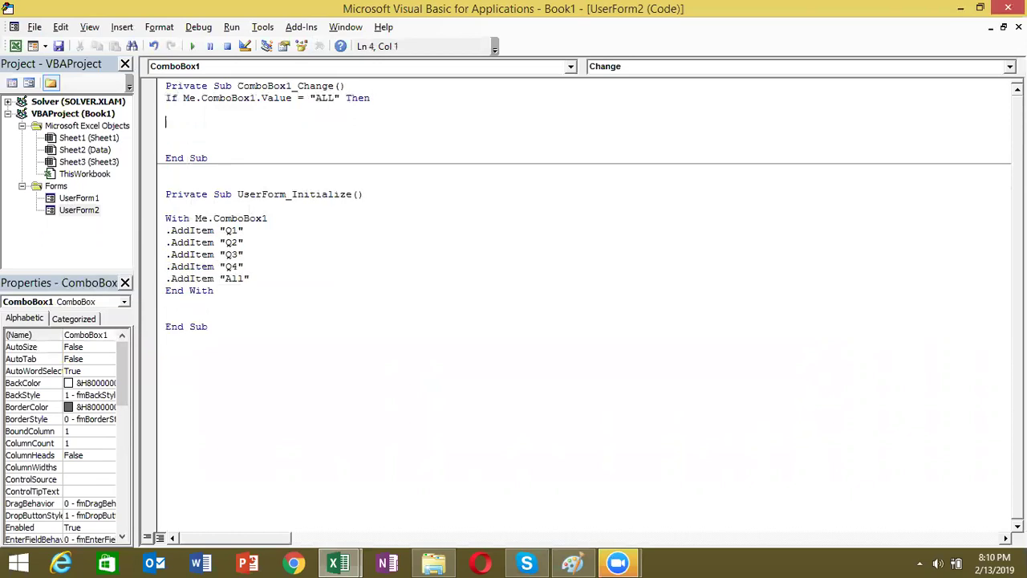
# - Begin the next line as Me.ListBox1.RowSource = "Data!
pyautogui.write('me')
pyautogui.write('.li')
pyautogui.press('Tab')
pyautogui.write('row')
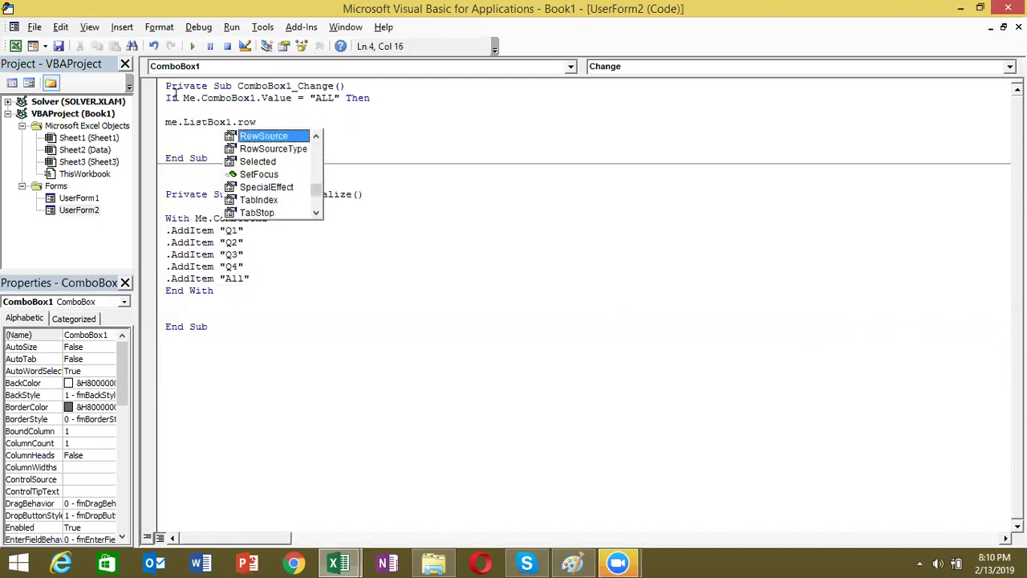
pyautogui.write(' ="Data')
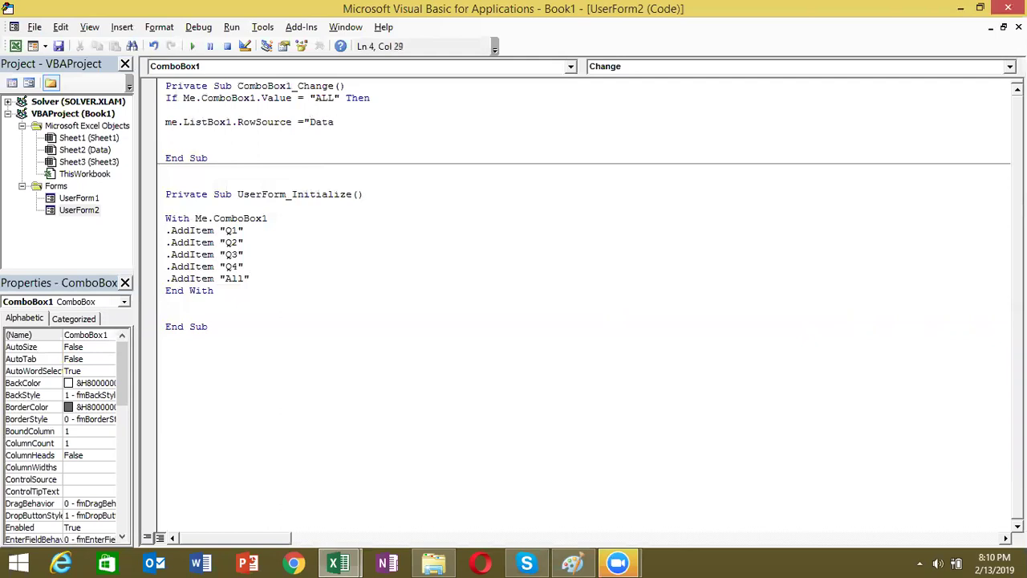
pyautogui.write('!')
# - Check in Excel that the Data sheet's last data row is 1783
pyautogui.hotkey('alt', 'F11')
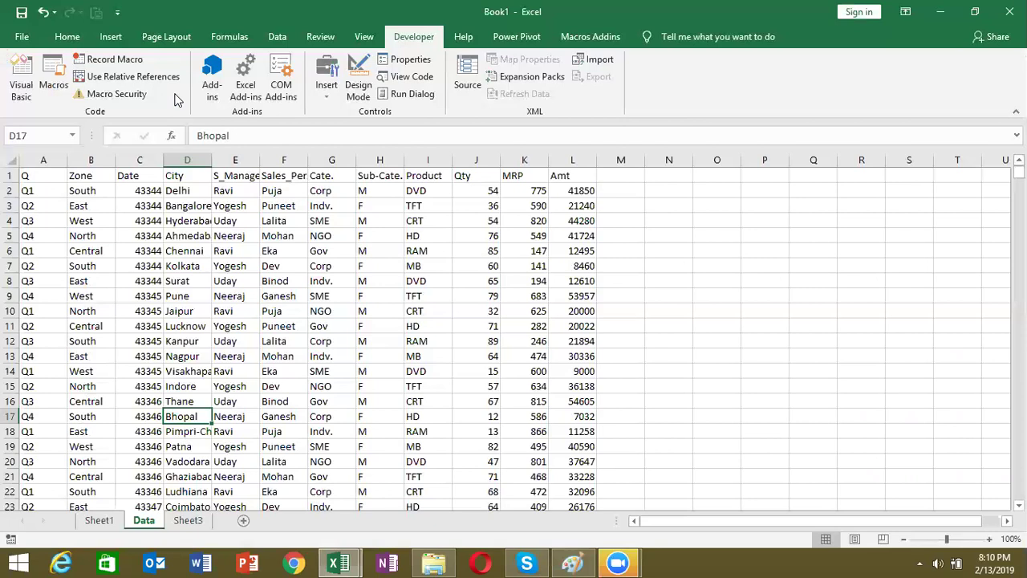
pyautogui.hotkey('ctrl', 'Up')
pyautogui.hotkey('ctrl', 'Left')
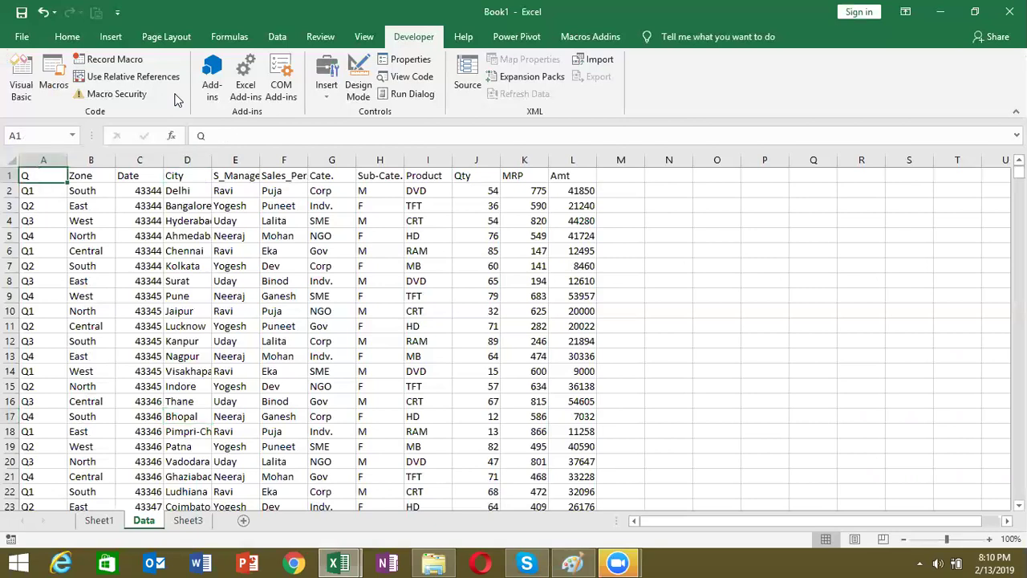
pyautogui.hotkey('ctrl', 'Down')
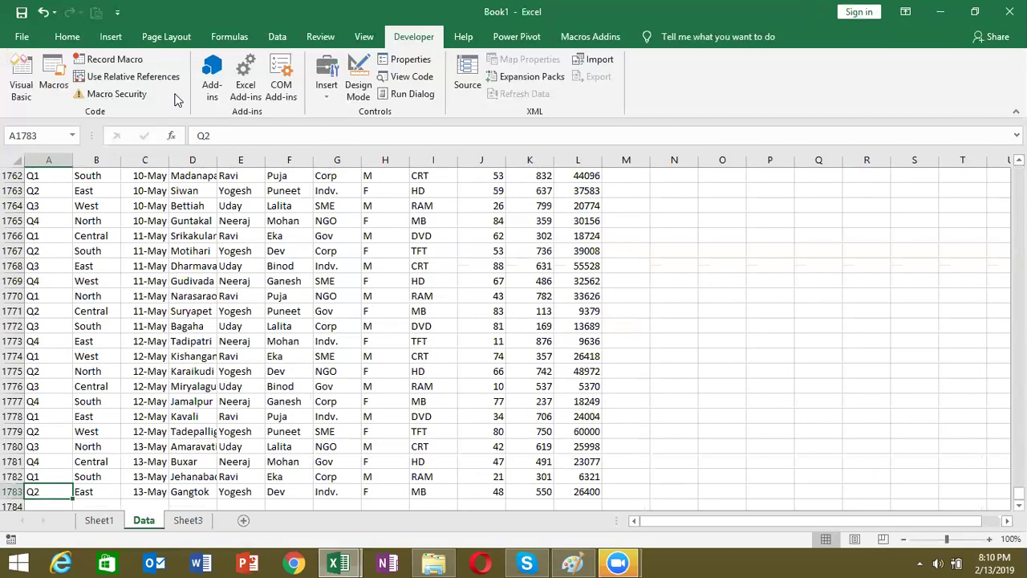
pyautogui.hotkey('alt', 'F11')
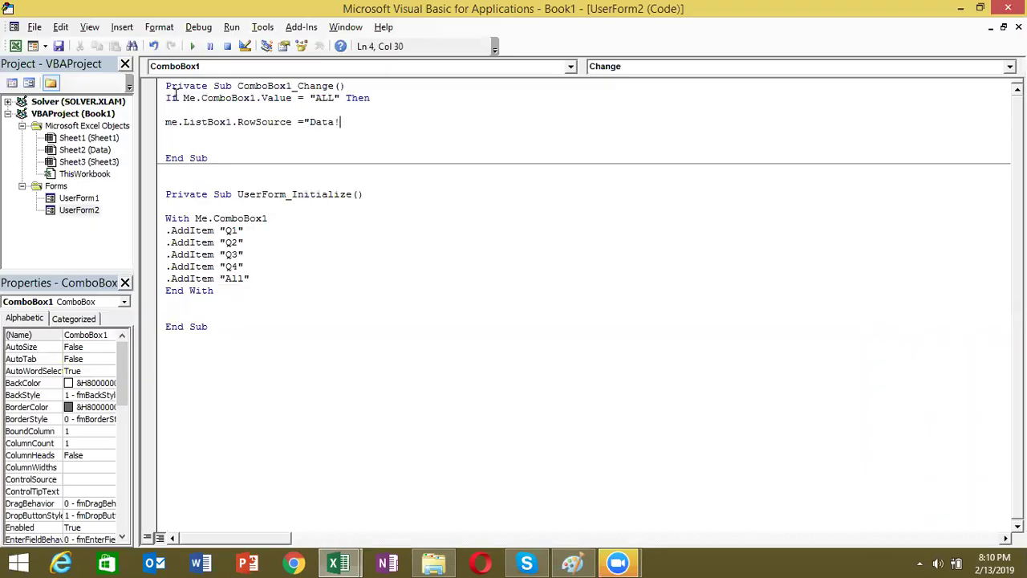
# - Complete RowSource as "Data!A1:L1783", then add Exit Sub and End If
pyautogui.press('BackSpace')
pyautogui.write('!A')
pyautogui.write('1:')
pyautogui.write('L1')
pyautogui.write('83')
pyautogui.press('BackSpace')
pyautogui.press('BackSpace')
pyautogui.write('783"')
pyautogui.press('Return')
pyautogui.write('exit sub')
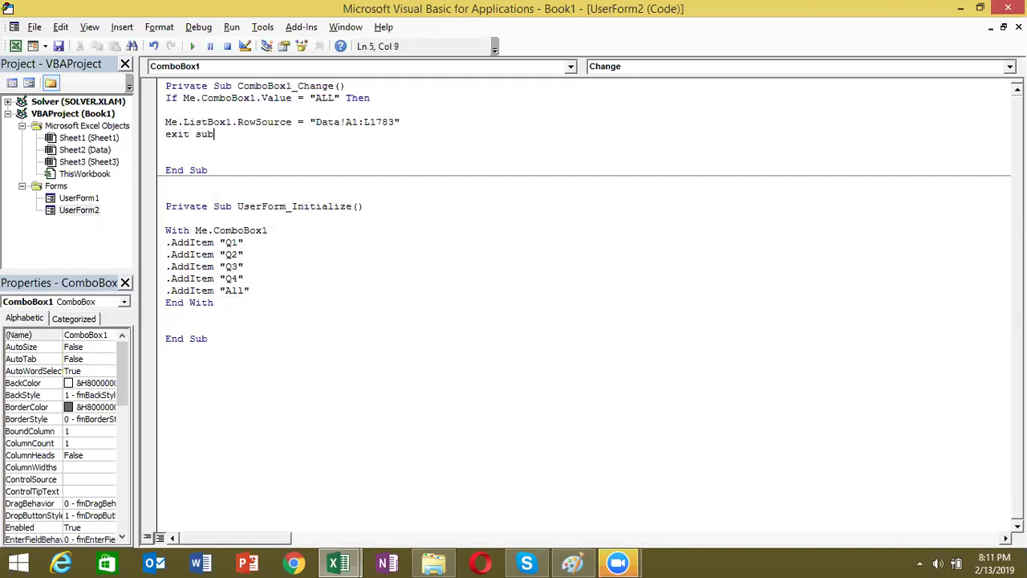
pyautogui.press('Return')
pyautogui.write('end if')
pyautogui.press('Return')
pyautogui.click(194, 47)
pyautogui.click(324, 162)
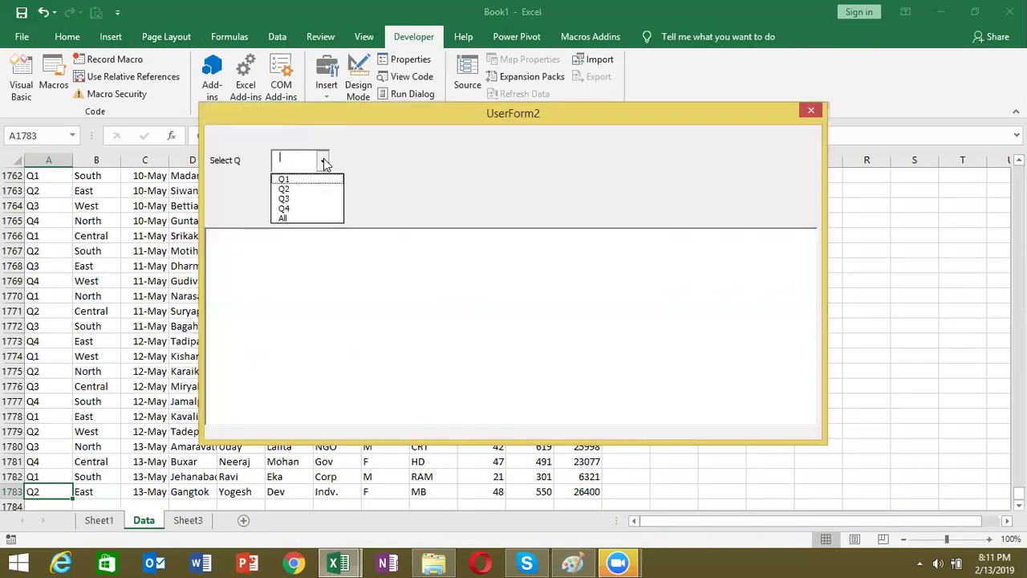
pyautogui.click(308, 218)
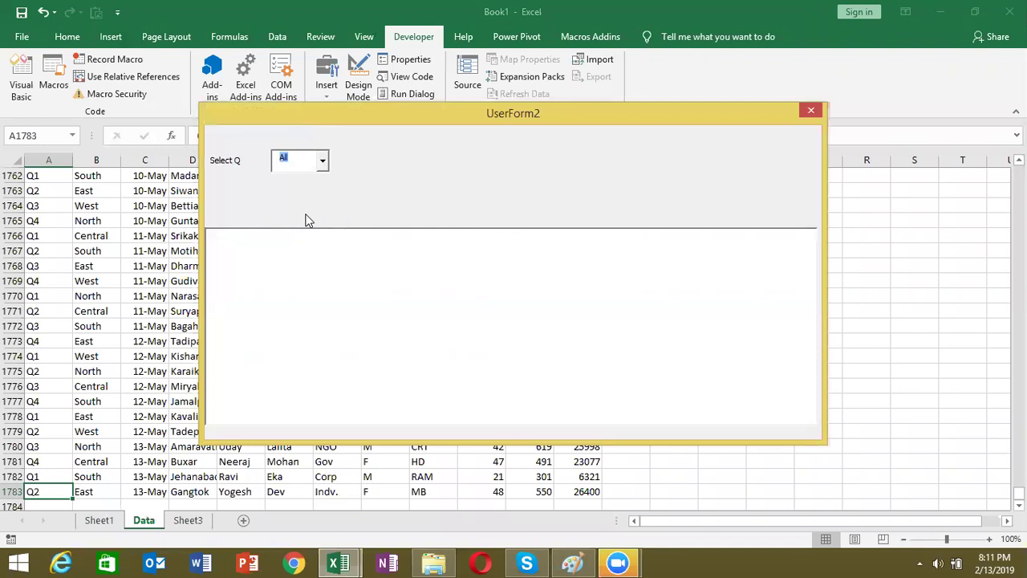
pyautogui.click(272, 267)
pyautogui.click(810, 110)
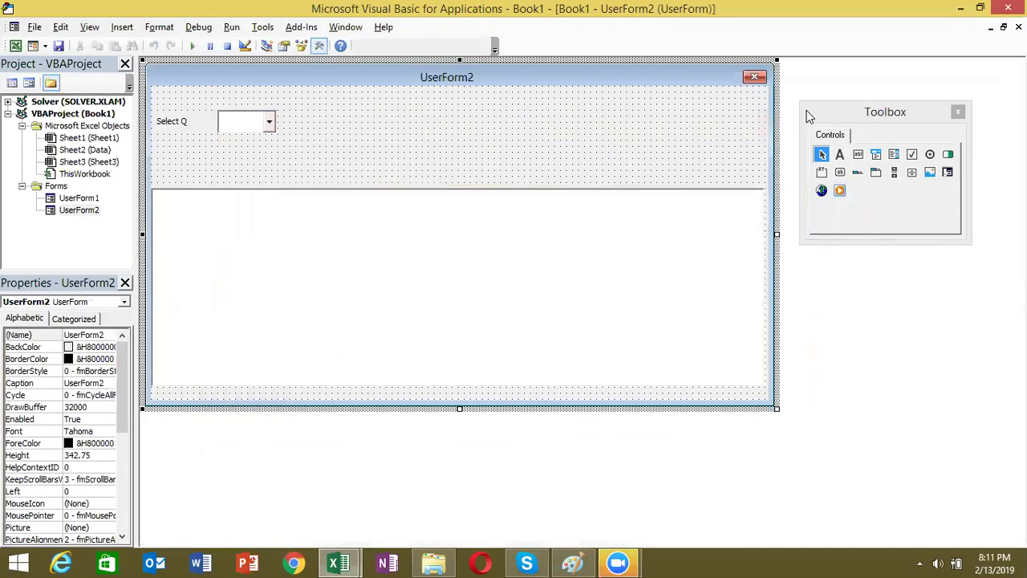
pyautogui.click(92, 212)
pyautogui.doubleClick(242, 120)
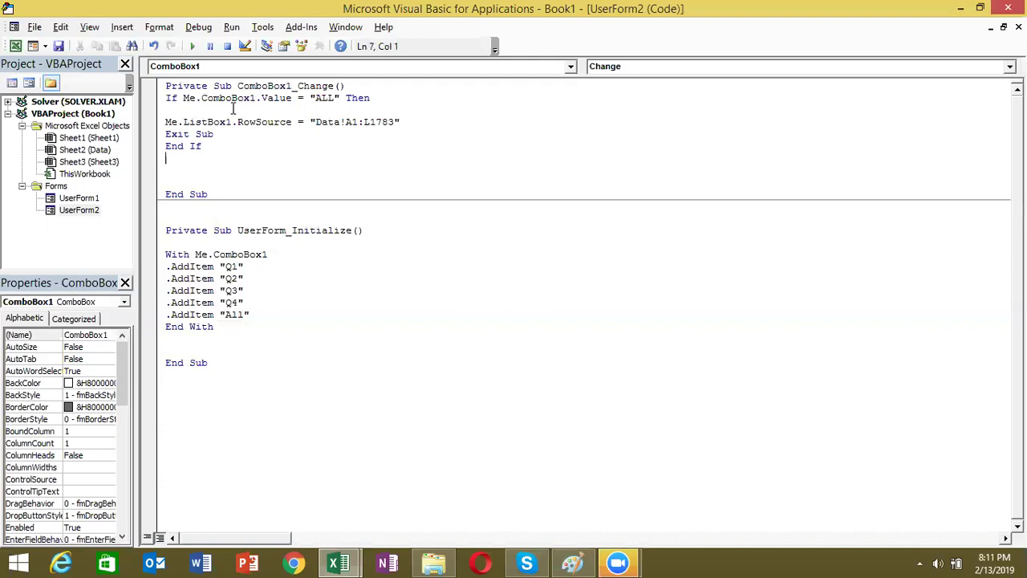
pyautogui.click(193, 46)
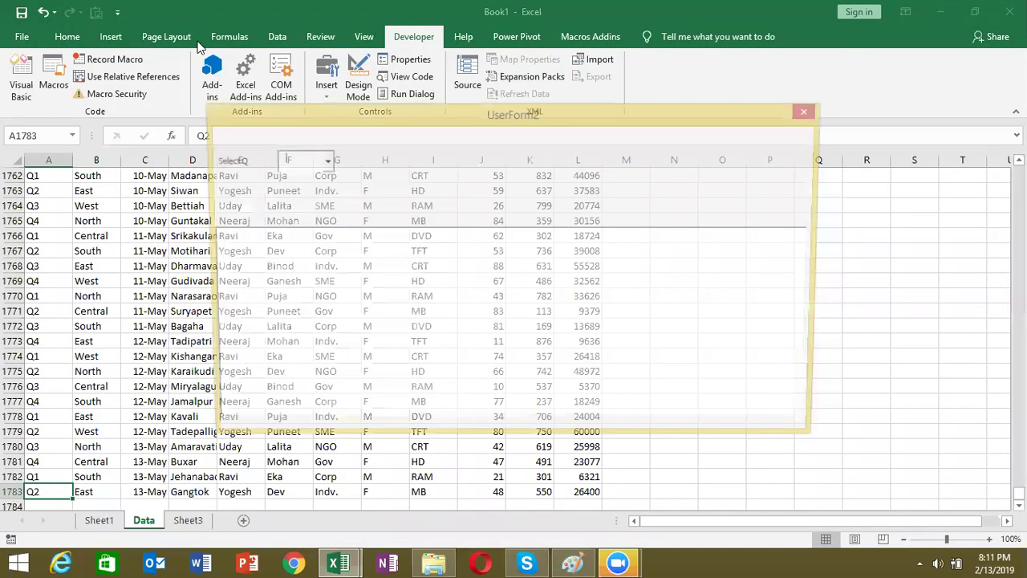
pyautogui.click(316, 155)
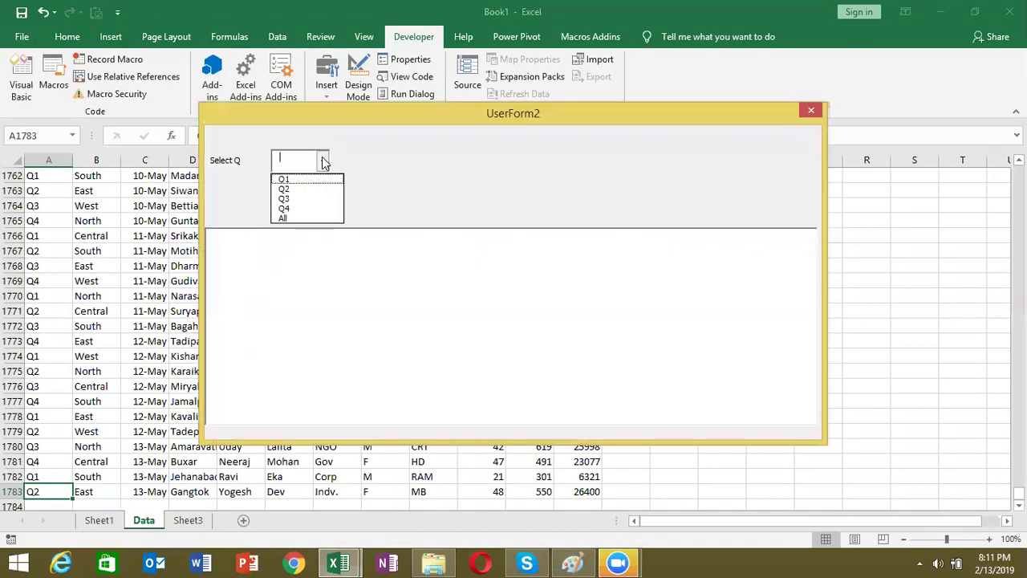
pyautogui.click(290, 222)
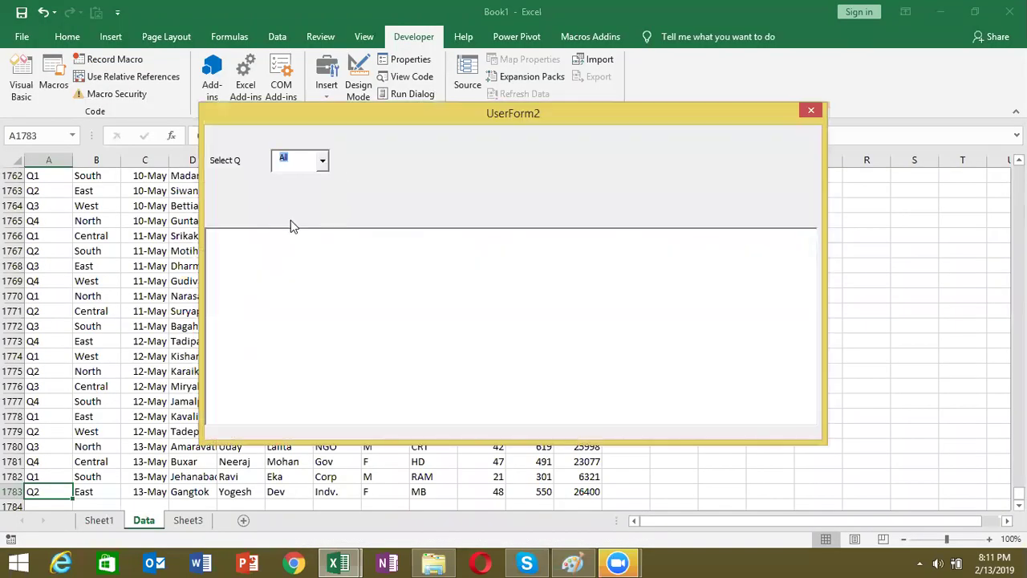
pyautogui.click(810, 112)
pyautogui.hotkey('alt', 'Tab')
pyautogui.hotkey('alt', 'Tab')
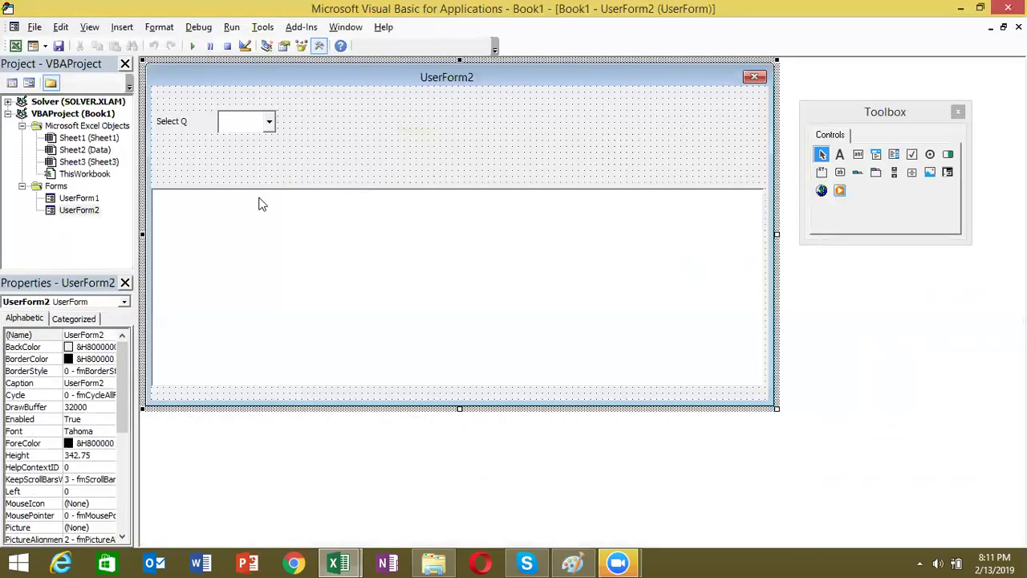
pyautogui.doubleClick(82, 215)
pyautogui.press('F7')
# - Change the condition's "ALL" to "All" in ComboBox1_Change
pyautogui.click(330, 99)
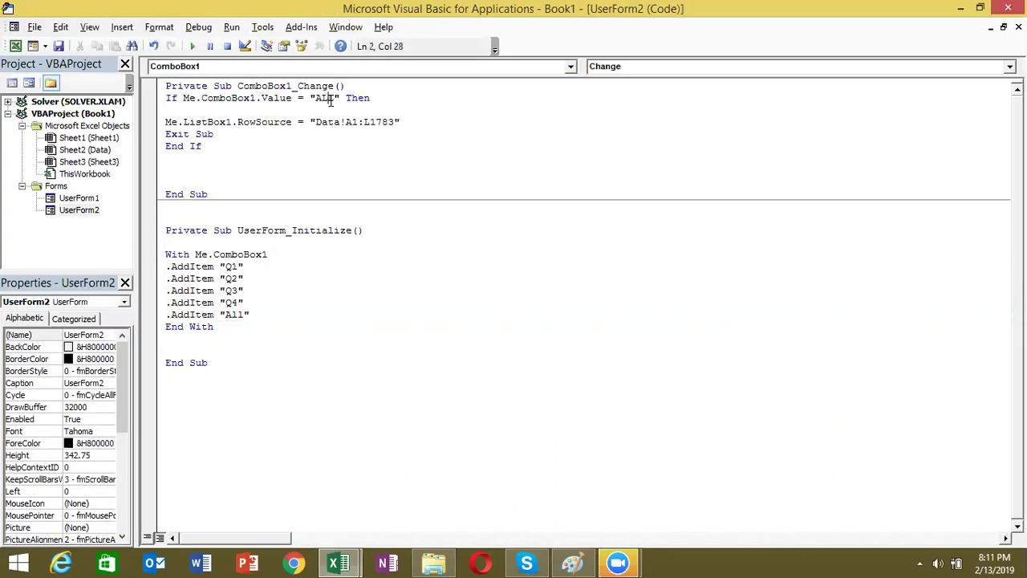
pyautogui.press('BackSpace')
pyautogui.press('Delete')
pyautogui.write('ll')
# - Run UserForm2, choose All, pick the Q1 entry in the list, then close the form
pyautogui.click(192, 46)
pyautogui.click(322, 162)
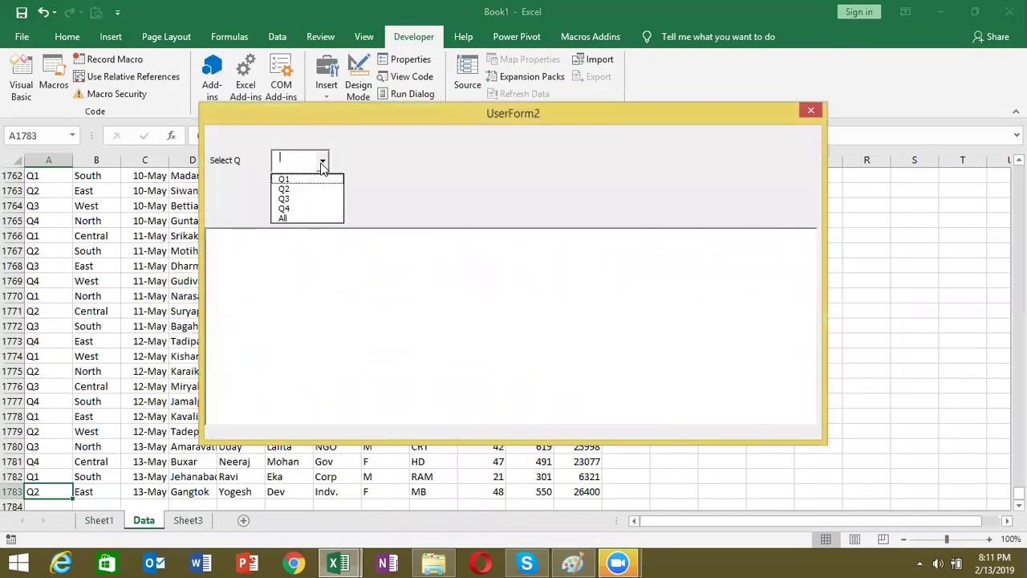
pyautogui.click(305, 219)
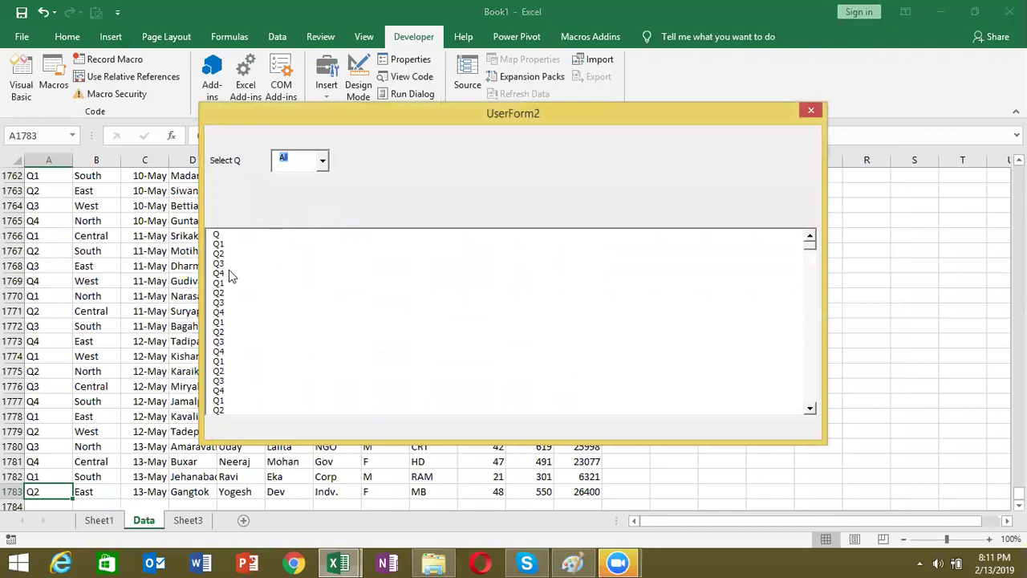
pyautogui.click(217, 244)
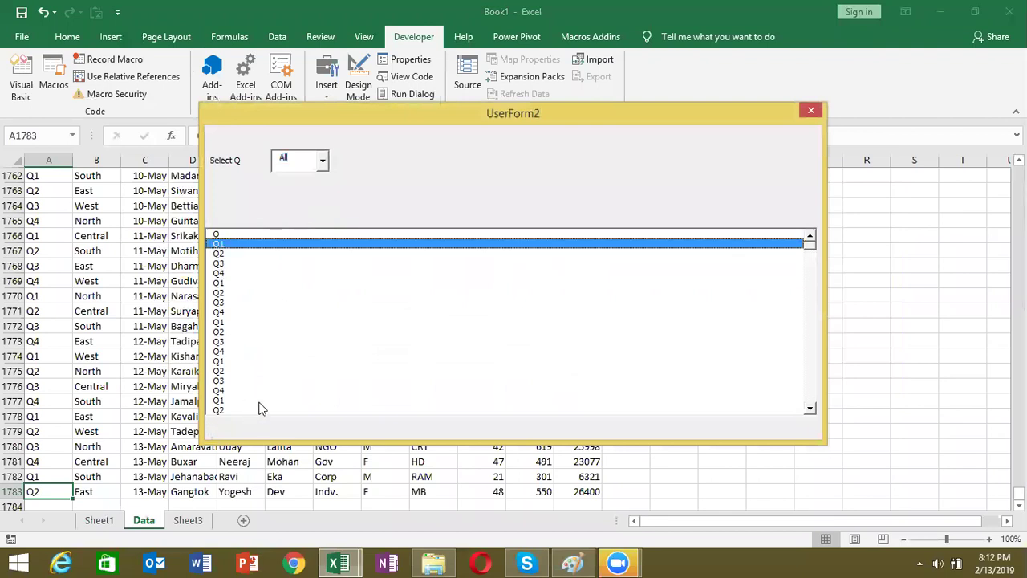
pyautogui.click(810, 110)
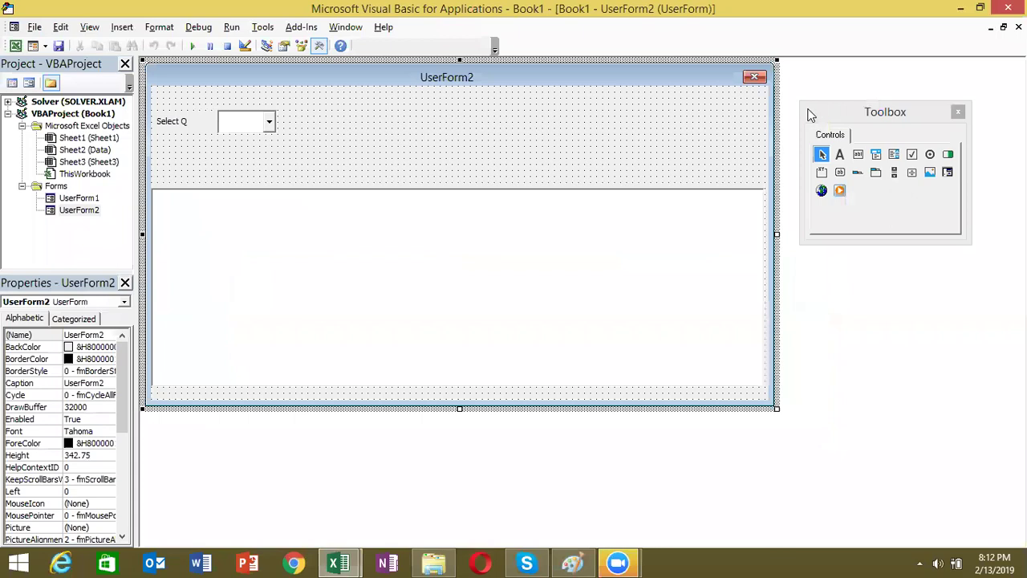
# - Confirm ListBox1's ColumnCount property is 1, then show UserForm2's code with F7
pyautogui.click(525, 217)
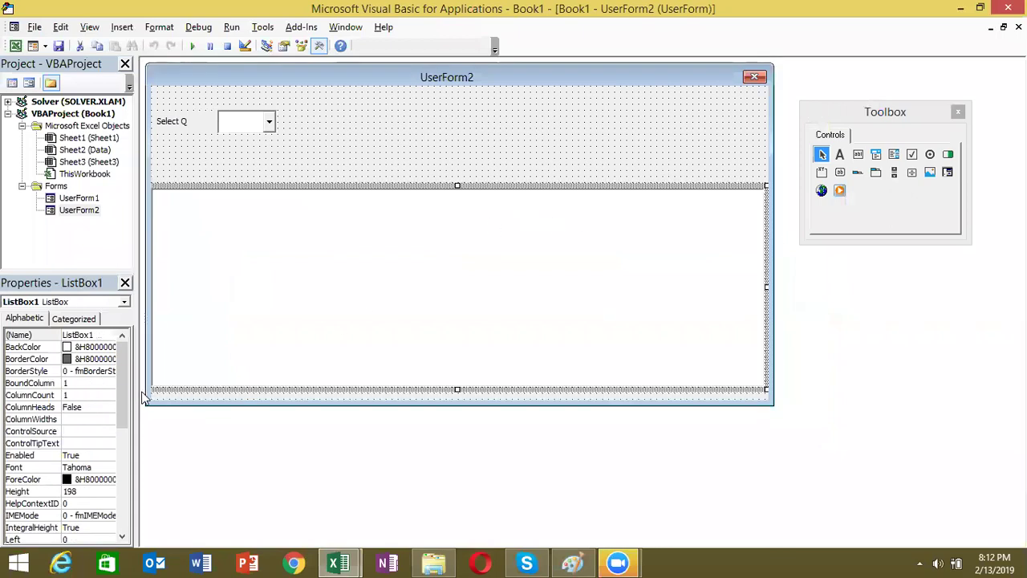
pyautogui.click(126, 389)
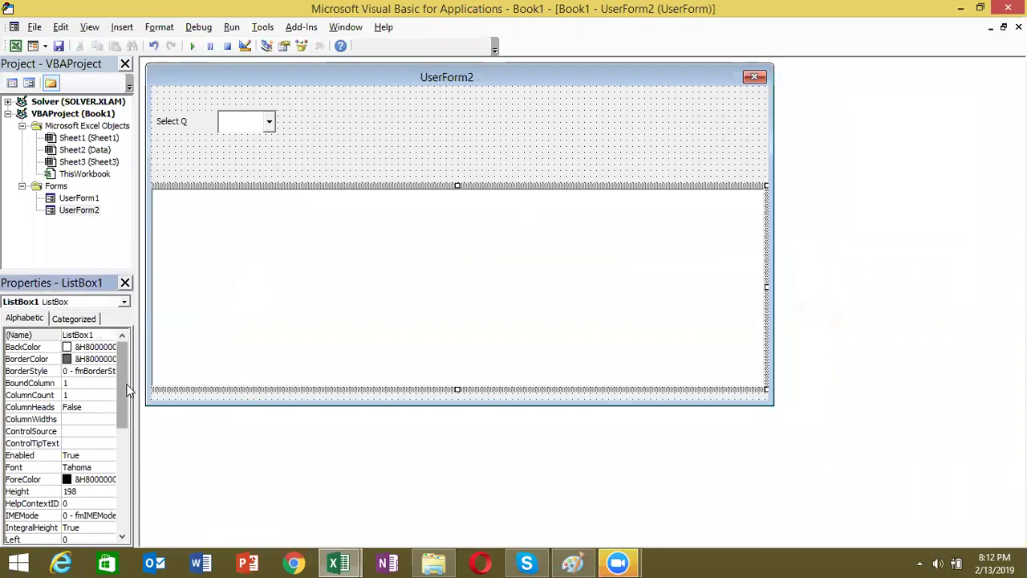
pyautogui.moveTo(126, 389); pyautogui.dragTo(126, 400)
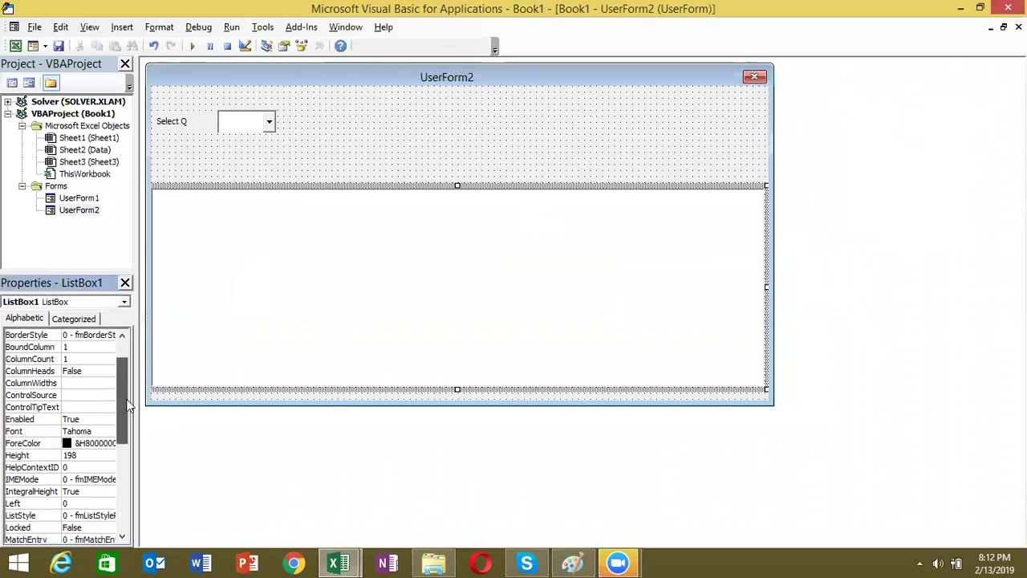
pyautogui.click(73, 359)
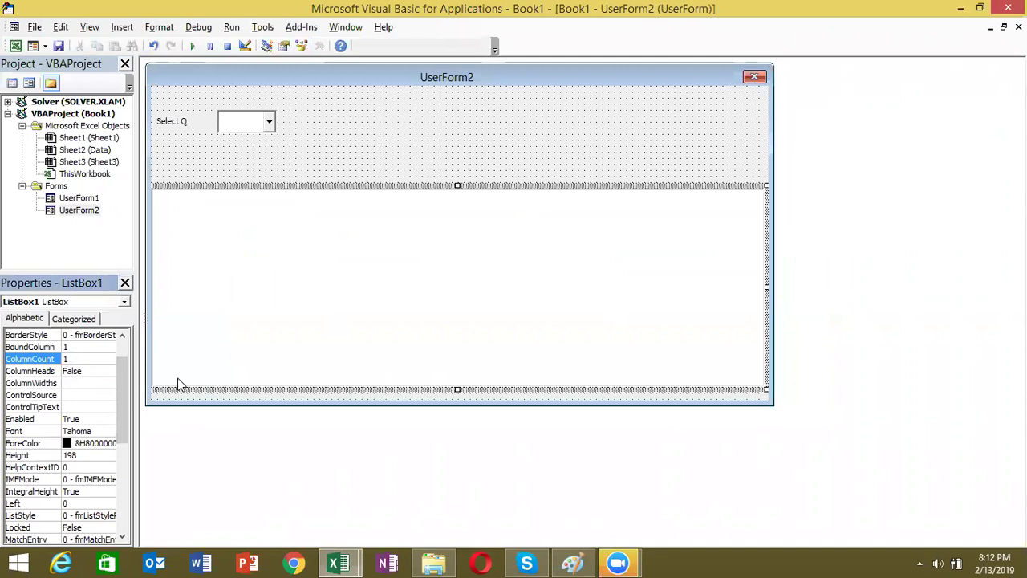
pyautogui.click(217, 346)
pyautogui.click(217, 346)
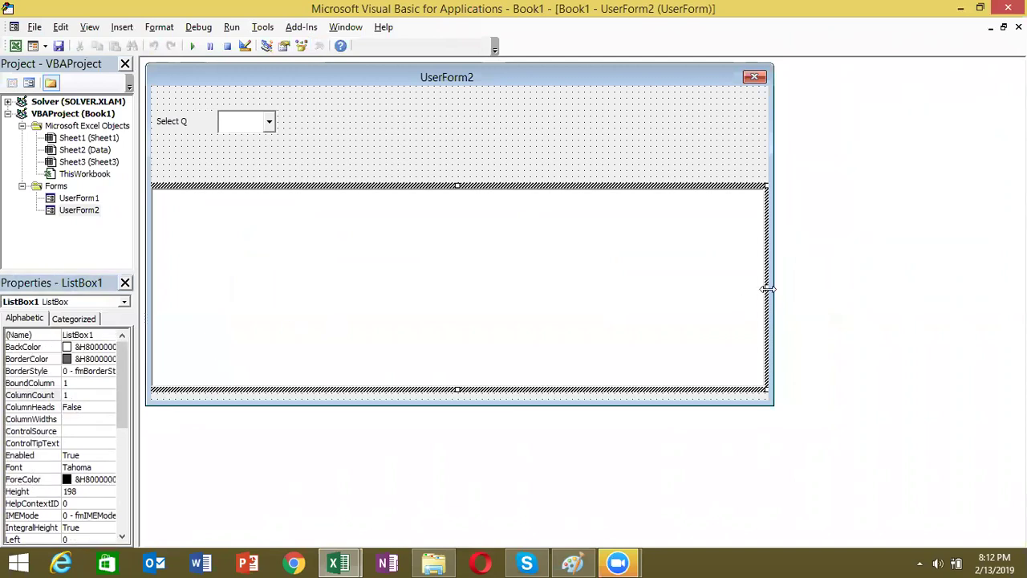
pyautogui.click(69, 395)
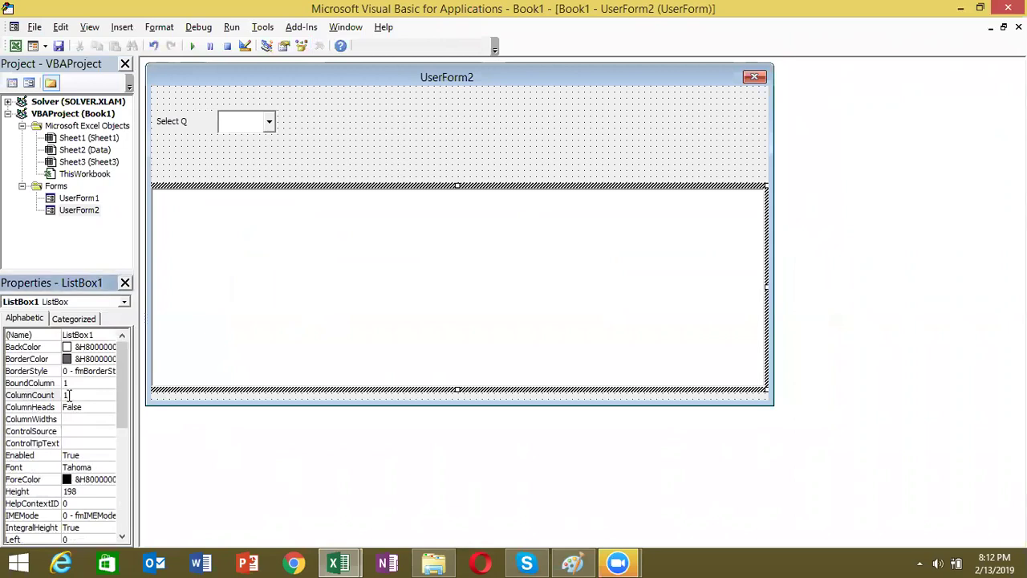
pyautogui.click(424, 153)
pyautogui.press('F7')
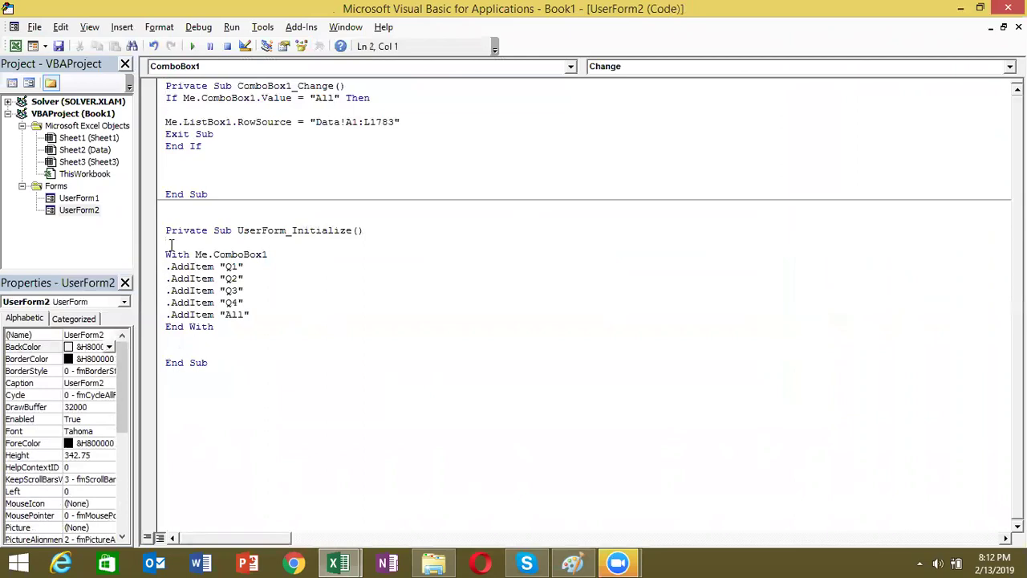
# - Start a new Initialize line with Me.ListBox1.ColumnCount
pyautogui.click(170, 339)
pyautogui.press('Return')
pyautogui.write('me.li')
pyautogui.press('Tab')
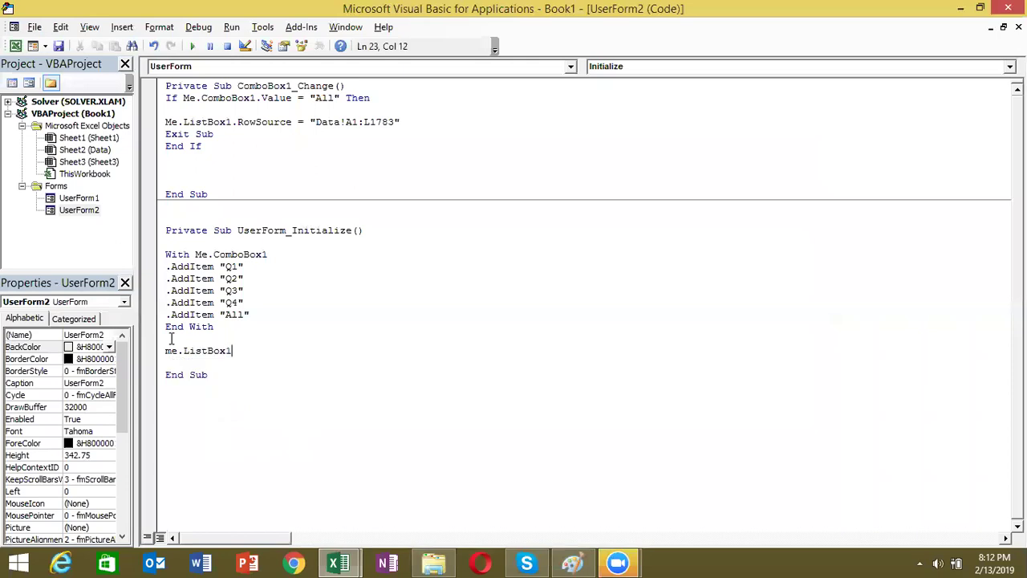
pyautogui.write('.')
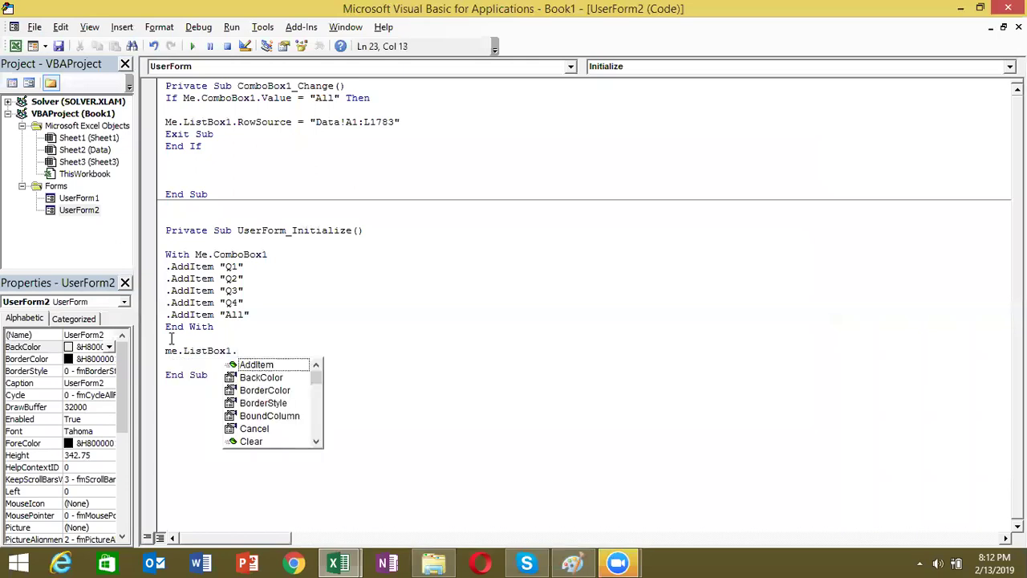
pyautogui.write('co')
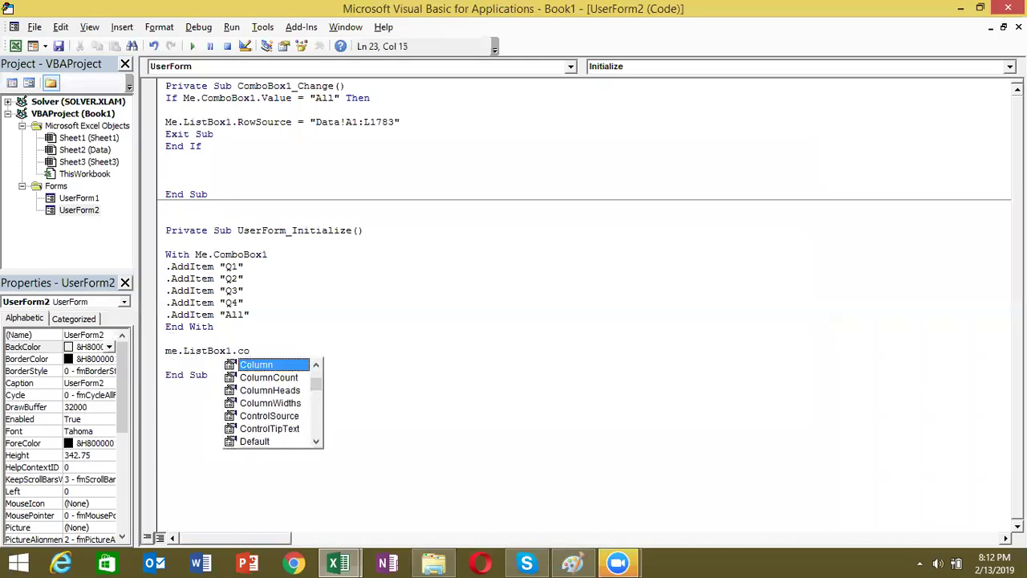
pyautogui.press('Down')
pyautogui.press('Tab')
# - Assign it Application.WorksheetFunction.CountA(Sheets("Data").Range("1:1"))
pyautogui.write('= ')
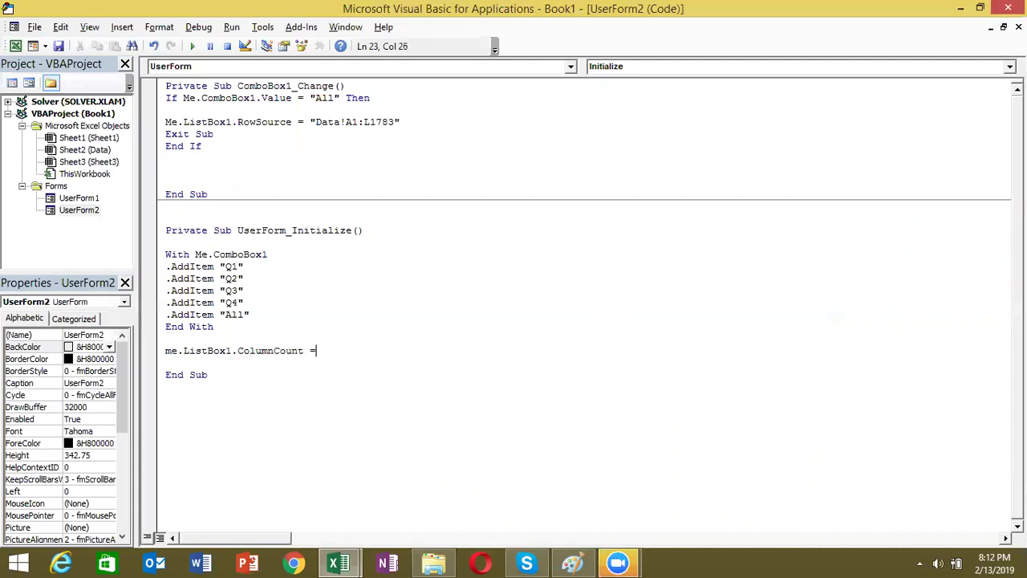
pyautogui.write('application.')
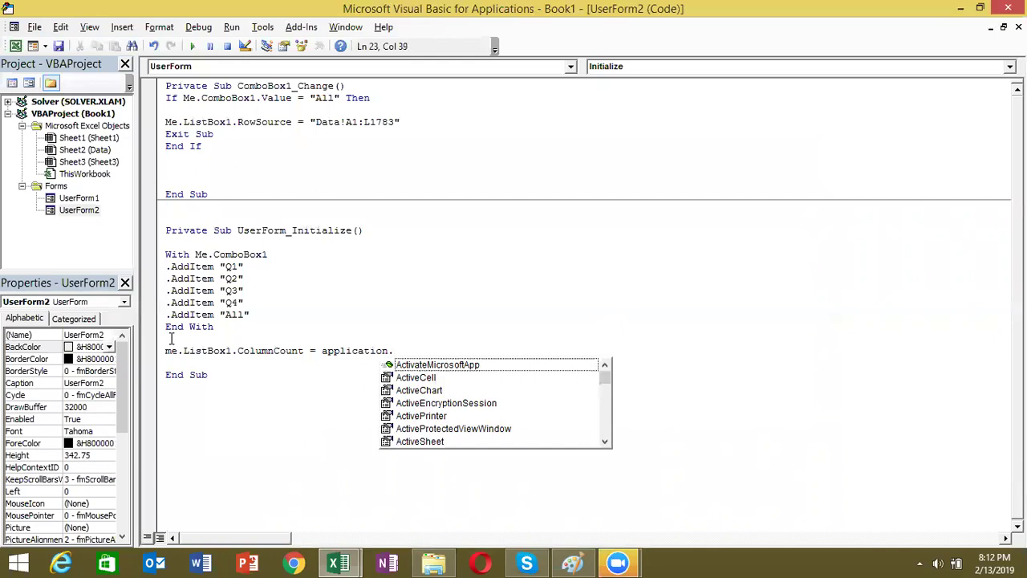
pyautogui.write('wo')
pyautogui.press('Down')
pyautogui.press('Tab')
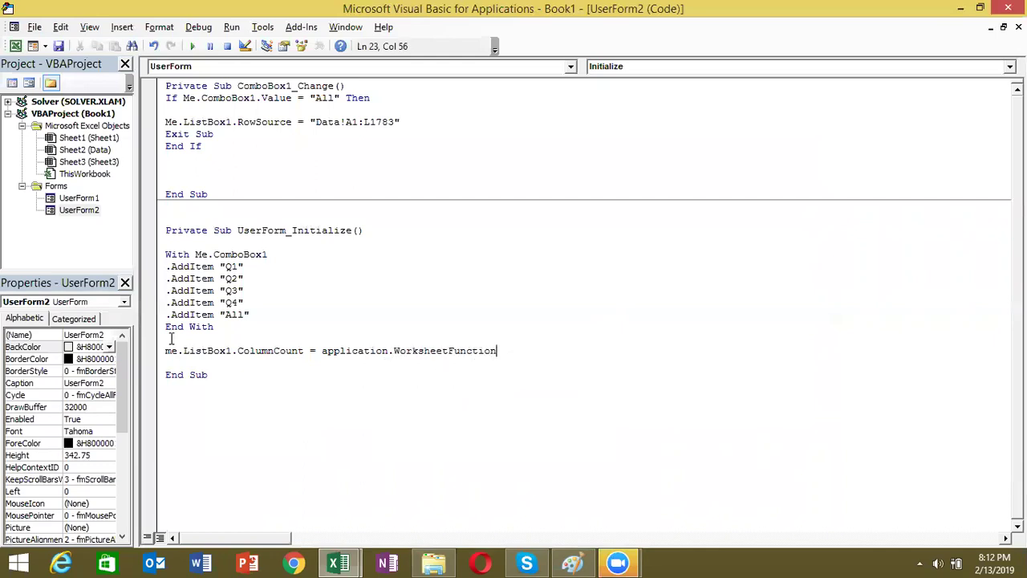
pyautogui.write('.cou')
pyautogui.press('Down')
pyautogui.press('Tab')
pyautogui.write('(')
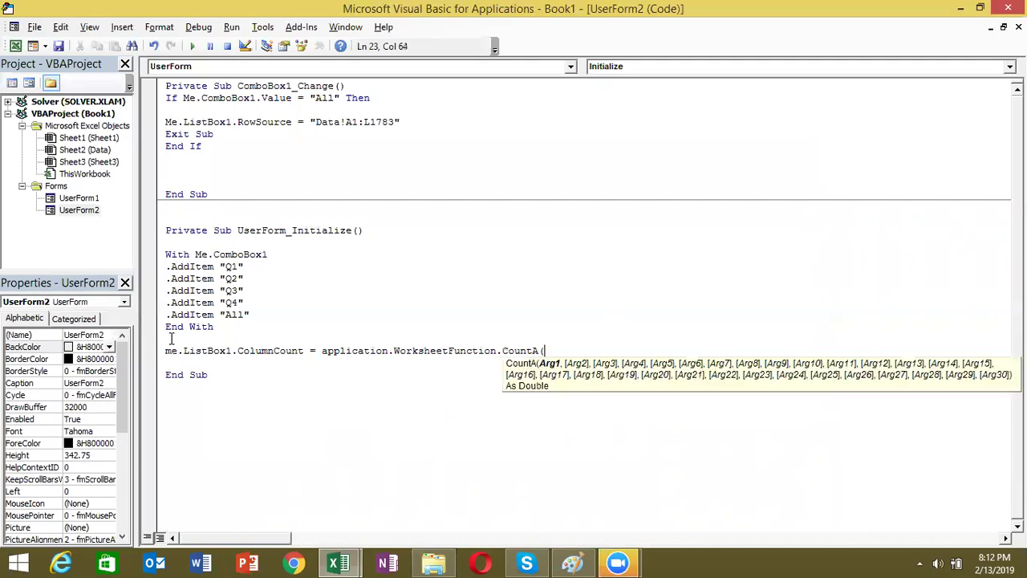
pyautogui.write('Sheets')
pyautogui.write('("Data")')
pyautogui.write('.range("A1')
pyautogui.press('Left')
pyautogui.press('BackSpace')
pyautogui.press('Right')
pyautogui.write(':1"))')
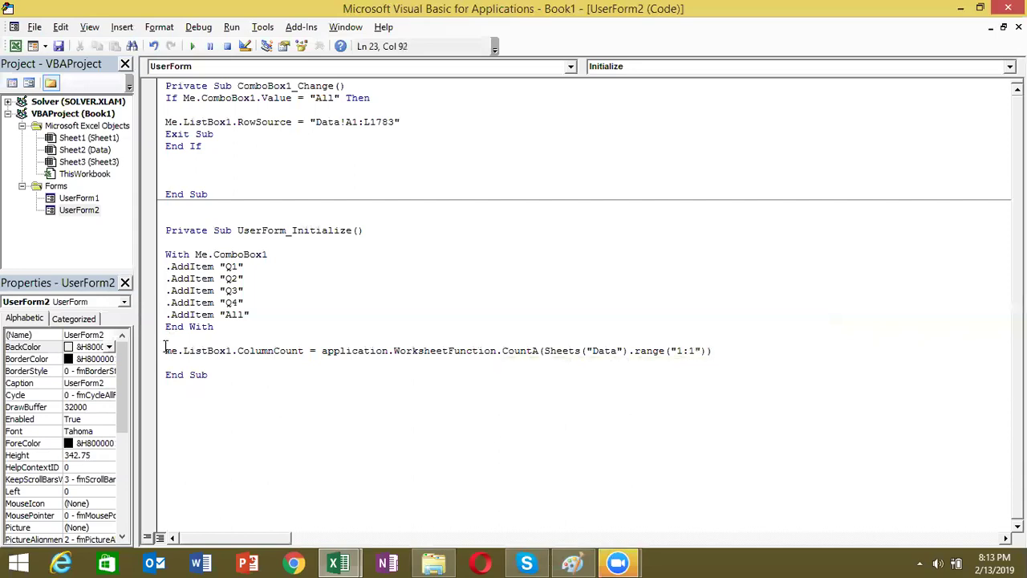
pyautogui.click(253, 389)
pyautogui.click(221, 353)
pyautogui.click(195, 46)
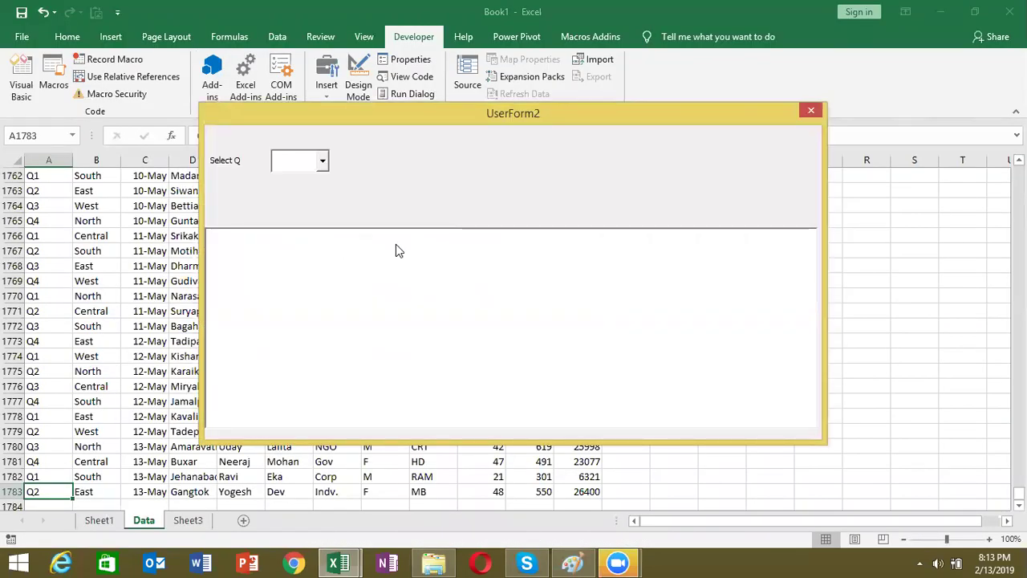
pyautogui.click(322, 164)
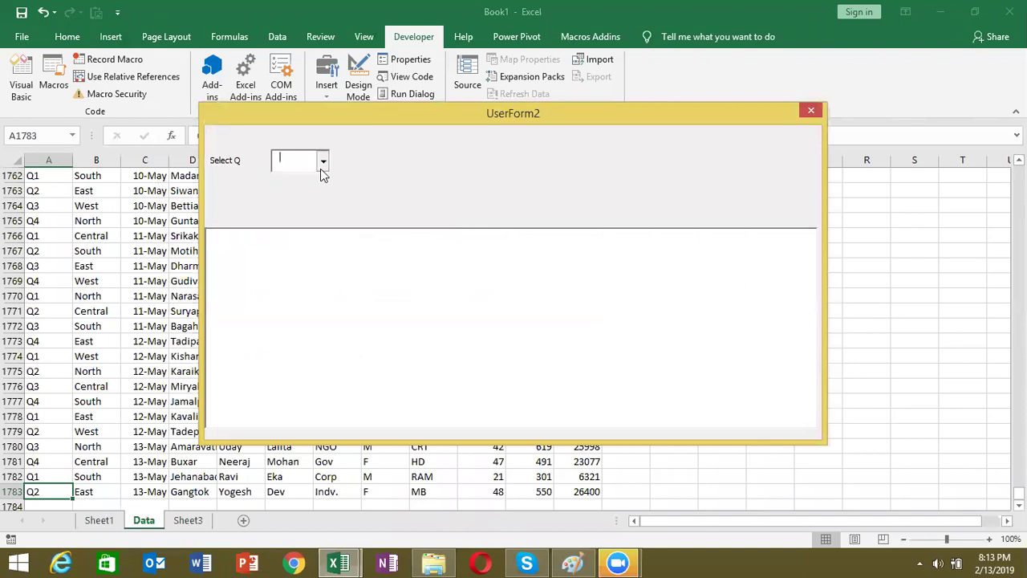
pyautogui.click(293, 218)
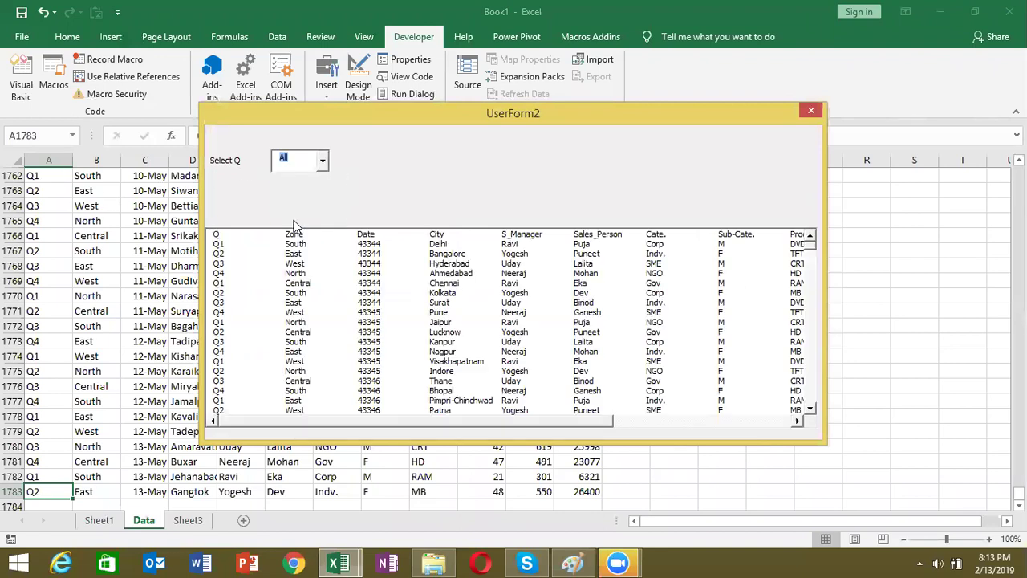
pyautogui.moveTo(514, 425)
pyautogui.mouseDown()
pyautogui.moveTo(704, 419)
pyautogui.moveTo(451, 425)
pyautogui.mouseUp()
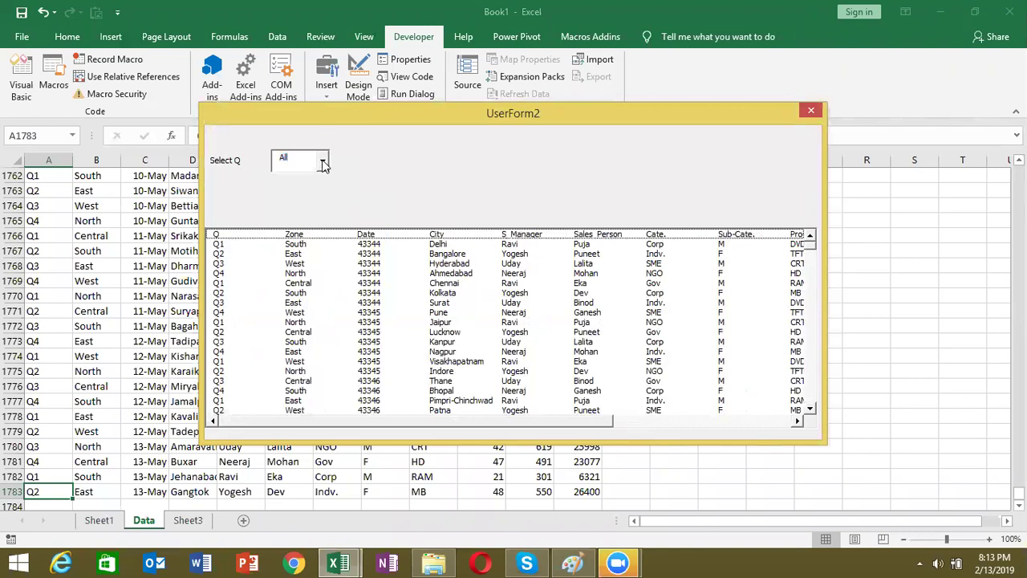
pyautogui.click(812, 111)
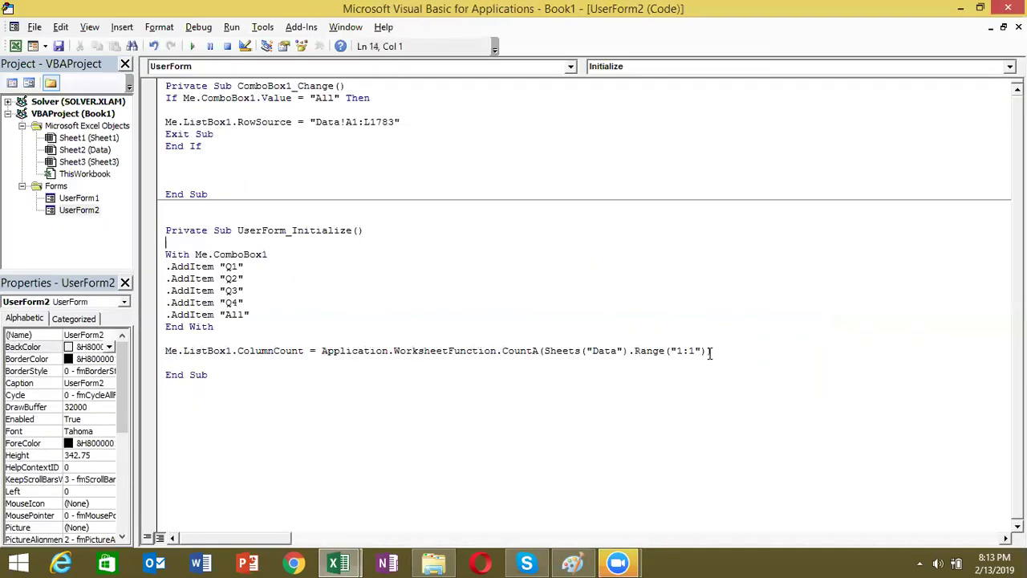
# - Select header row 1 on the Data sheet and compare it to the 1:1 reference in code
pyautogui.moveTo(718, 351); pyautogui.dragTo(708, 351)
pyautogui.hotkey('alt', 'F11')
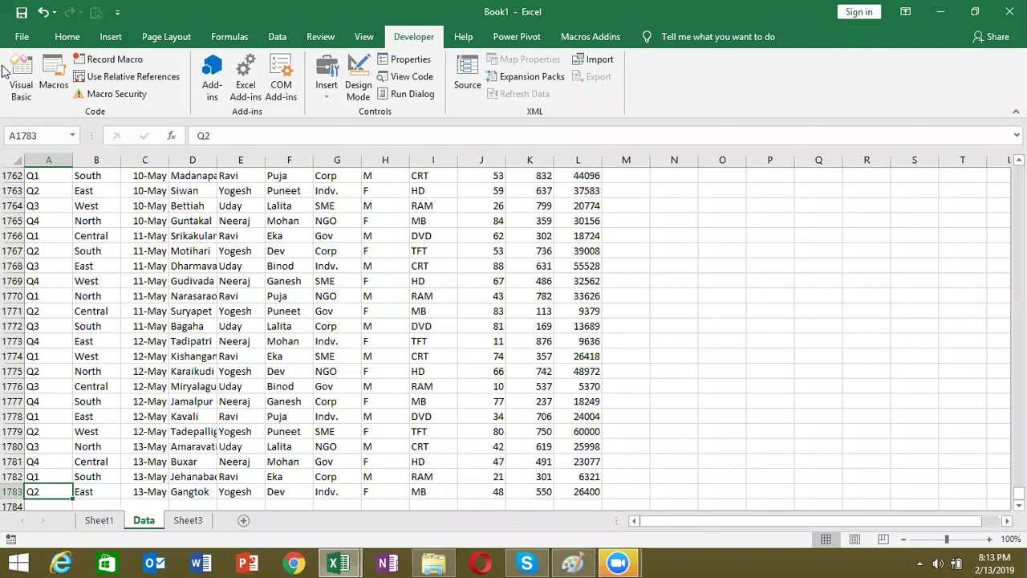
pyautogui.click(53, 188)
pyautogui.hotkey('ctrl', 'Home')
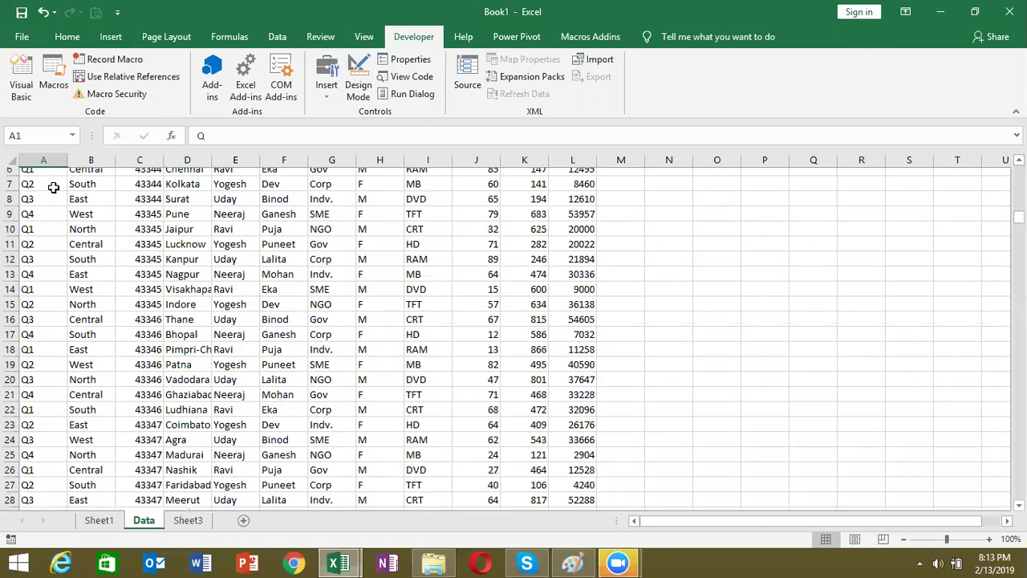
pyautogui.hotkey('shift', 'space')
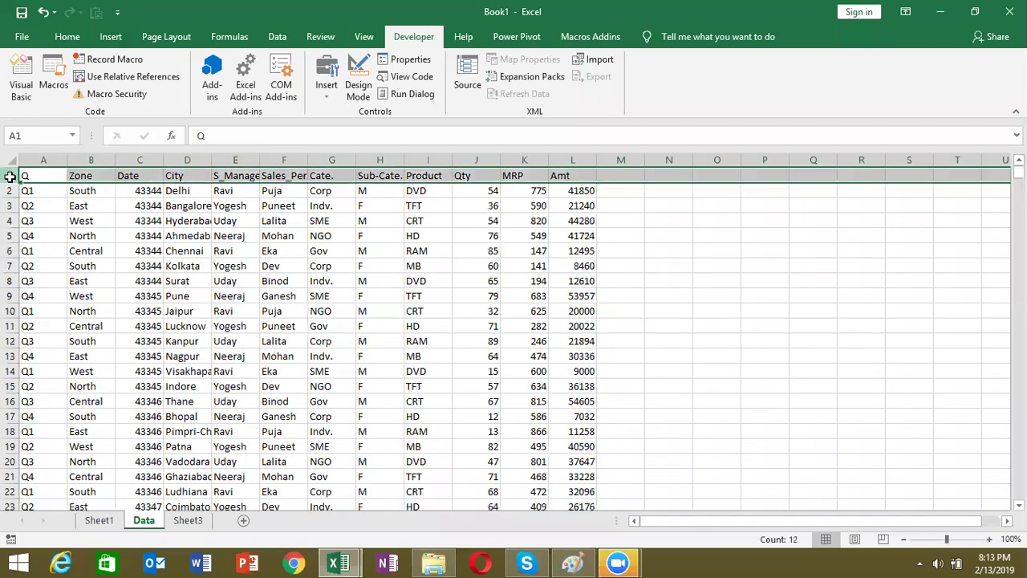
pyautogui.hotkey('alt', 'F11')
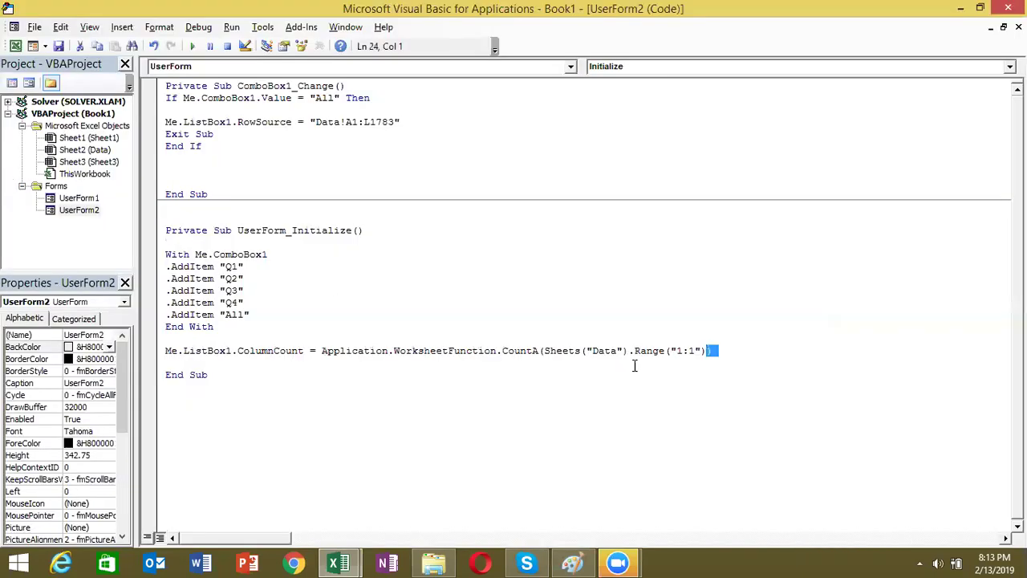
pyautogui.moveTo(676, 353); pyautogui.dragTo(697, 351)
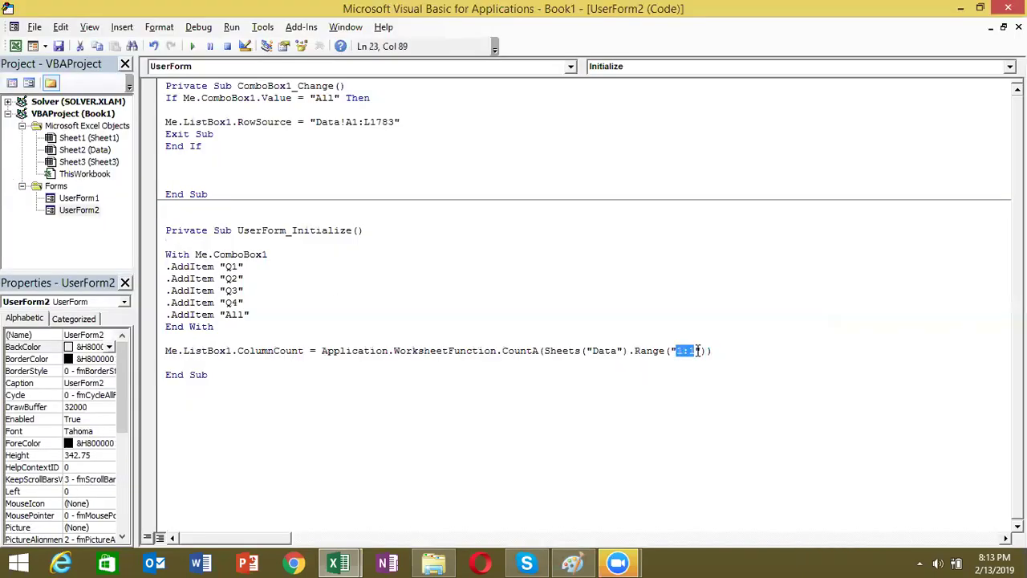
# - Highlight the All condition and Data range in RowSource, then open UserForm1's design
pyautogui.click(343, 123)
pyautogui.doubleClick(325, 98)
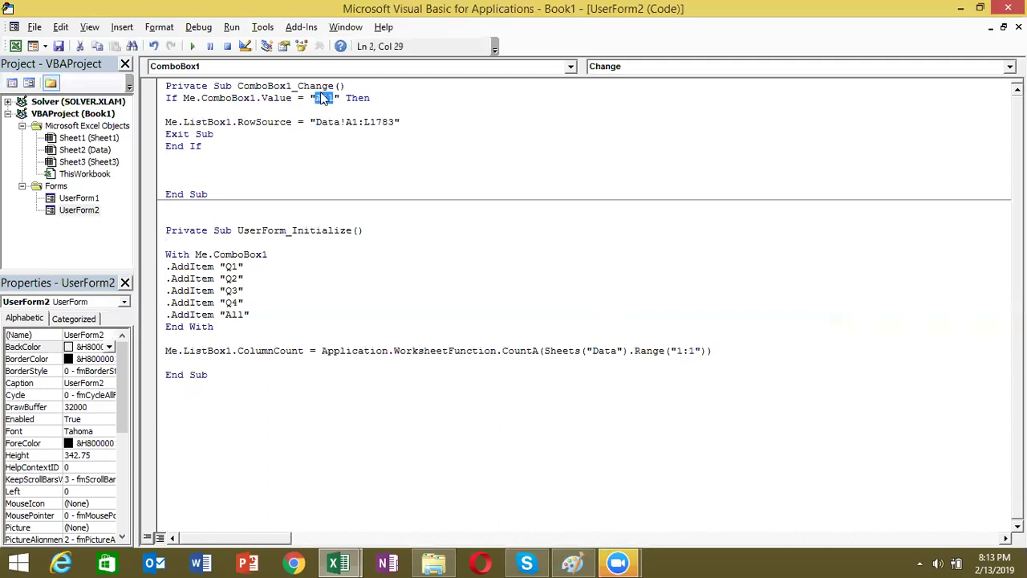
pyautogui.click(251, 122)
pyautogui.moveTo(315, 122); pyautogui.dragTo(371, 122)
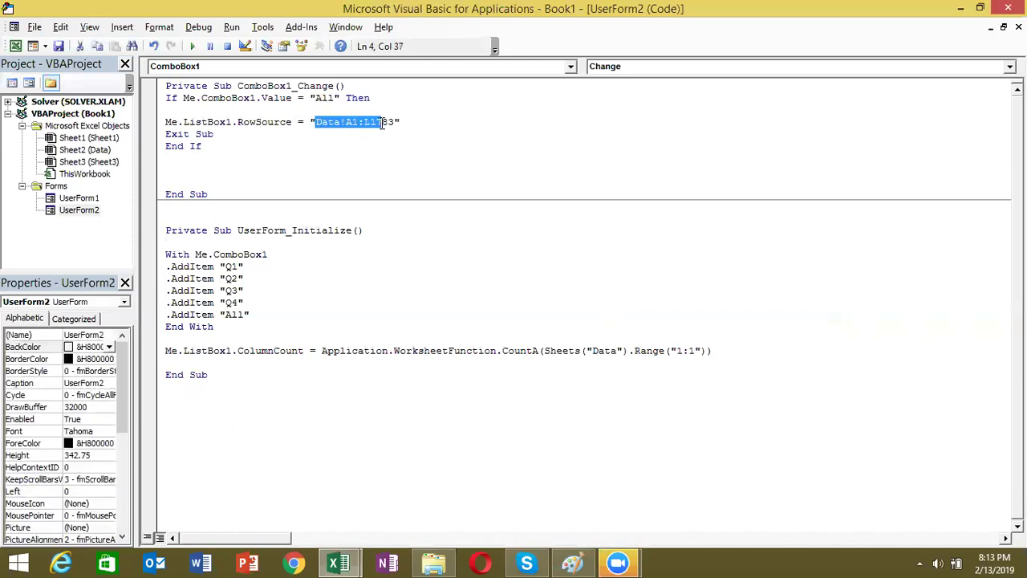
pyautogui.doubleClick(93, 197)
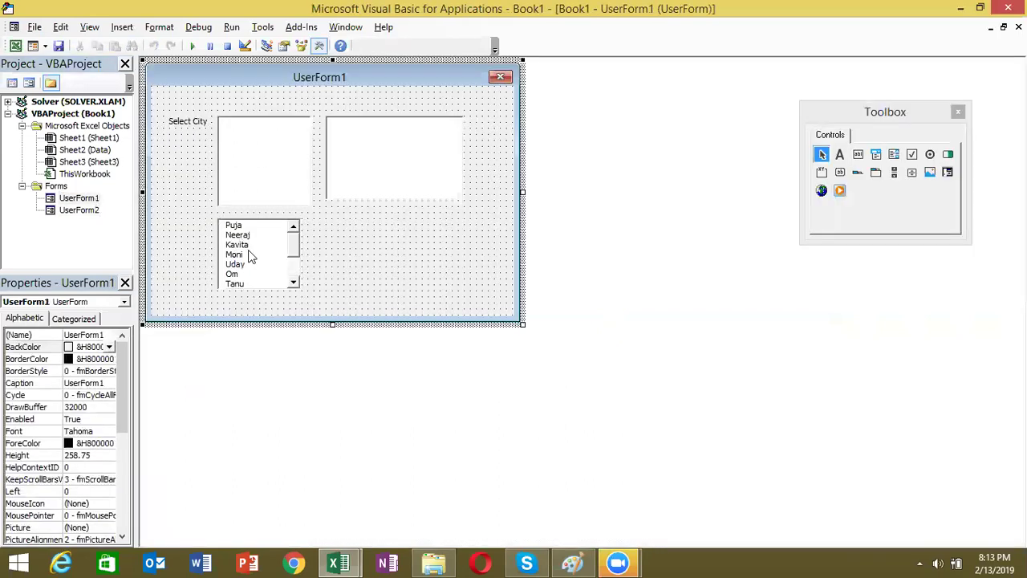
# - Review ListBox2's RowSource on UserForm1, then reopen UserForm2's design
pyautogui.click(248, 252)
pyautogui.click(121, 388)
pyautogui.moveTo(122, 388); pyautogui.dragTo(122, 470)
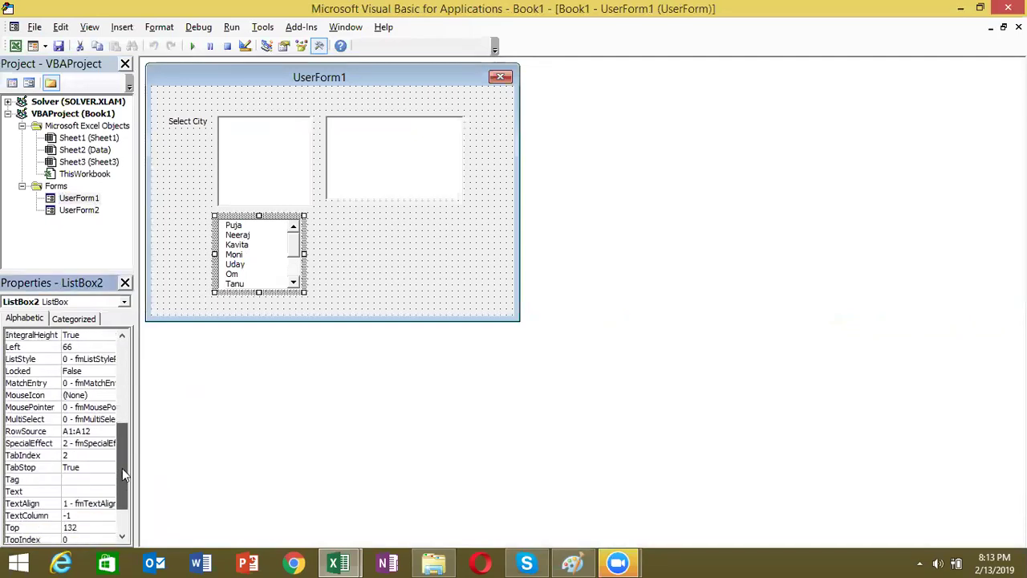
pyautogui.moveTo(122, 469)
pyautogui.mouseDown()
pyautogui.moveTo(122, 495)
pyautogui.moveTo(135, 422)
pyautogui.mouseUp()
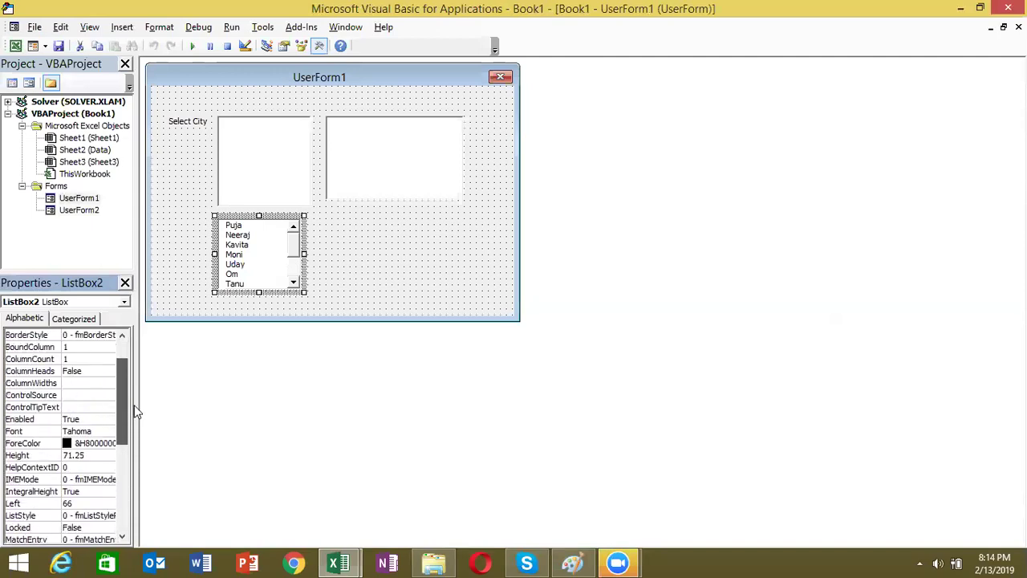
pyautogui.moveTo(134, 422); pyautogui.dragTo(133, 437)
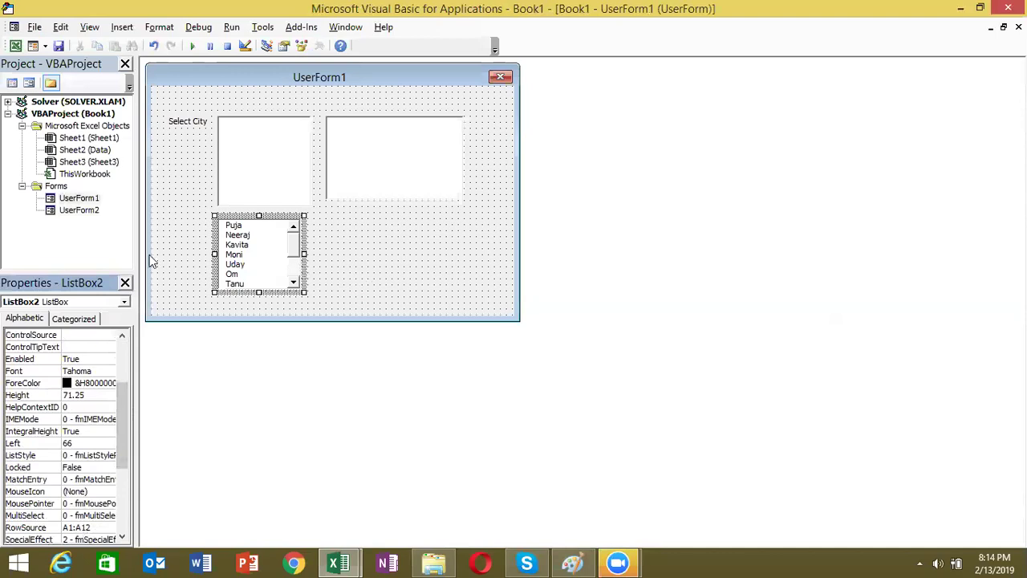
pyautogui.click(91, 215)
pyautogui.doubleClick(90, 215)
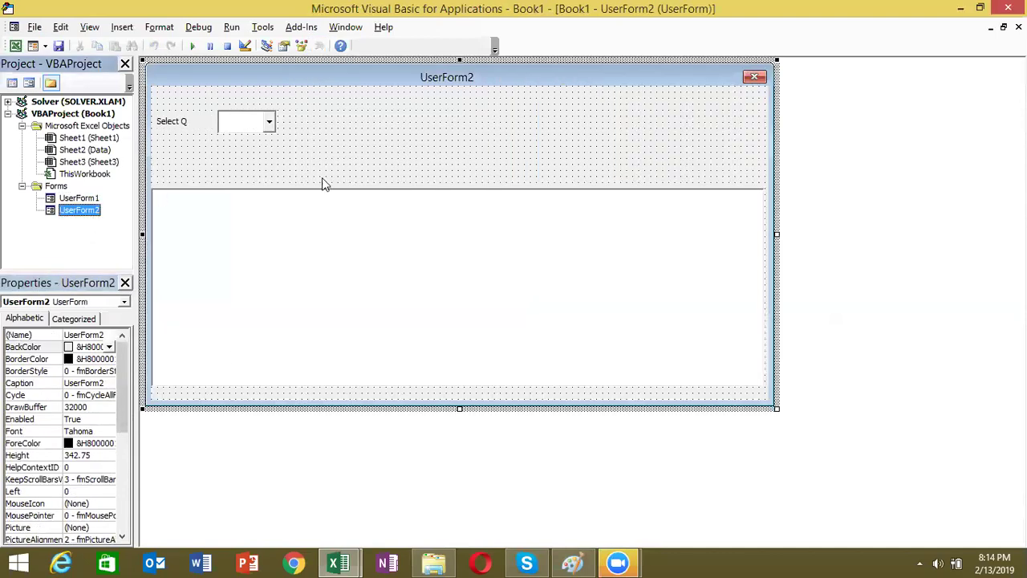
# - Glance at UserForm2's code, then back in its design select ListBox1 and the form
pyautogui.press('F7')
pyautogui.click(344, 134)
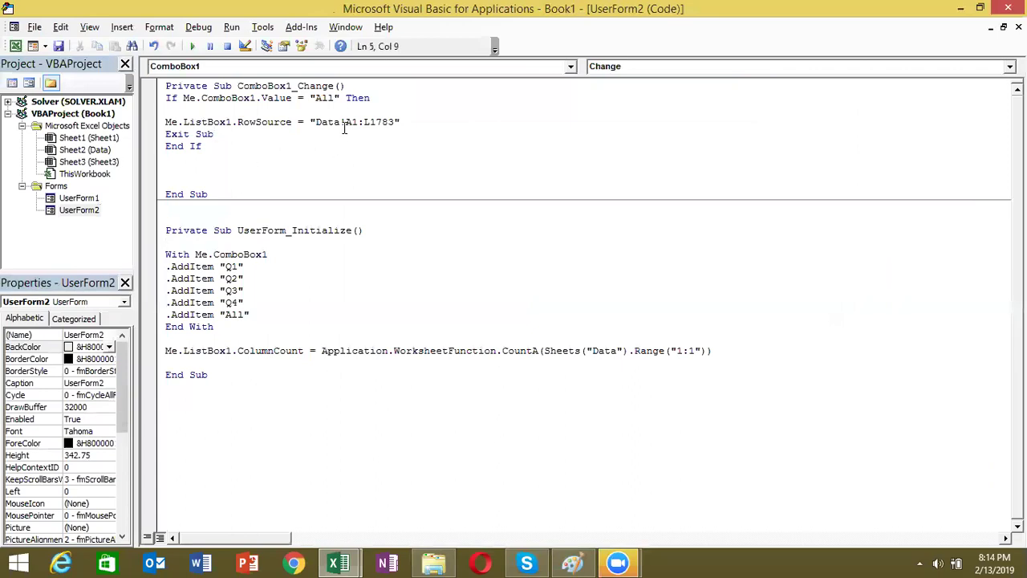
pyautogui.doubleClick(109, 208)
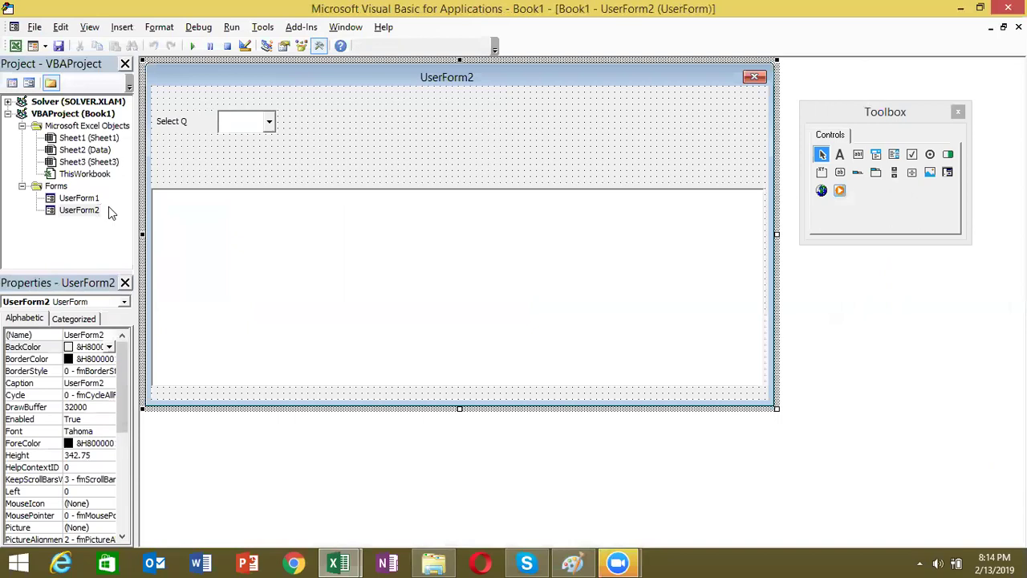
pyautogui.click(251, 249)
pyautogui.moveTo(123, 382)
pyautogui.mouseDown()
pyautogui.moveTo(126, 463)
pyautogui.moveTo(124, 387)
pyautogui.mouseUp()
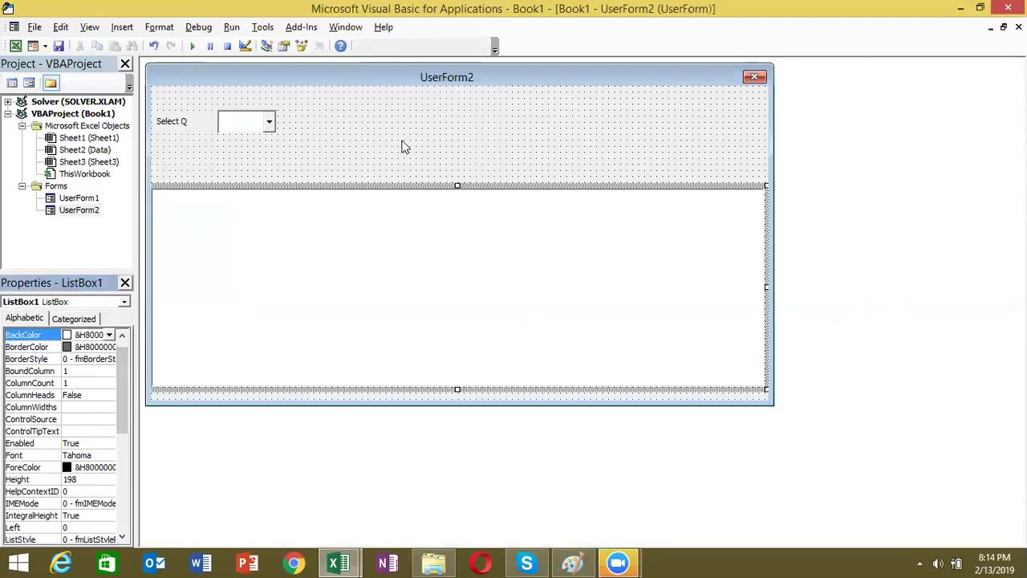
pyautogui.click(406, 147)
# - Check the Q header in A1 on the Data sheet, then open the ComboBox1_Change code
pyautogui.hotkey('alt', 'F11')
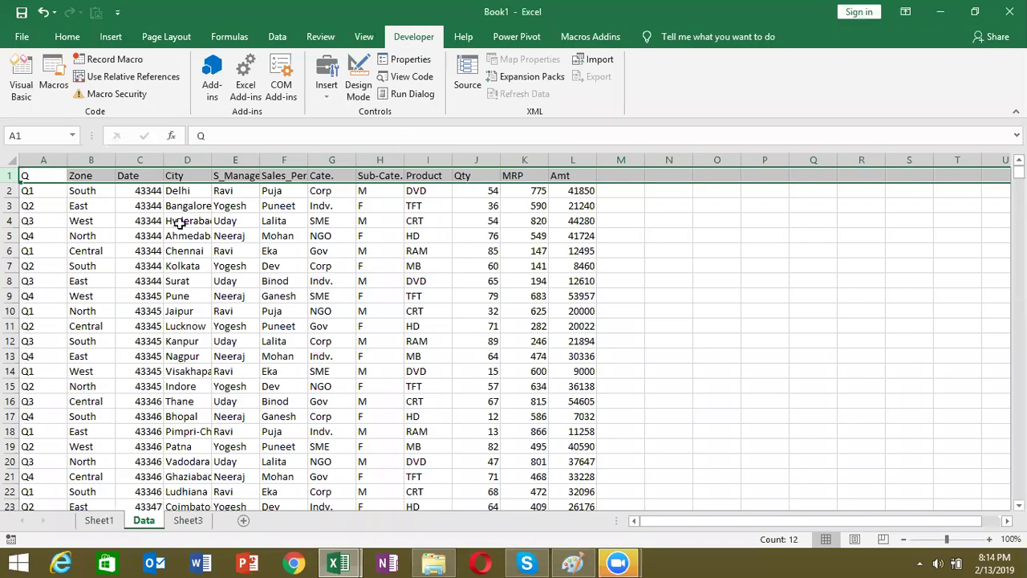
pyautogui.click(98, 232)
pyautogui.click(40, 175)
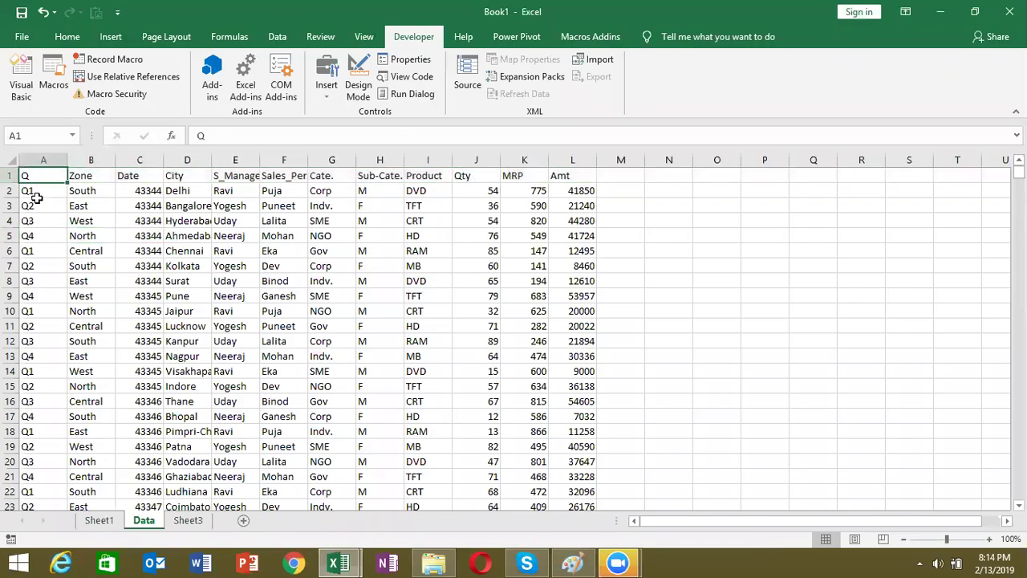
pyautogui.hotkey('alt', 'F11')
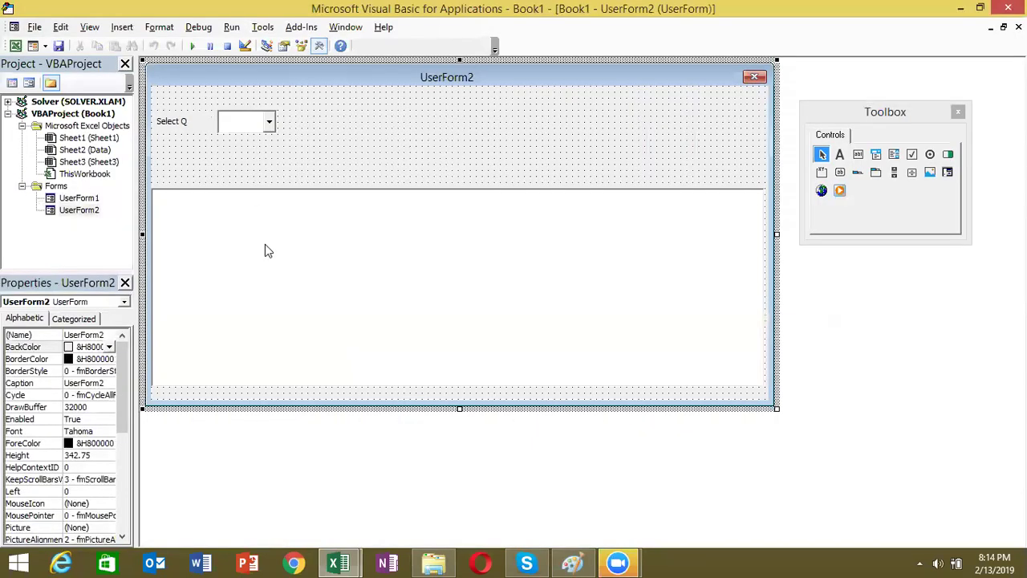
pyautogui.click(265, 242)
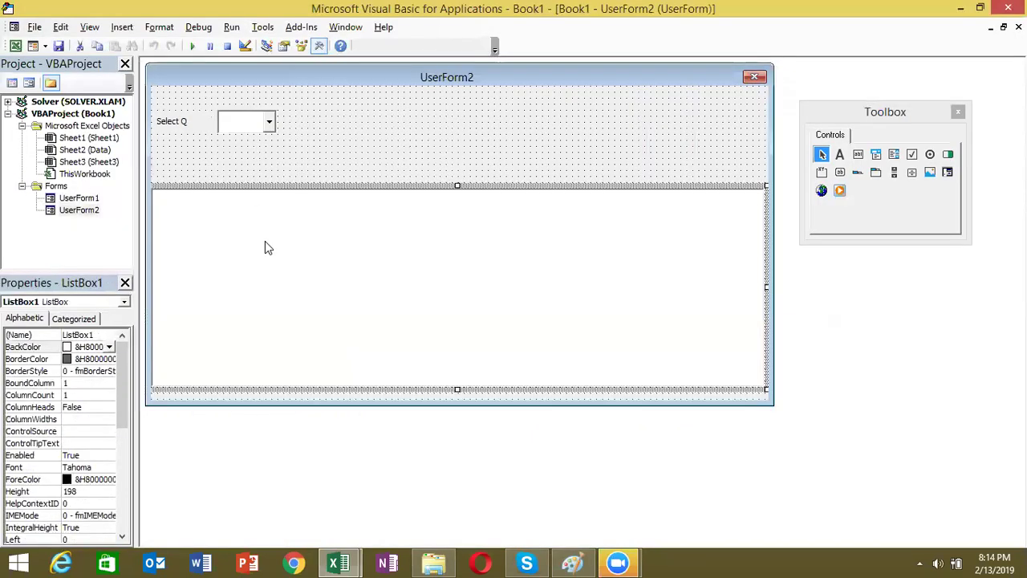
pyautogui.doubleClick(261, 126)
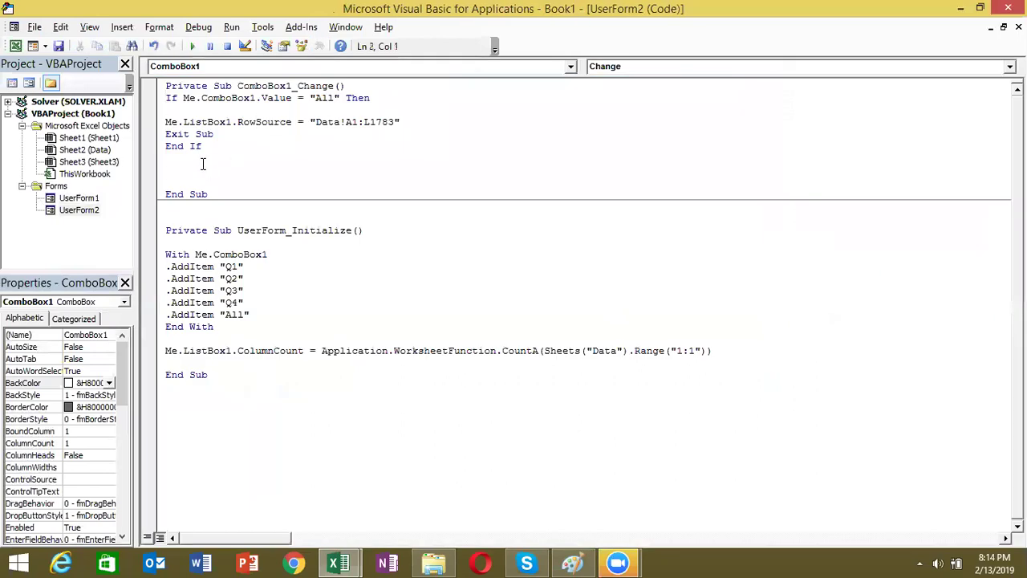
# - Remove the blank line above RowSource and move to the line below End If
pyautogui.press('Return')
pyautogui.press('Return')
pyautogui.press('Up')
pyautogui.press('Up')
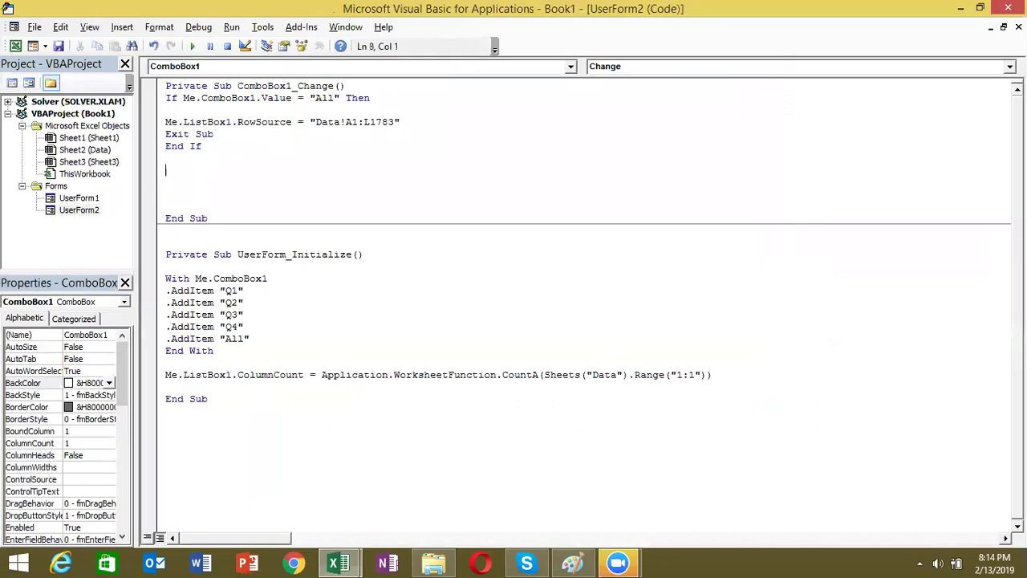
pyautogui.press('Delete')
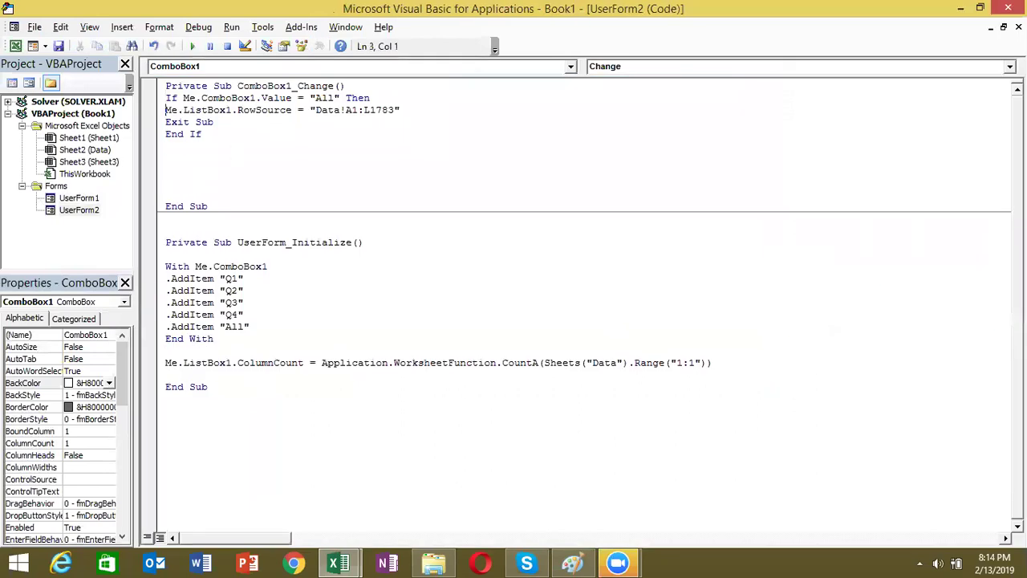
pyautogui.click(167, 158)
pyautogui.press('Up')
pyautogui.press('Up')
pyautogui.click(166, 158)
pyautogui.press('Down')
pyautogui.press('Down')
# - Type Dim dt(1 To 1800, 1 To 12), checking the Data sheet's 12 columns
pyautogui.write('dim dt(')
pyautogui.write('1 to1800 ')
pyautogui.write(', 1 to')
pyautogui.hotkey('alt', 'Tab')
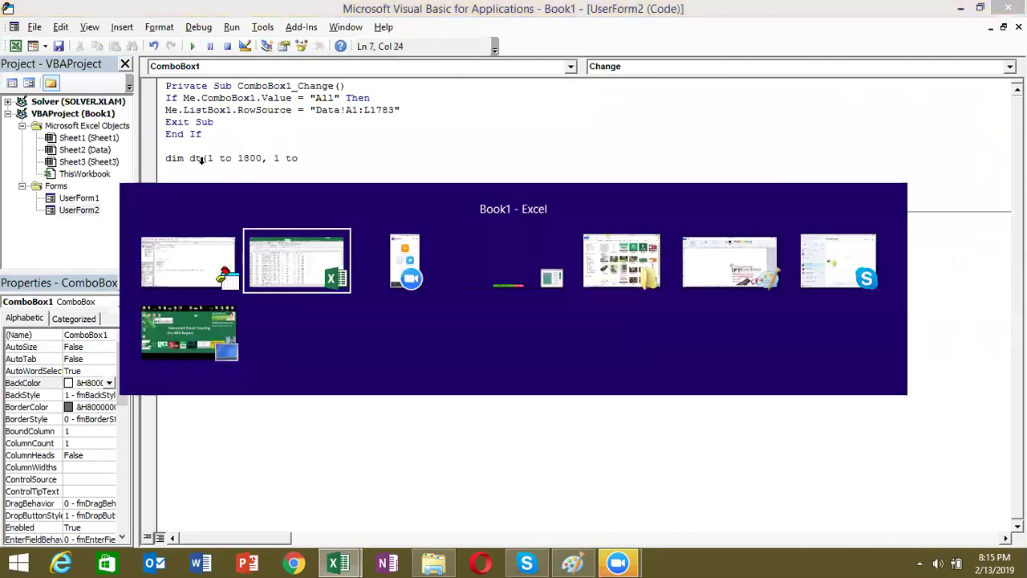
pyautogui.hotkey('ctrl', 'shift', 'Right')
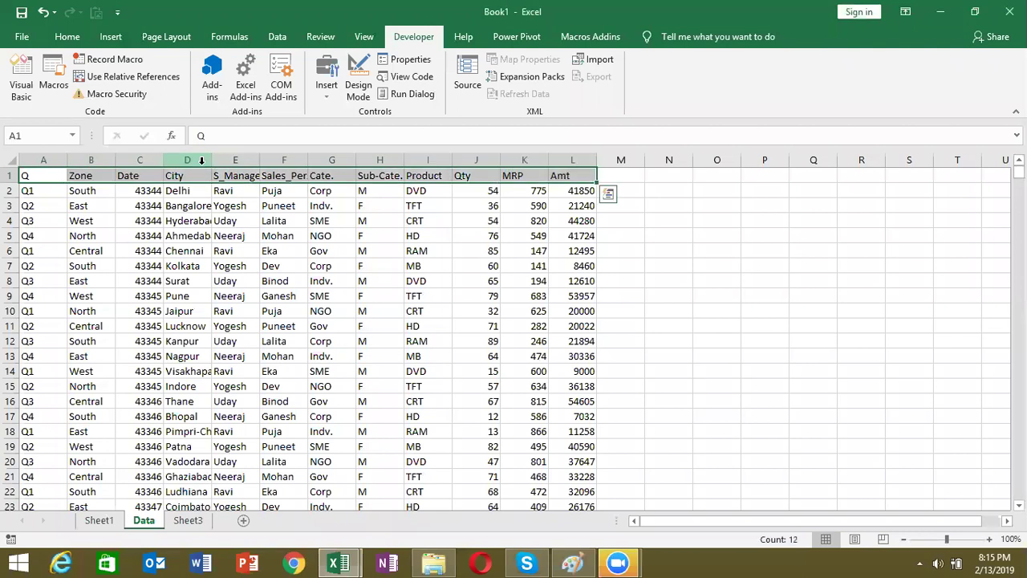
pyautogui.hotkey('alt', 'Tab')
pyautogui.write('12')
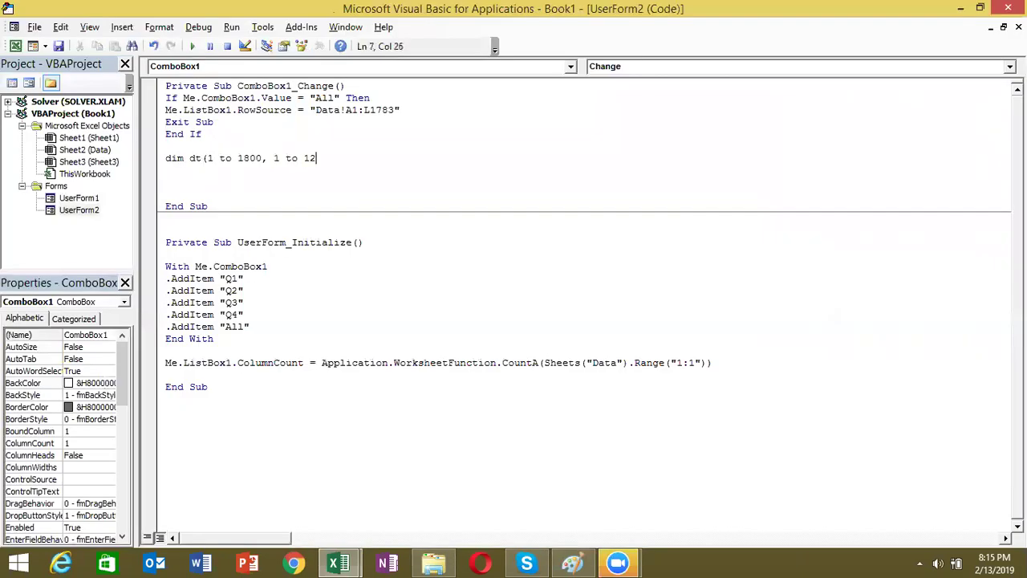
pyautogui.write(')')
pyautogui.press('Return')
pyautogui.press('Return')
pyautogui.press('Return')
pyautogui.press('Return')
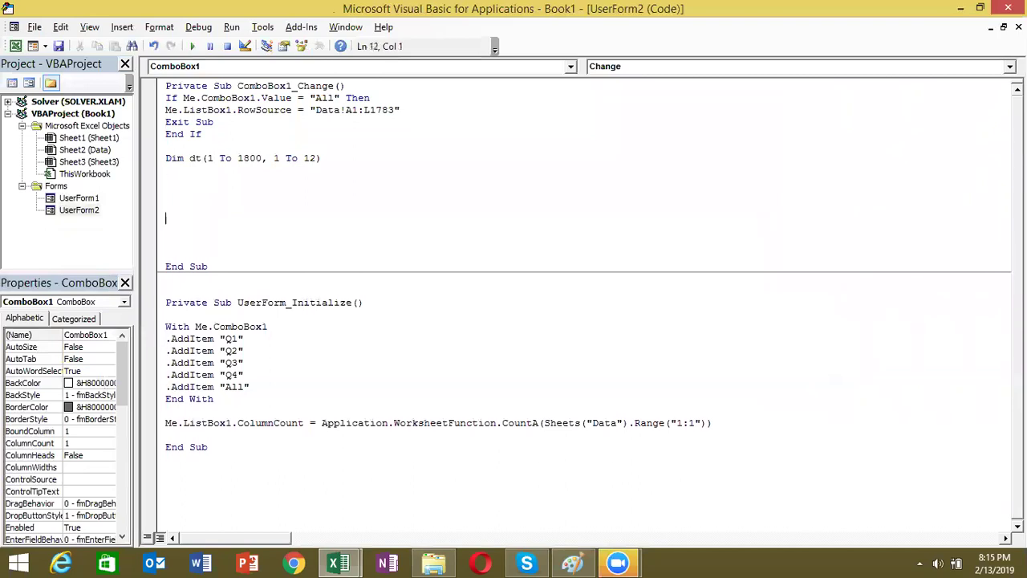
# - Add the outer loop For i = 1 To 1782 below the Dim line
pyautogui.press('Up')
pyautogui.press('Up')
pyautogui.press('Up')
pyautogui.write('for i = ')
pyautogui.write('1')
pyautogui.hotkey('alt', 'F11')
pyautogui.hotkey('alt', 'F11')
pyautogui.write('to ')
pyautogui.write('18')
pyautogui.press('BackSpace')
pyautogui.press('BackSpace')
pyautogui.write('r')
pyautogui.press('BackSpace')
pyautogui.write('187')
pyautogui.press('BackSpace')
pyautogui.press('BackSpace')
pyautogui.write('782')
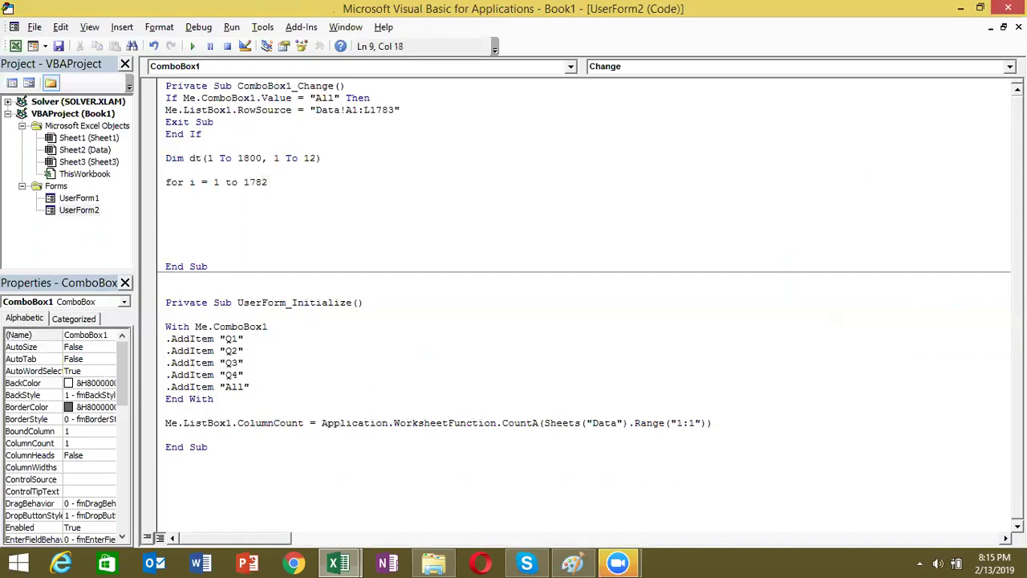
pyautogui.press('Return')
pyautogui.press('Return')
# - Add an indented For j = 1 To 12 and begin an If line above it
pyautogui.press('Tab')
pyautogui.write('for j = ')
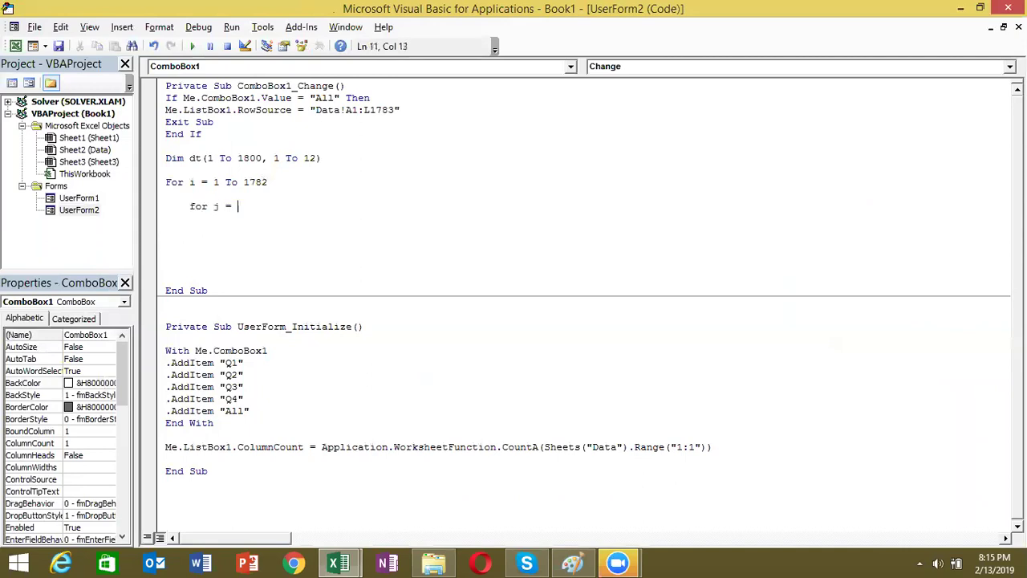
pyautogui.write('1 to ')
pyautogui.write('12')
pyautogui.press('Return')
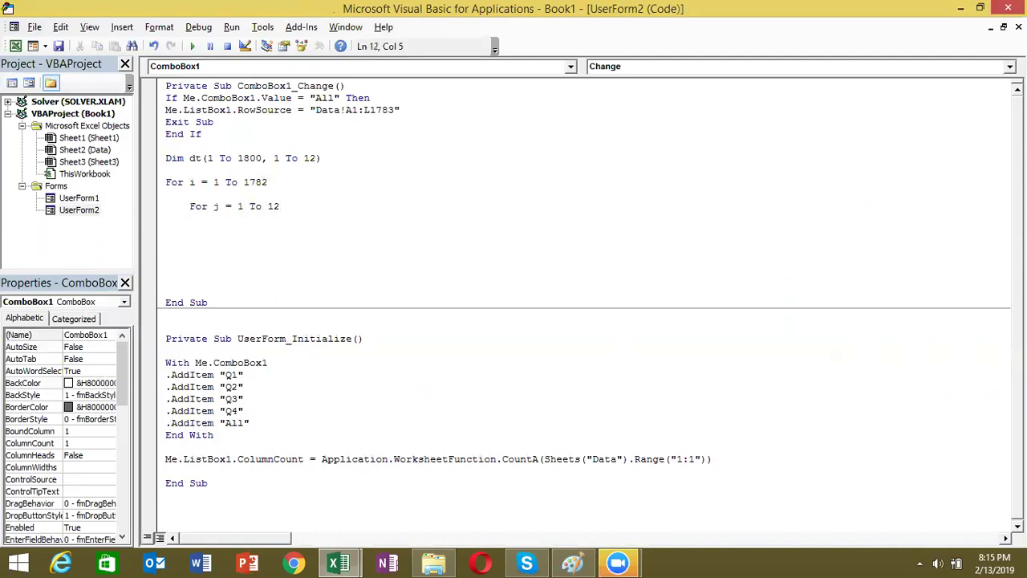
pyautogui.write('if')
pyautogui.press('BackSpace')
pyautogui.press('BackSpace')
pyautogui.press('BackSpace')
pyautogui.click(166, 194)
pyautogui.press('Return')
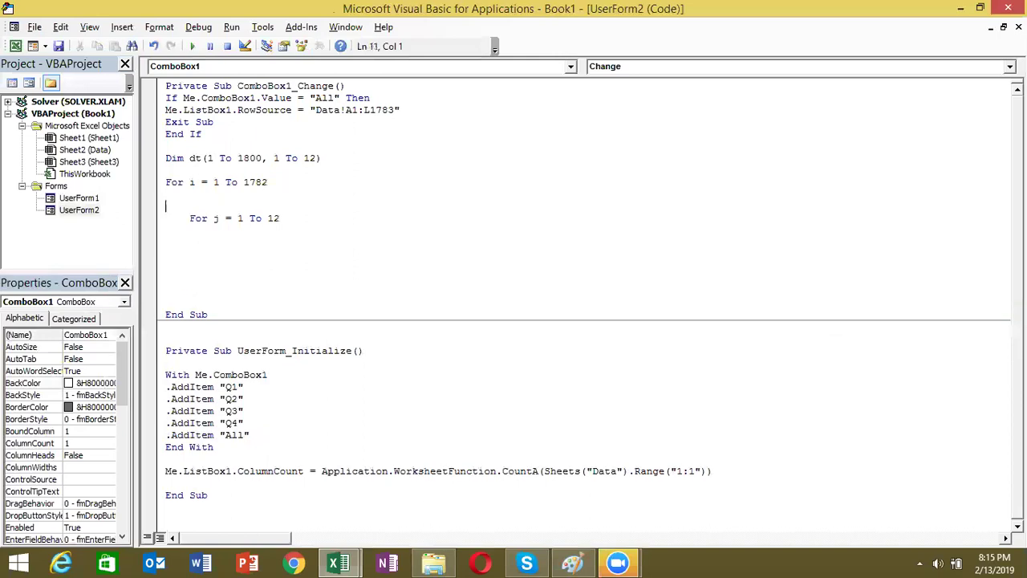
pyautogui.write('if')
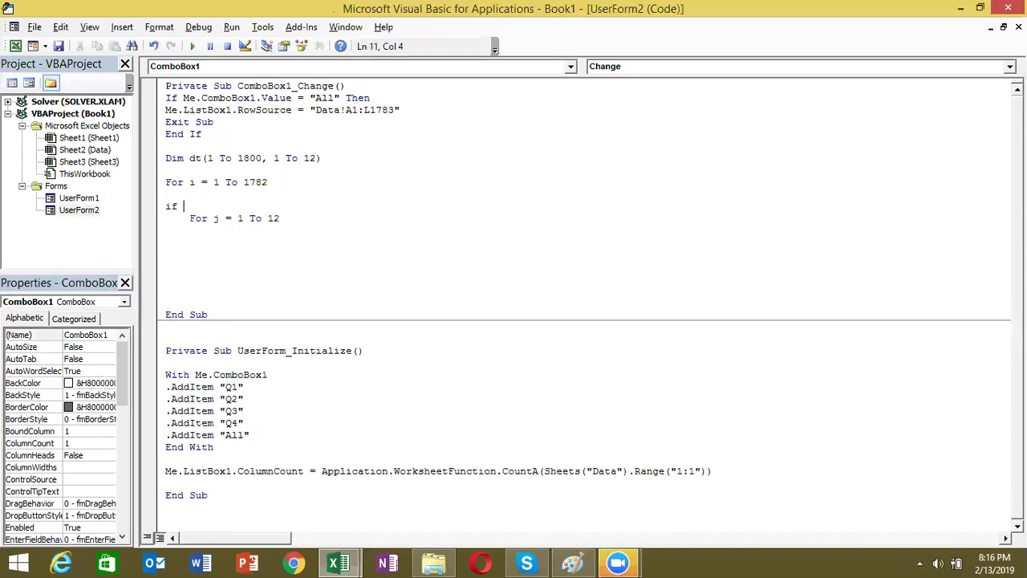
# - Write line 11 as If Range("A" & i).Value = Me.ComboBox1.Value Then
pyautogui.write('range(')
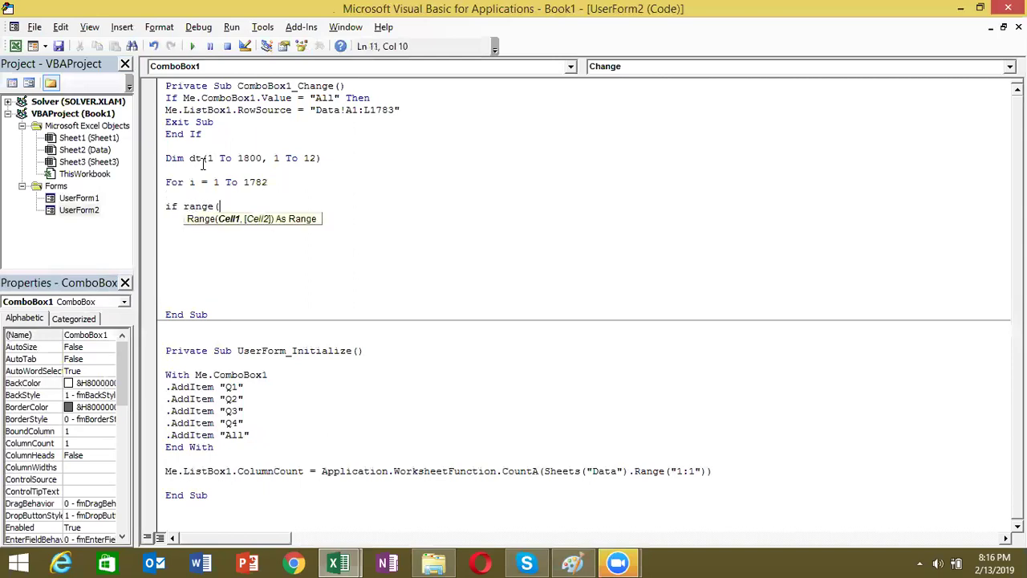
pyautogui.write('"B')
pyautogui.press('BackSpace')
pyautogui.write('A')
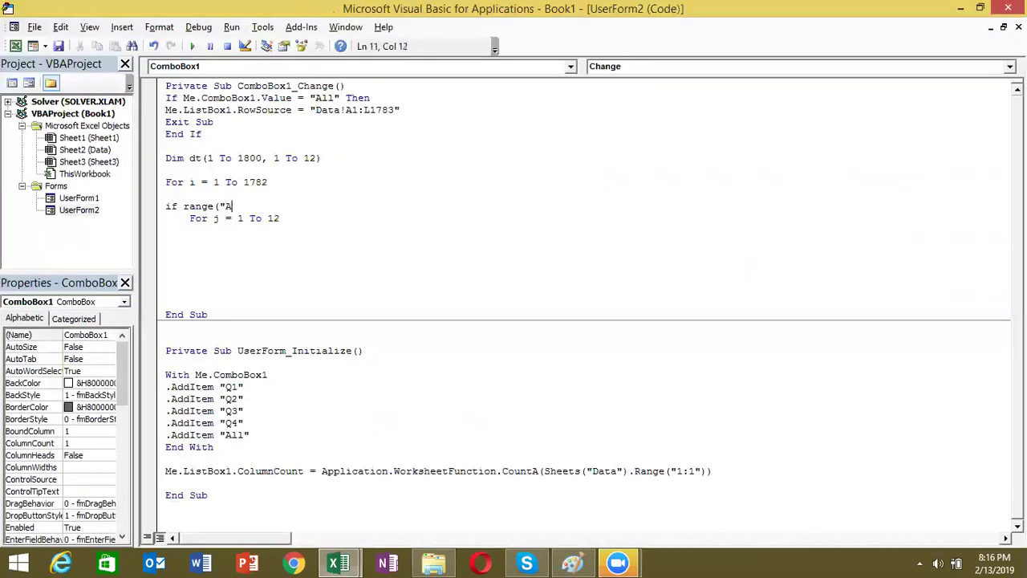
pyautogui.write('" & i')
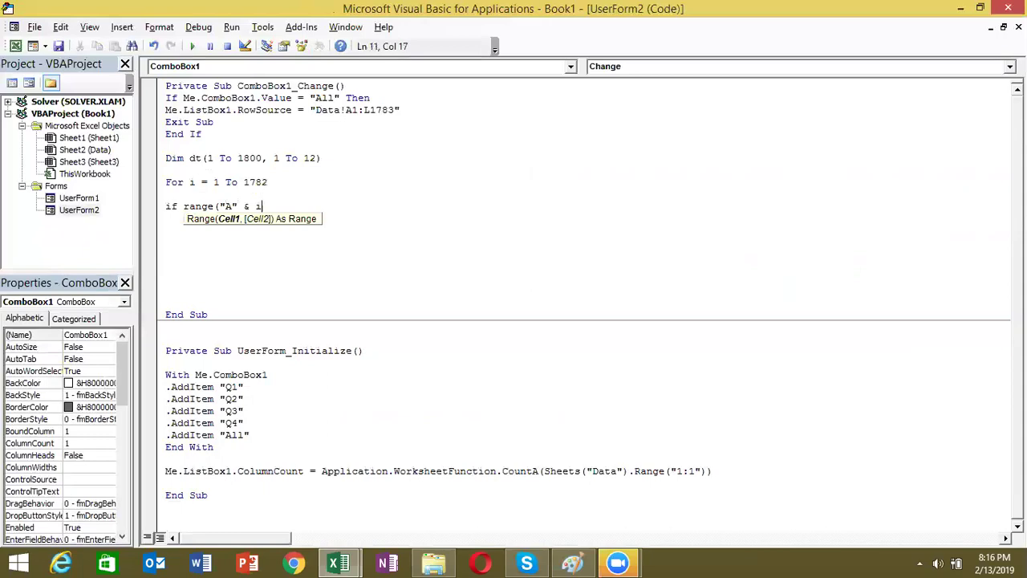
pyautogui.write(').va')
pyautogui.press('Tab')
pyautogui.write('=me')
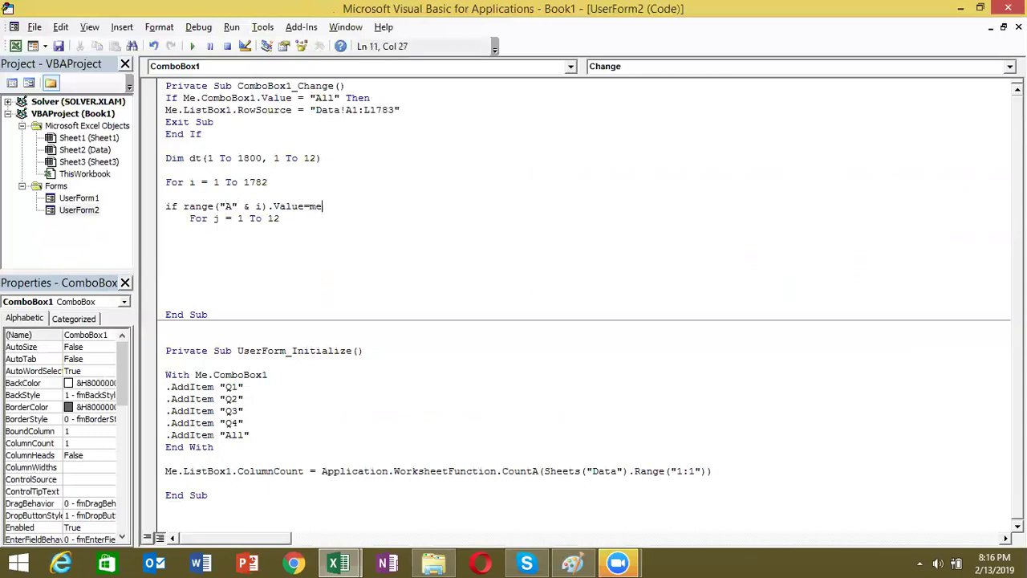
pyautogui.write('.co')
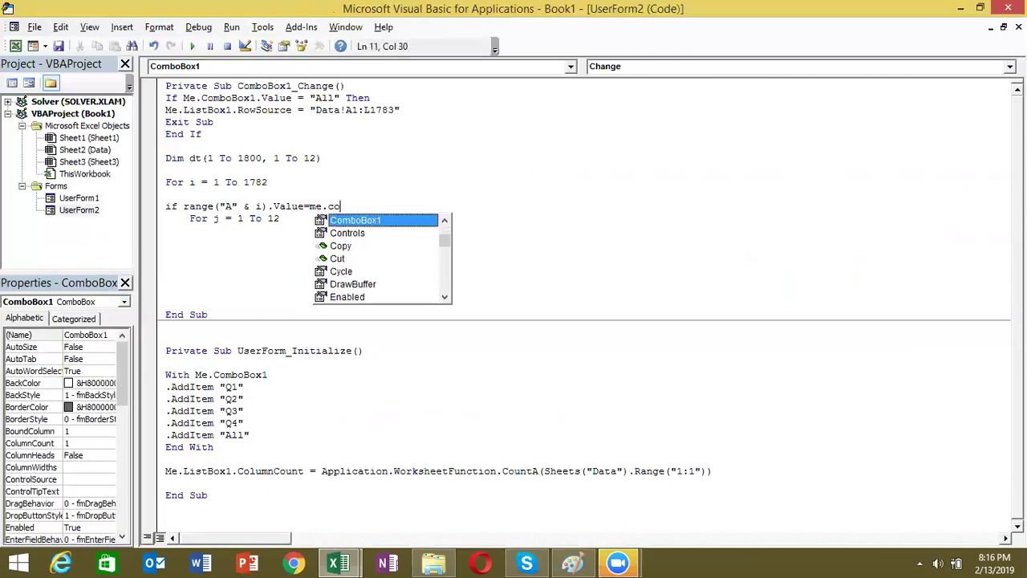
pyautogui.press('Tab')
pyautogui.write('.')
pyautogui.press('Down')
pyautogui.press('Up')
pyautogui.press('space')
pyautogui.write('tho')
pyautogui.press('BackSpace')
pyautogui.write('en')
pyautogui.click(165, 241)
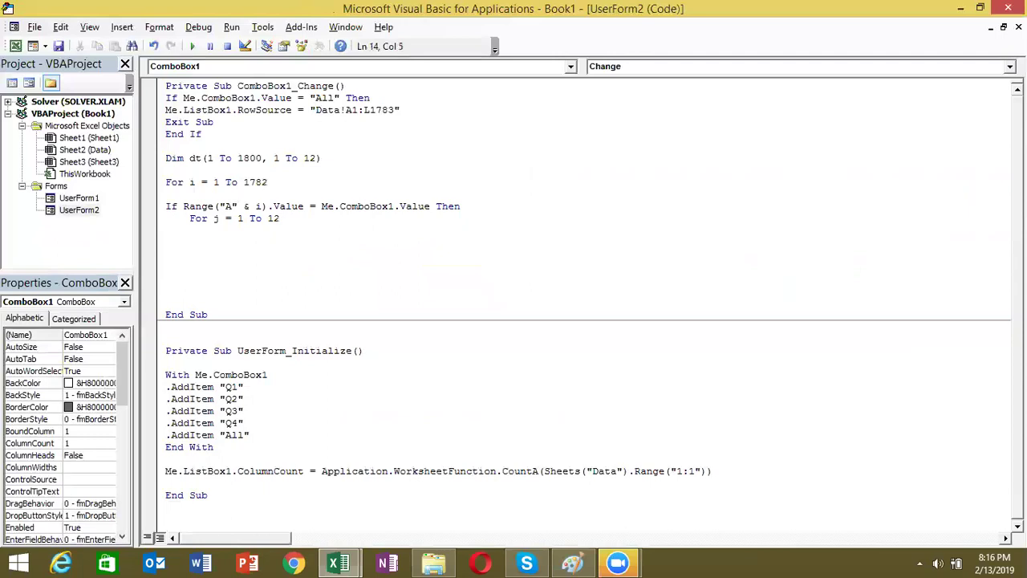
# - Insert r = r + 1 above the inner For j loop
pyautogui.press('Up')
pyautogui.write('dt')
pyautogui.write('(')
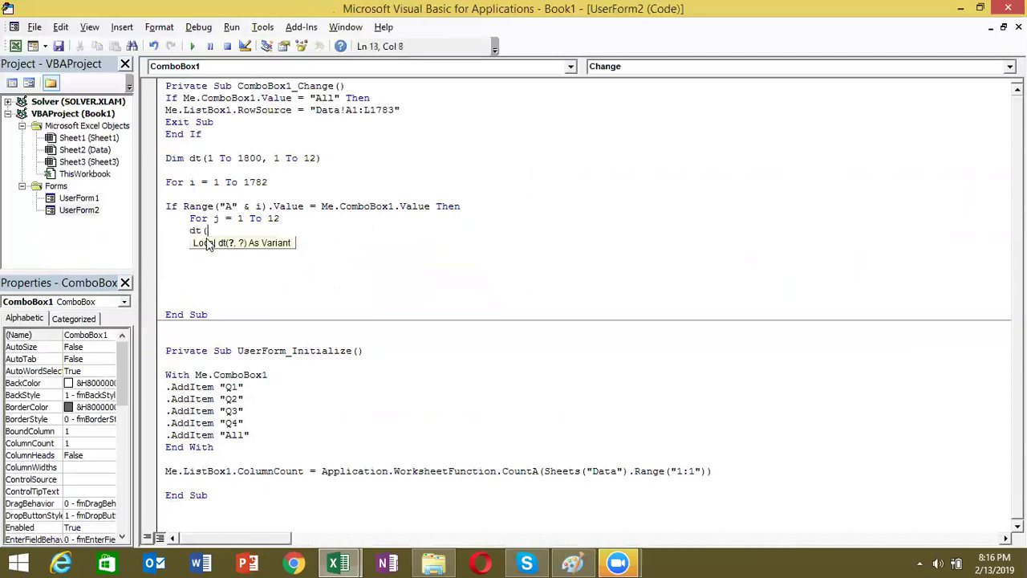
pyautogui.press('BackSpace')
pyautogui.press('BackSpace')
pyautogui.press('BackSpace')
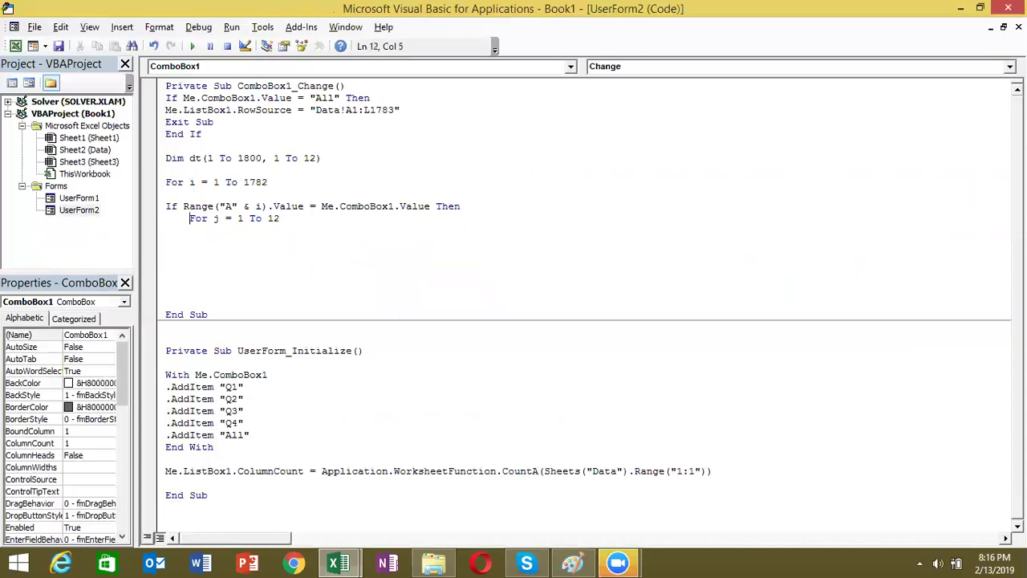
pyautogui.press('Return')
pyautogui.press('Up')
pyautogui.write('r = ')
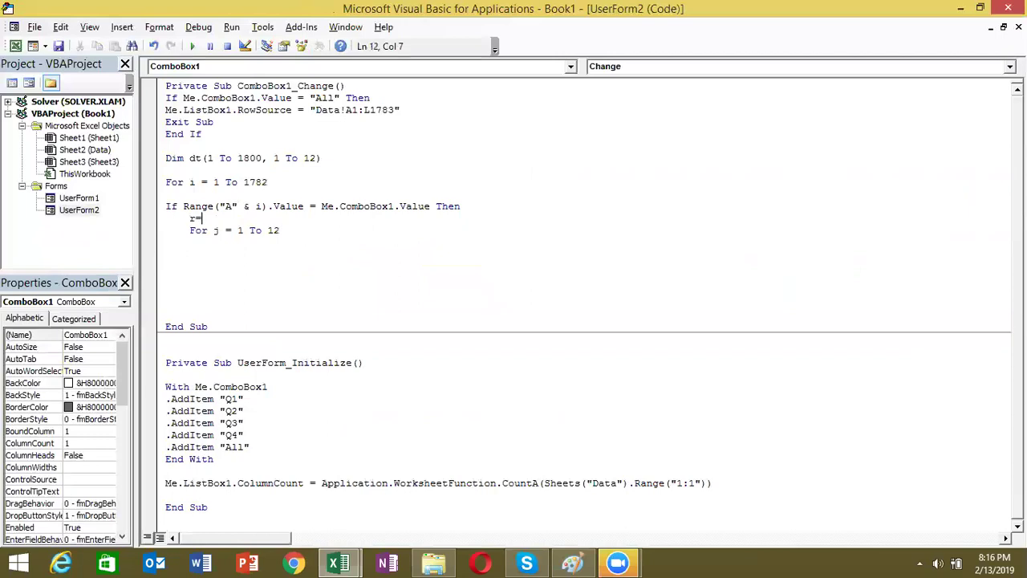
pyautogui.write('r + 1')
# - Inside the For j loop, add dt(r,j) = Sheets("Data").Cells(i,j).Value
pyautogui.click(209, 244)
pyautogui.write('dt(r,j')
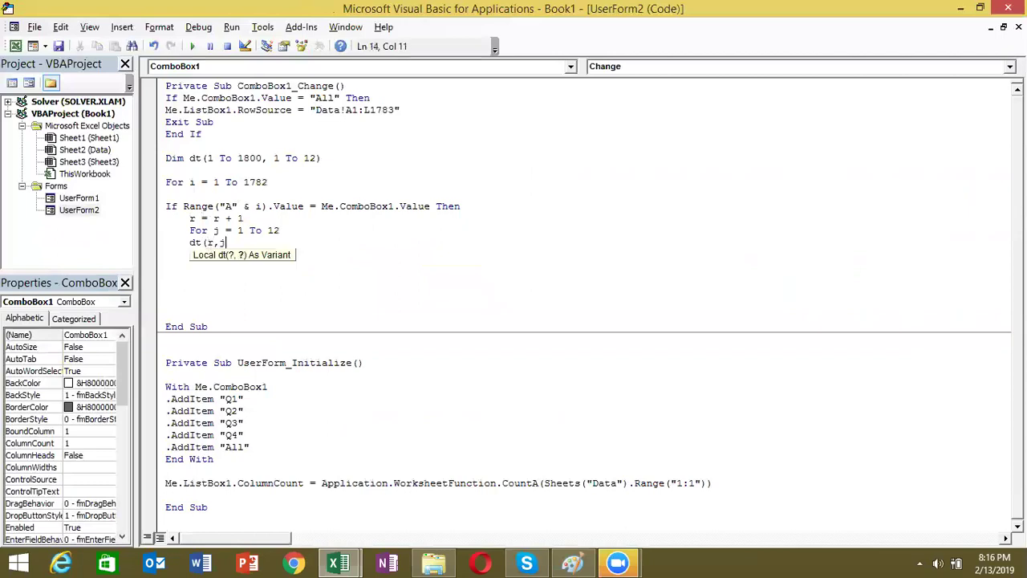
pyautogui.write(')=')
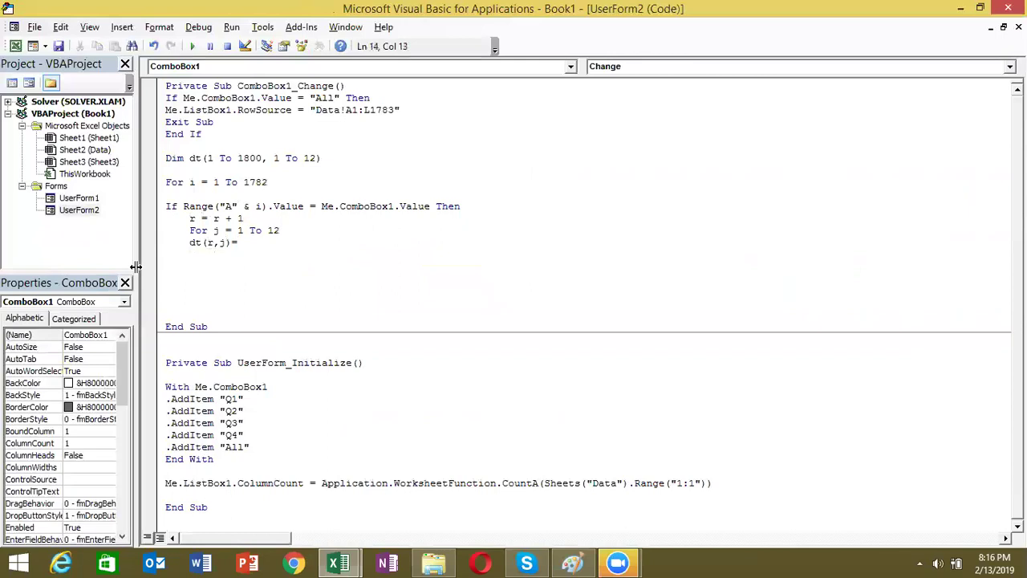
pyautogui.write('cells(i,j).value')
pyautogui.click(236, 244)
pyautogui.write('sheets("')
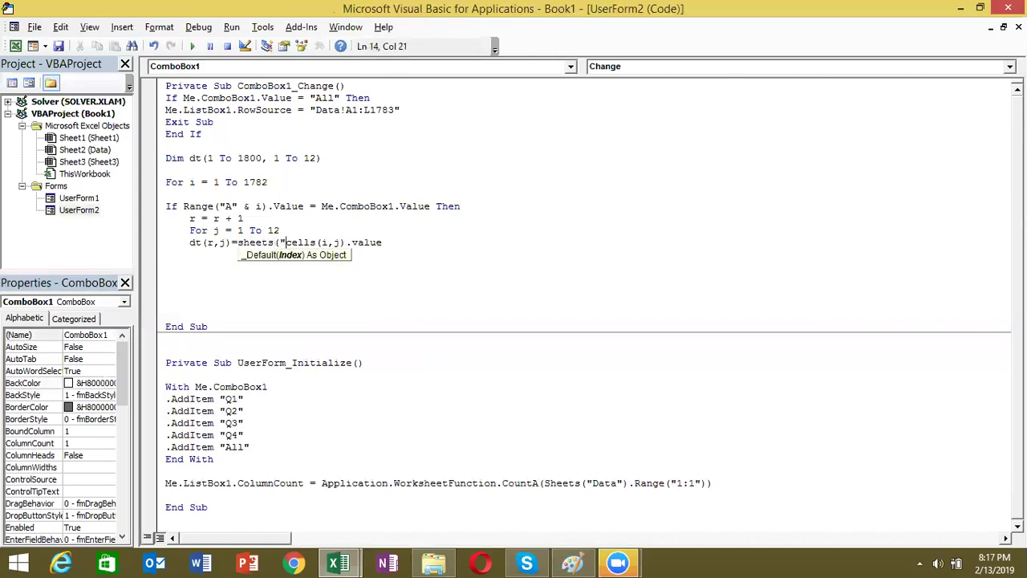
pyautogui.write('Data')
pyautogui.write('").')
# - Qualify the If line's Range with Sheets("Data"). and fix the resulting compile error
pyautogui.click(270, 272)
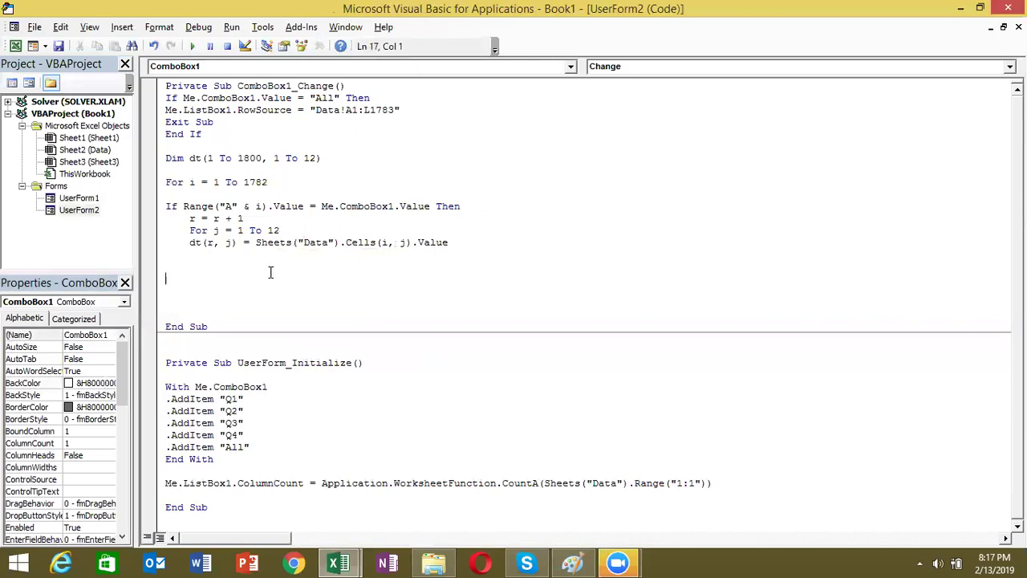
pyautogui.moveTo(255, 242); pyautogui.dragTo(339, 243)
pyautogui.hotkey('ctrl', 'c')
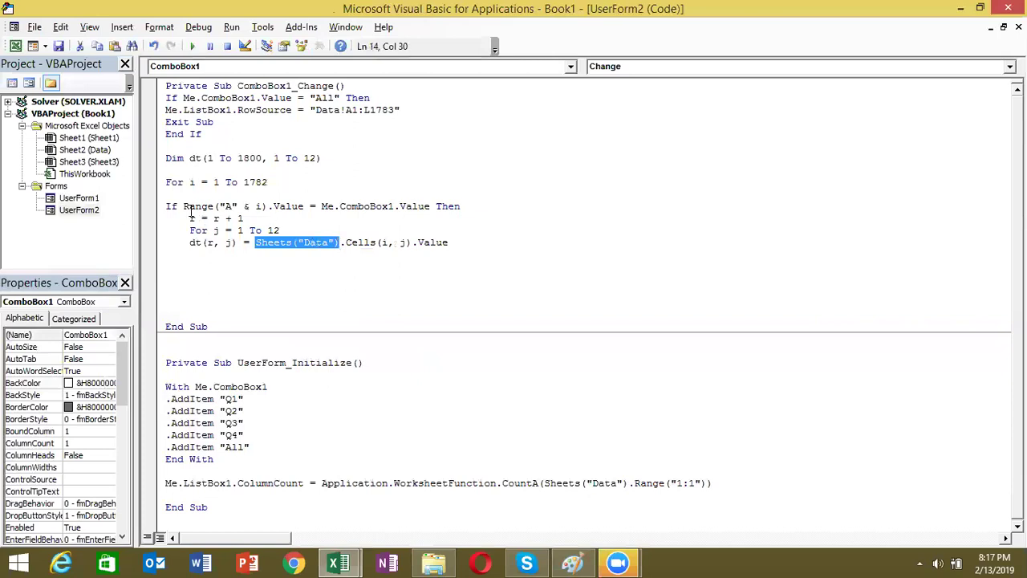
pyautogui.click(184, 207)
pyautogui.hotkey('ctrl', 'v')
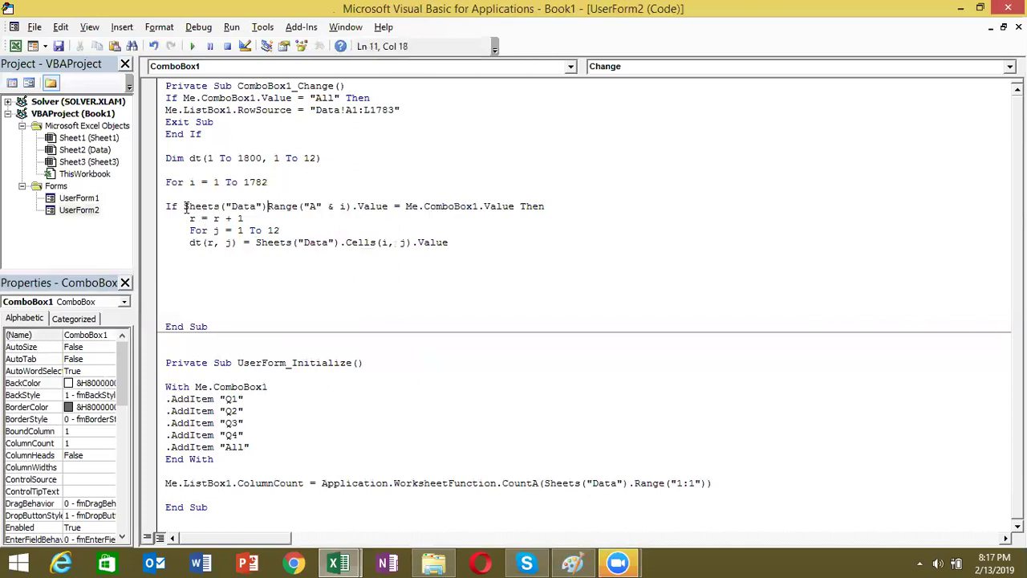
pyautogui.click(201, 252)
pyautogui.press('Return')
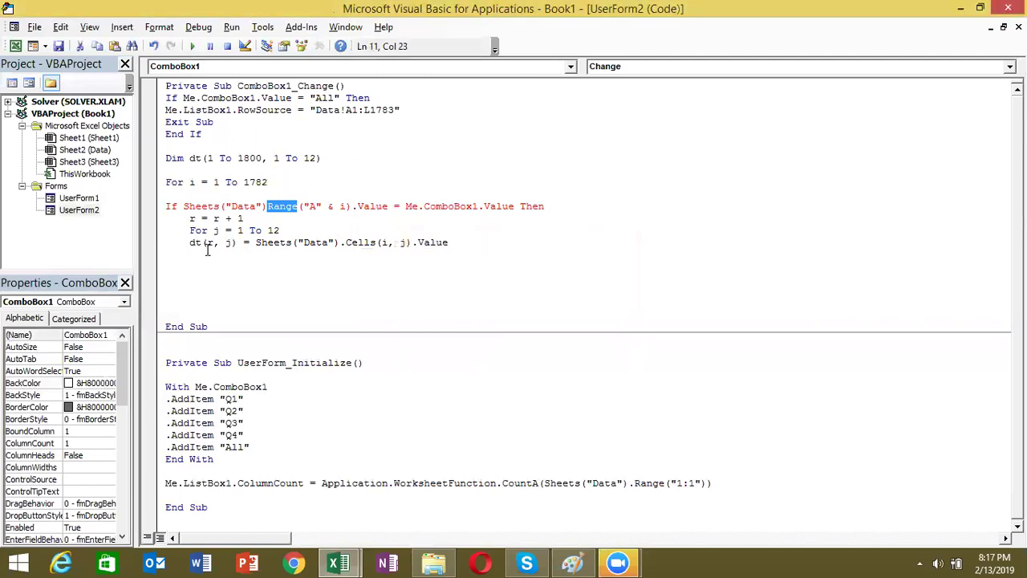
pyautogui.click(268, 206)
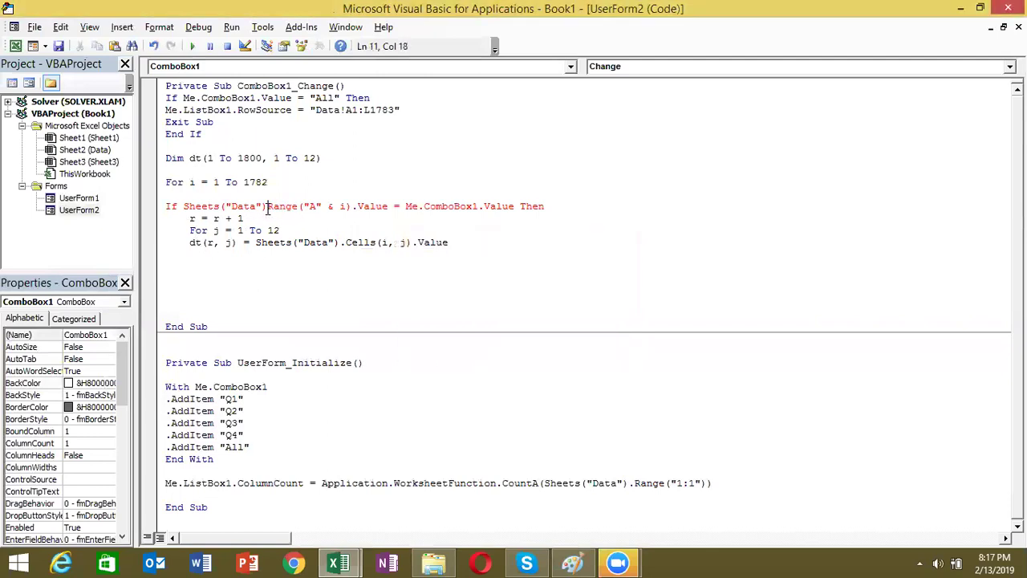
pyautogui.write('.')
# - Close the blocks with Next j, End If and Next i
pyautogui.click(246, 255)
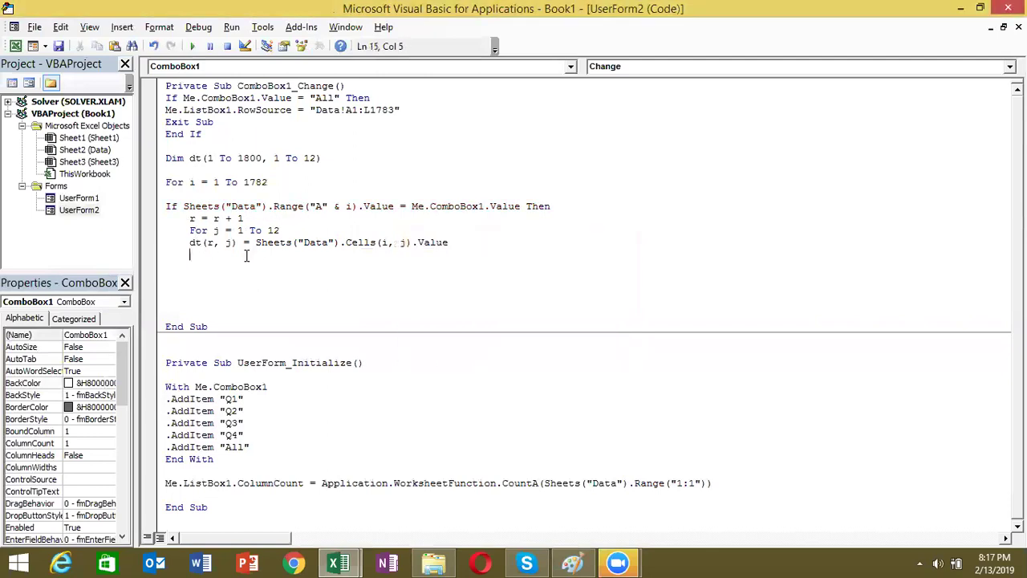
pyautogui.write('e')
pyautogui.press('BackSpace')
pyautogui.write('next j')
pyautogui.press('Return')
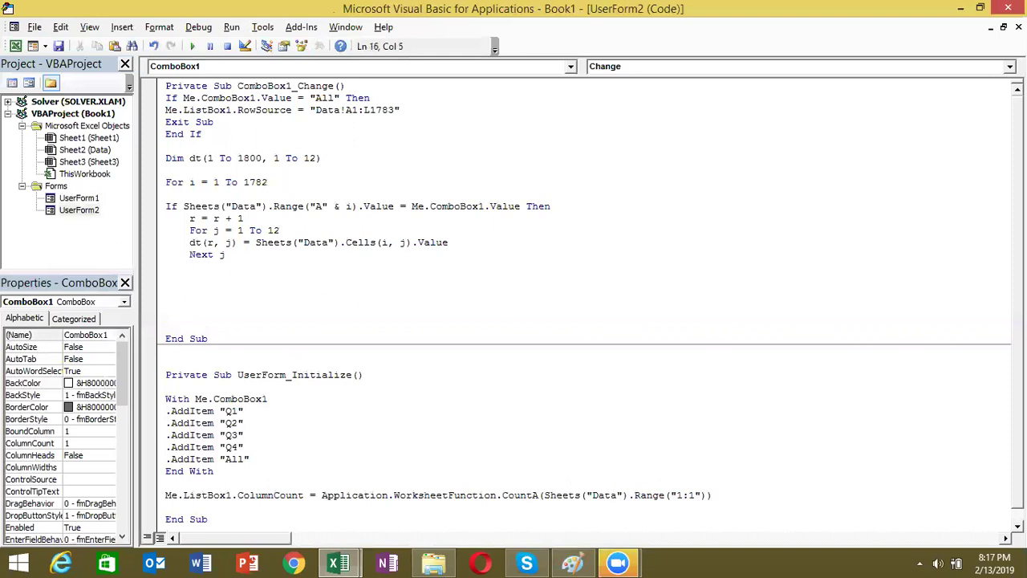
pyautogui.write('end')
pyautogui.write('If')
pyautogui.press('Return')
pyautogui.press('BackSpace')
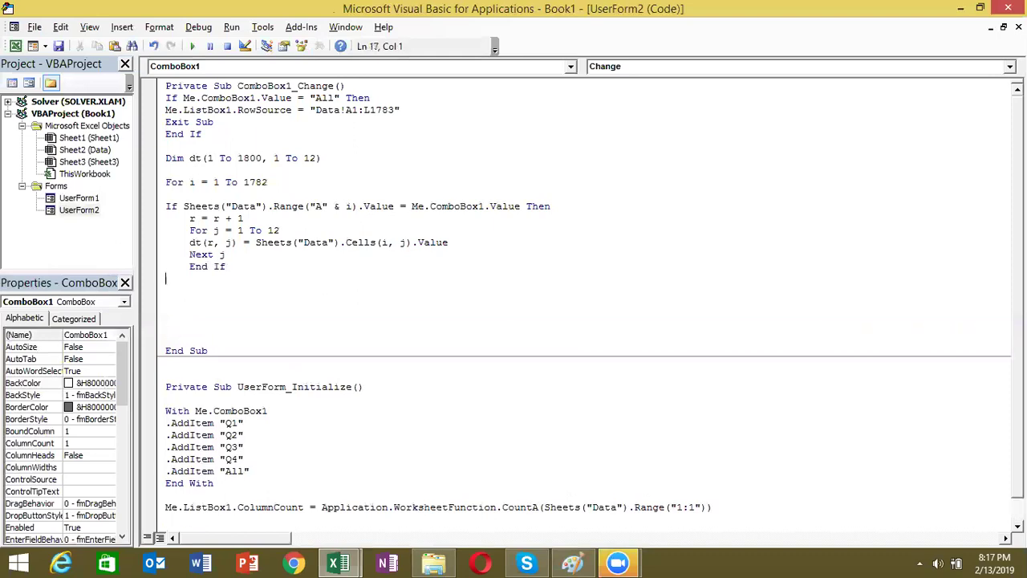
pyautogui.write('next ')
pyautogui.write('i')
pyautogui.press('Return')
pyautogui.press('Return')
# - Compare the Data sheet's column A quarter values with the If condition and the dt array declaration
pyautogui.hotkey('alt', 'F11')
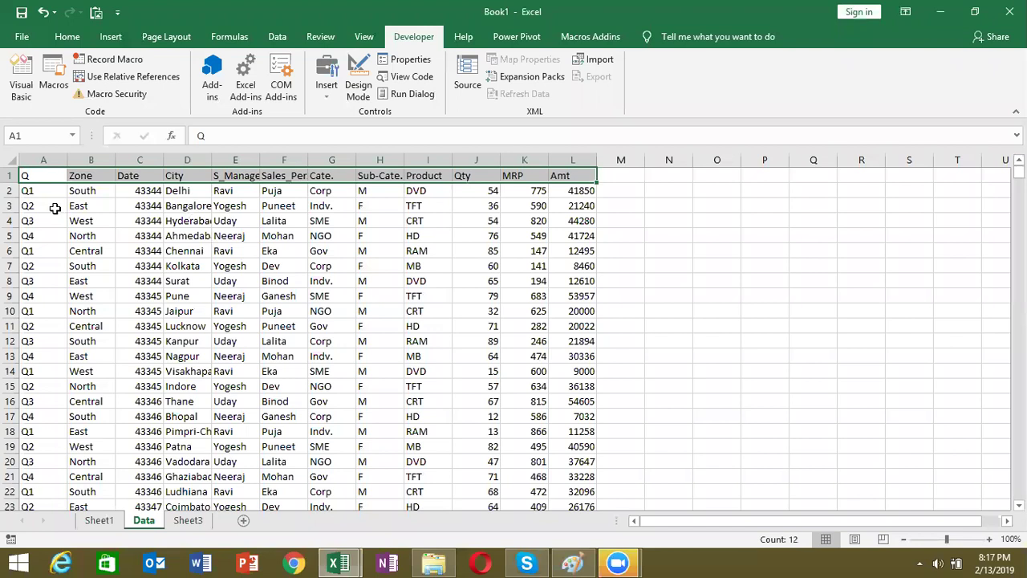
pyautogui.hotkey('alt', 'F11')
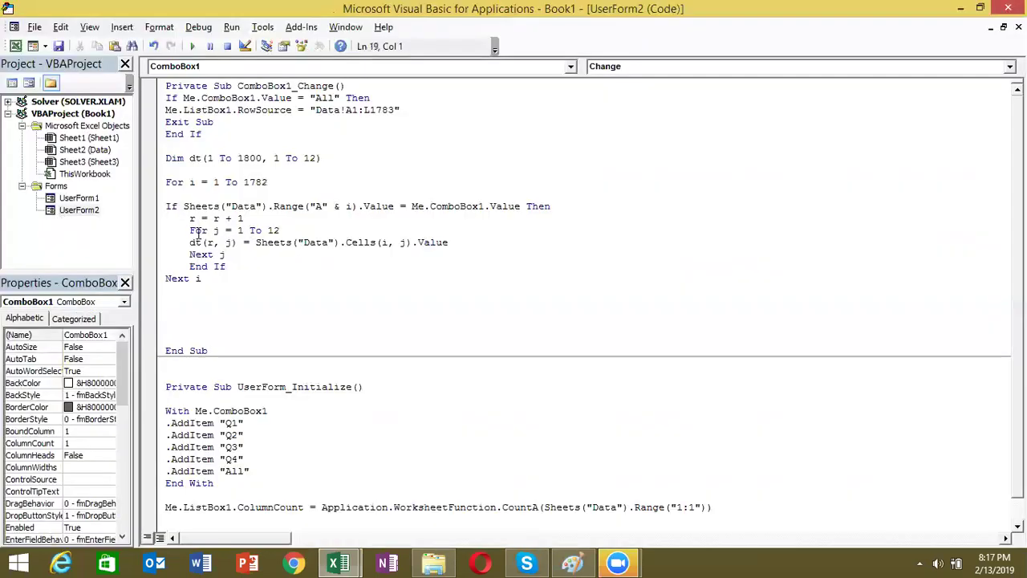
pyautogui.click(195, 206)
pyautogui.press('alt')
pyautogui.hotkey('alt', 'Tab')
pyautogui.click(29, 190)
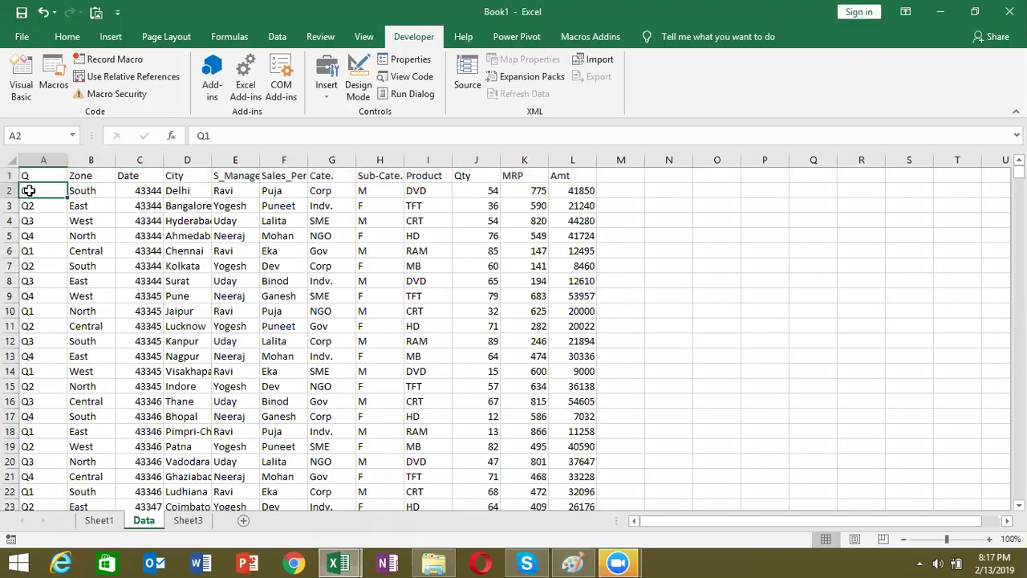
pyautogui.hscroll(1, 29, 190)
pyautogui.hotkey('alt', 'Tab')
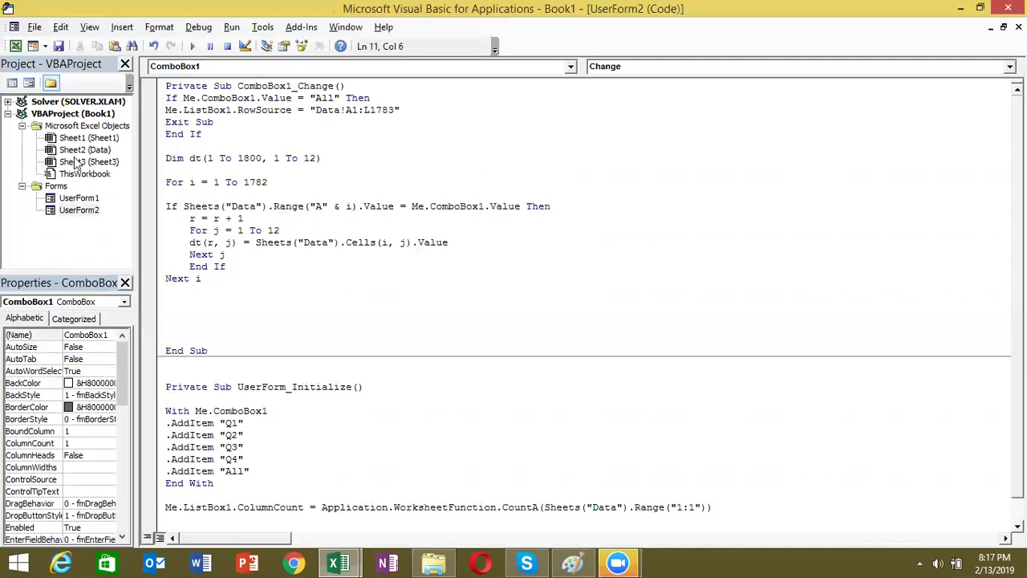
pyautogui.moveTo(169, 158); pyautogui.dragTo(391, 160)
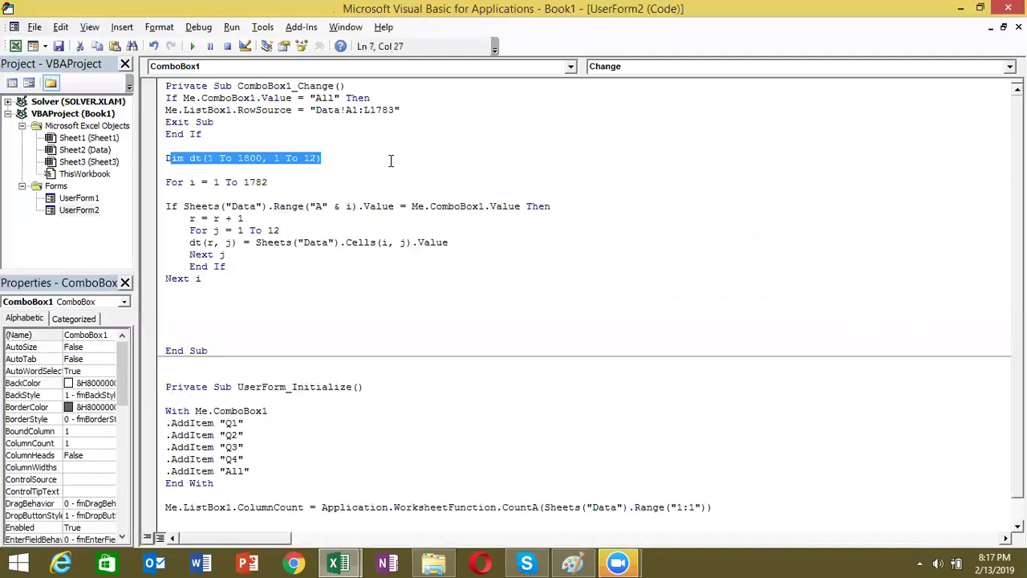
pyautogui.doubleClick(195, 242)
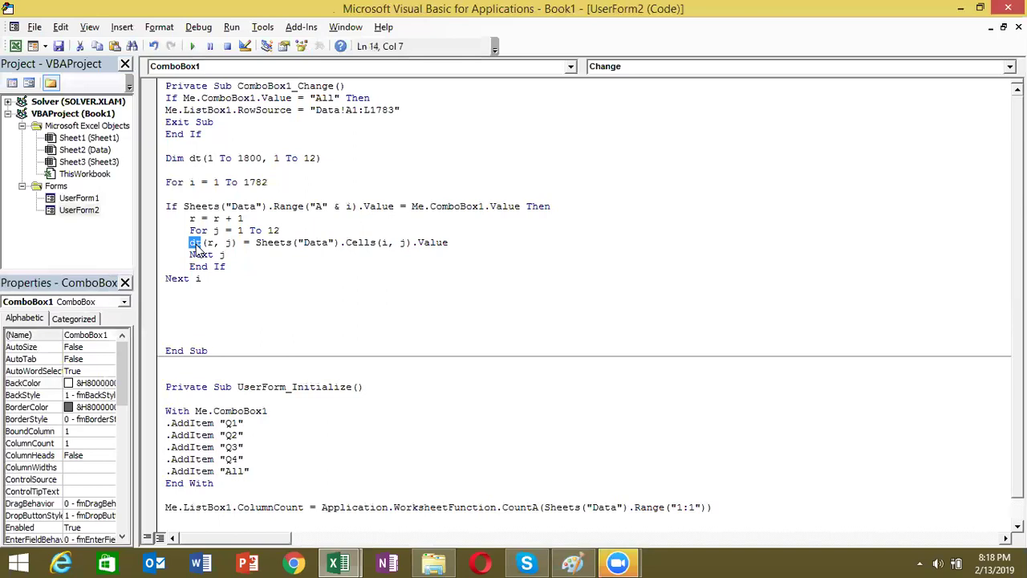
# - After Next i, add Me.ListBox1.Clear and Me.ListBox1.List dt
pyautogui.click(177, 294)
pyautogui.press('Return')
pyautogui.write('me')
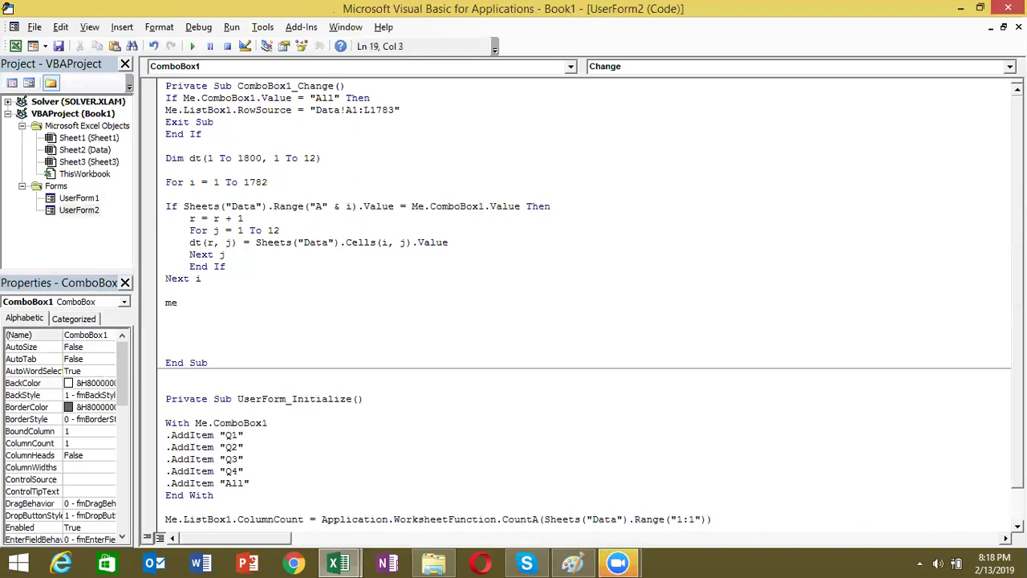
pyautogui.write('.li')
pyautogui.press('Tab')
pyautogui.write('.')
pyautogui.write('cl')
pyautogui.press('Return')
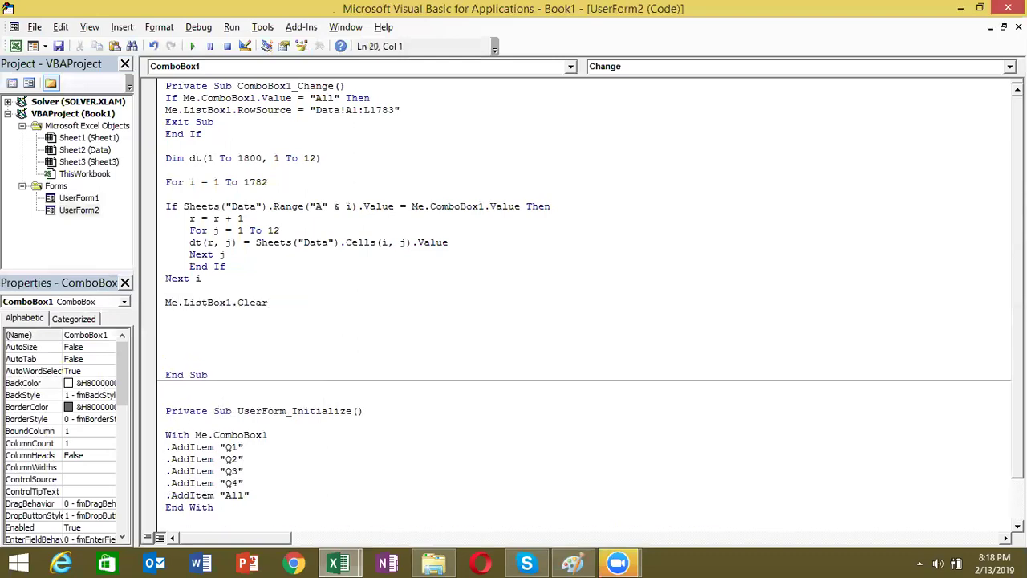
pyautogui.write('me.li')
pyautogui.press('Tab')
pyautogui.write('.')
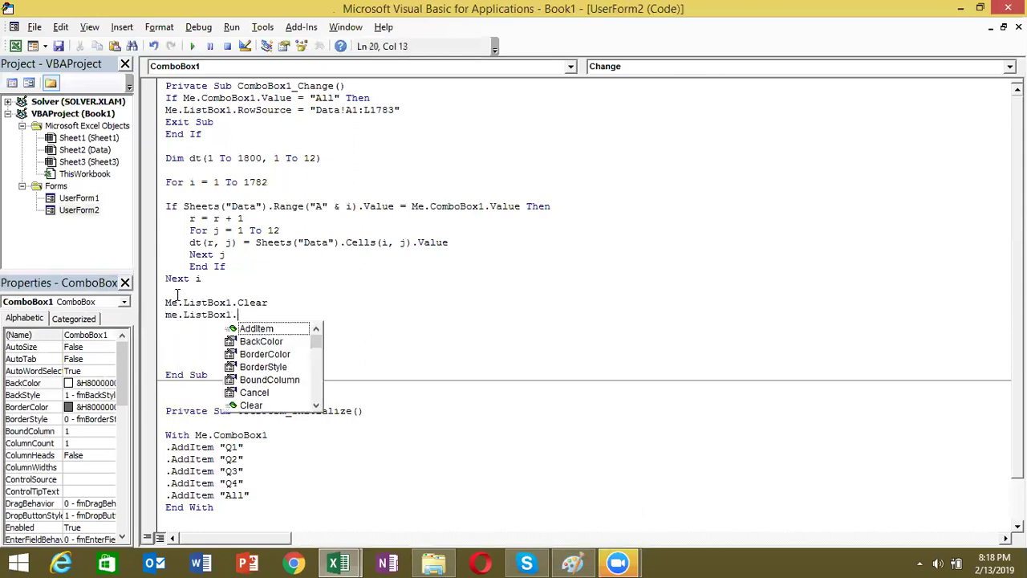
pyautogui.write('lis ')
pyautogui.write('dt')
pyautogui.press('Return')
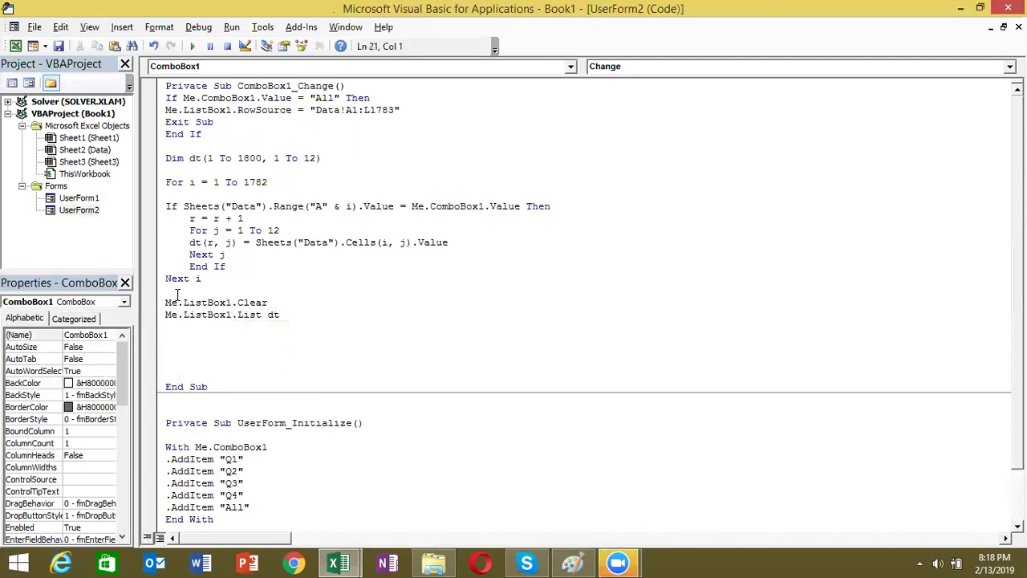
pyautogui.click(225, 218)
# - Run the form with Q1, then fix the compile error by changing the line to Me.ListBox1.List = dt
pyautogui.click(192, 46)
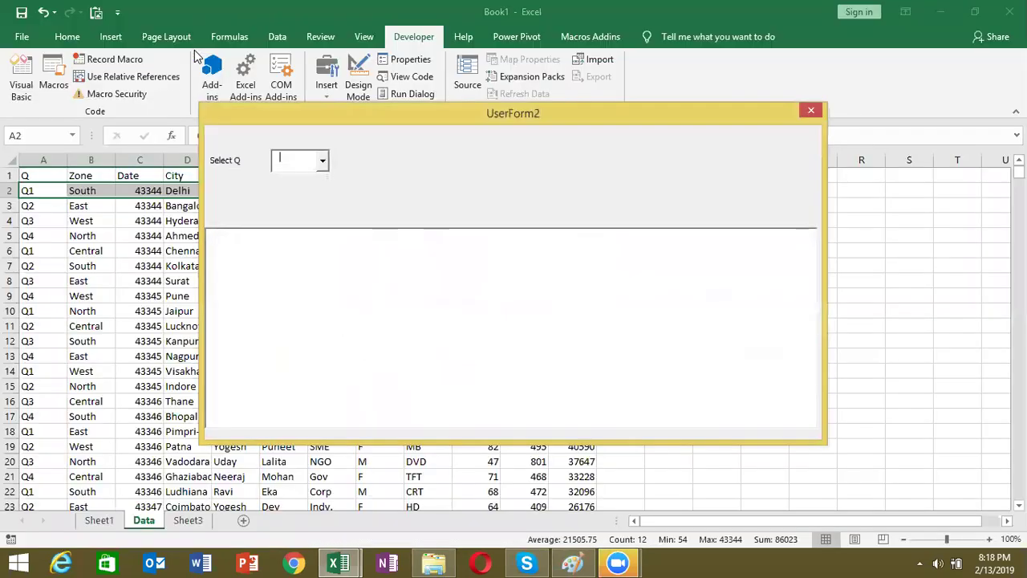
pyautogui.click(324, 161)
pyautogui.click(310, 179)
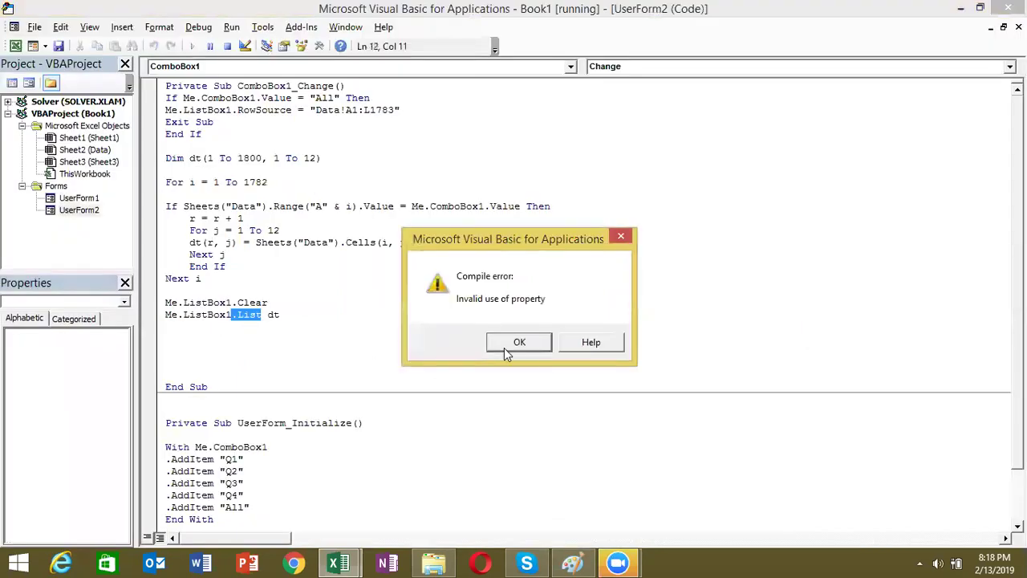
pyautogui.click(504, 348)
pyautogui.click(301, 335)
pyautogui.write('=')
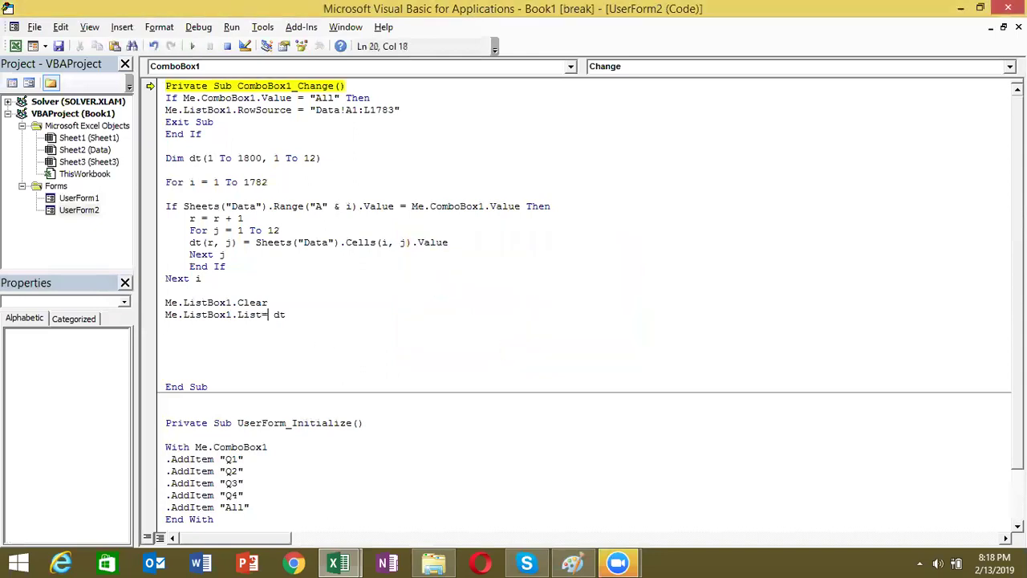
pyautogui.click(260, 340)
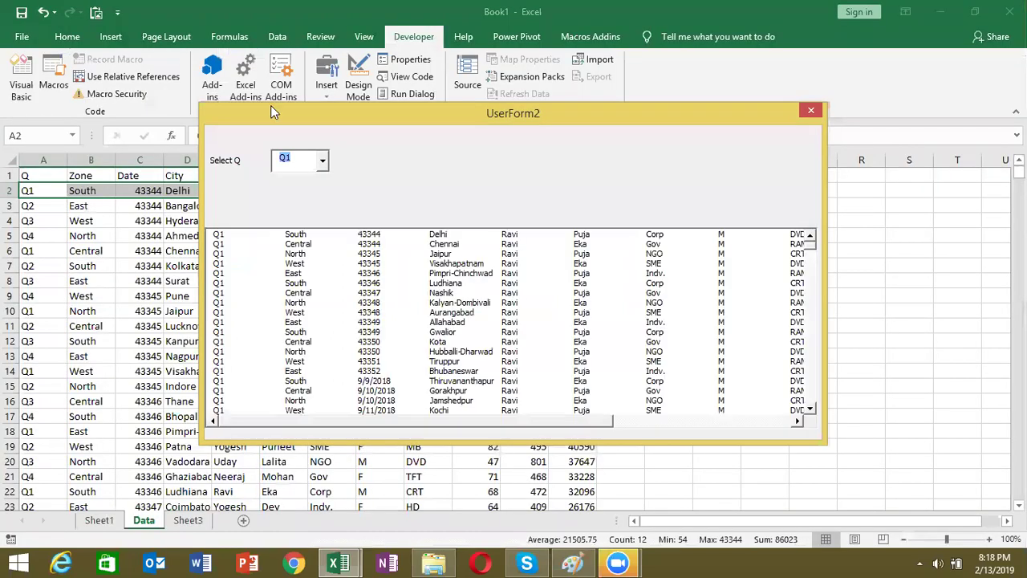
# - Test Q2, Q3, Q4 and All in the form, then reselect a single quarter, triggering a run-time error
pyautogui.click(323, 163)
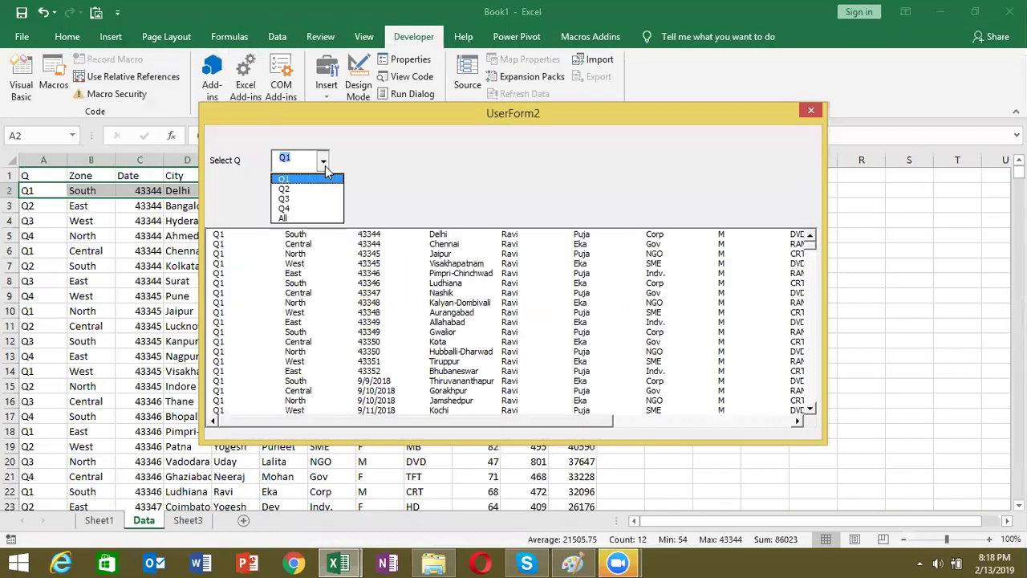
pyautogui.click(314, 184)
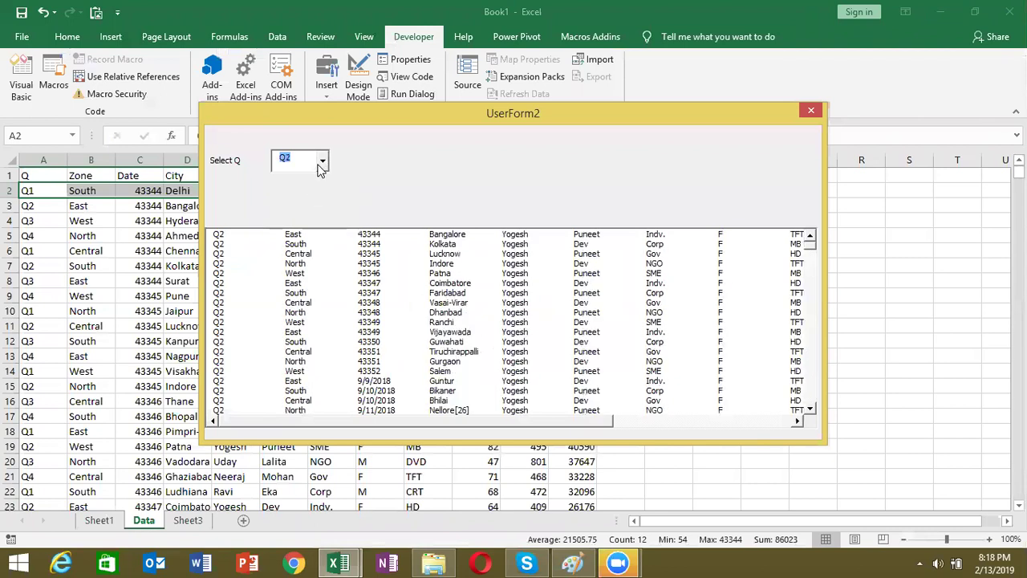
pyautogui.click(322, 161)
pyautogui.click(314, 198)
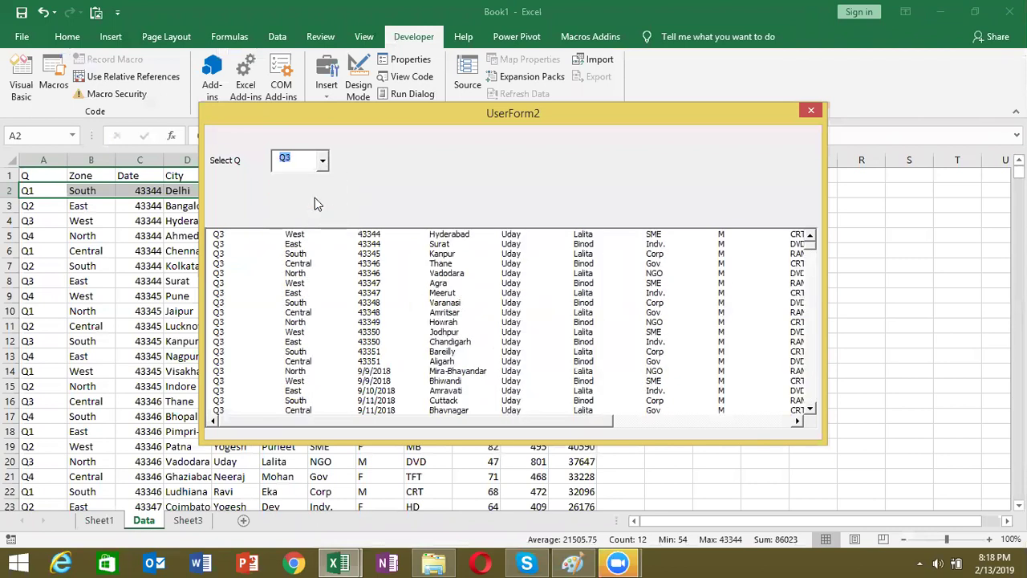
pyautogui.click(322, 161)
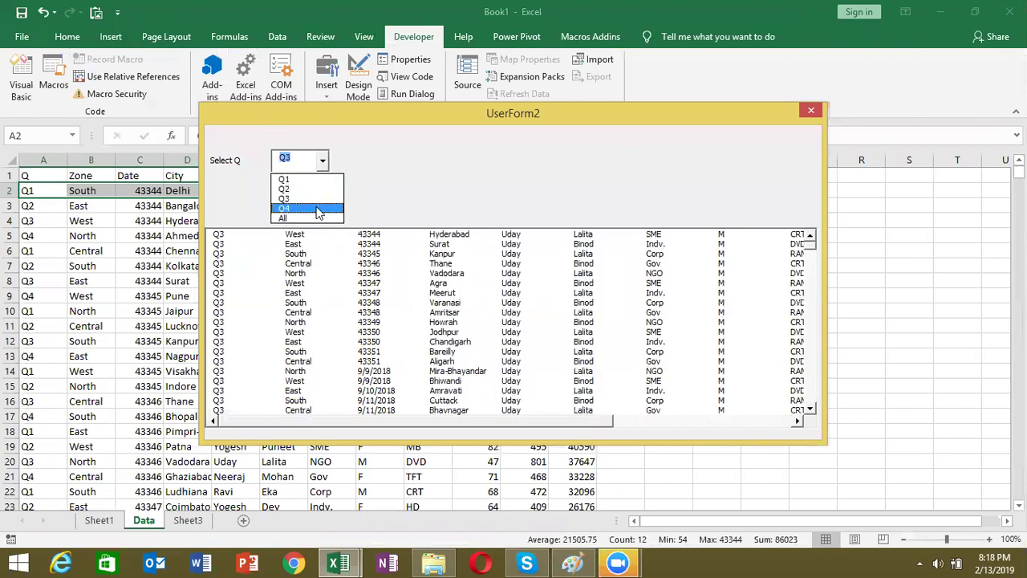
pyautogui.click(319, 210)
pyautogui.click(321, 161)
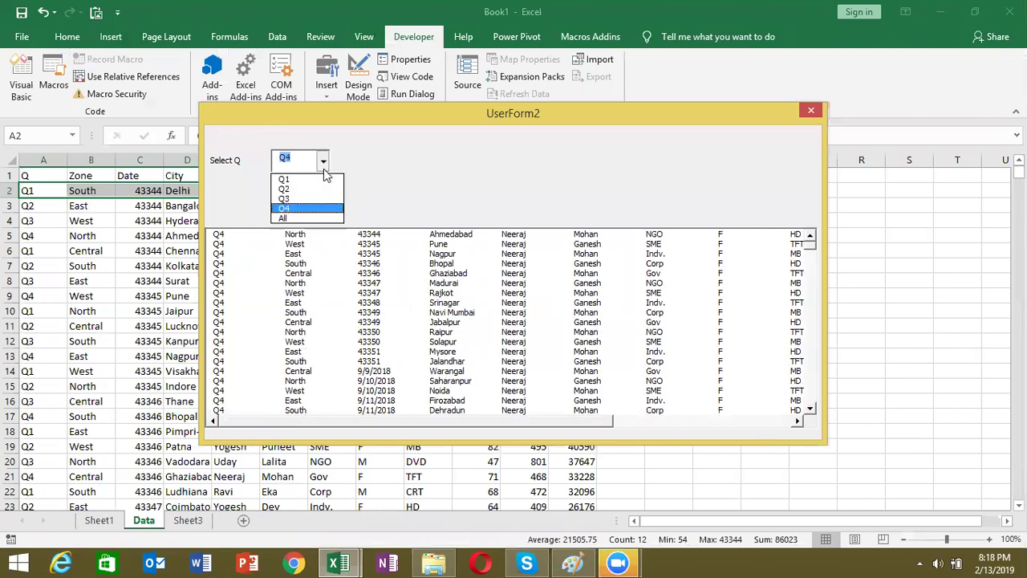
pyautogui.click(314, 217)
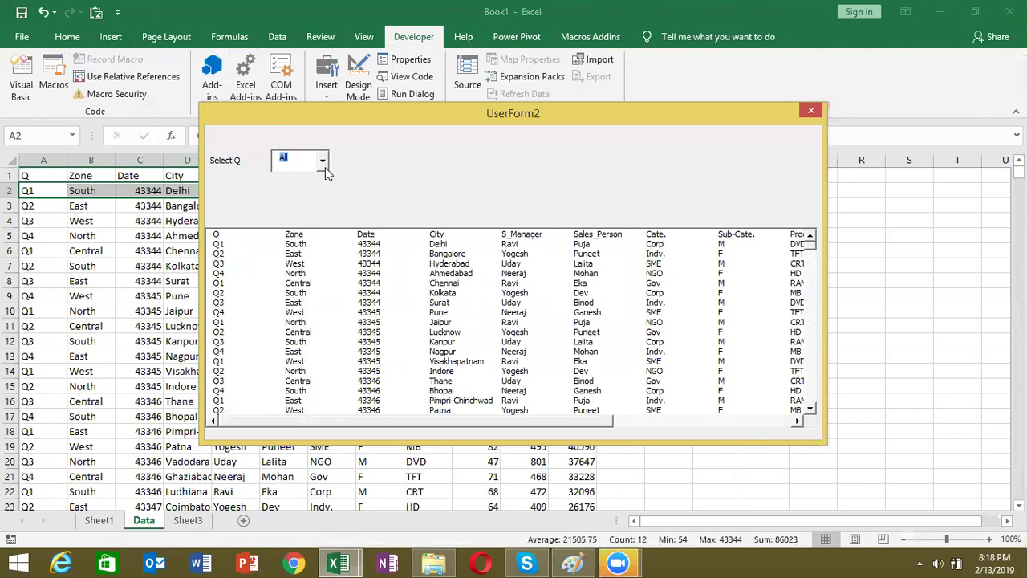
pyautogui.click(321, 160)
pyautogui.click(319, 186)
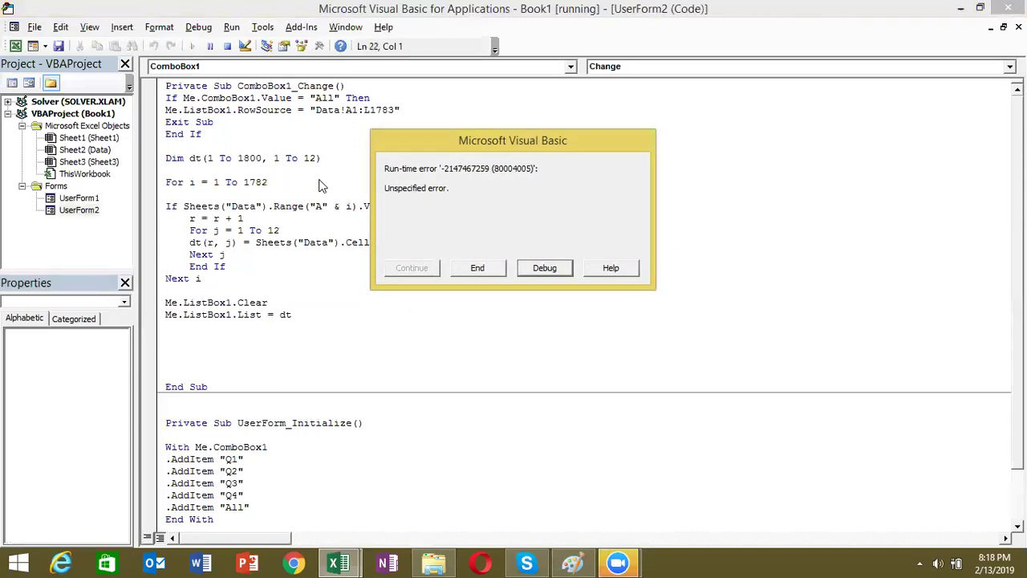
# - End the failed run, check ListBox1's RowSource property, and return to UserForm2's code
pyautogui.click(474, 276)
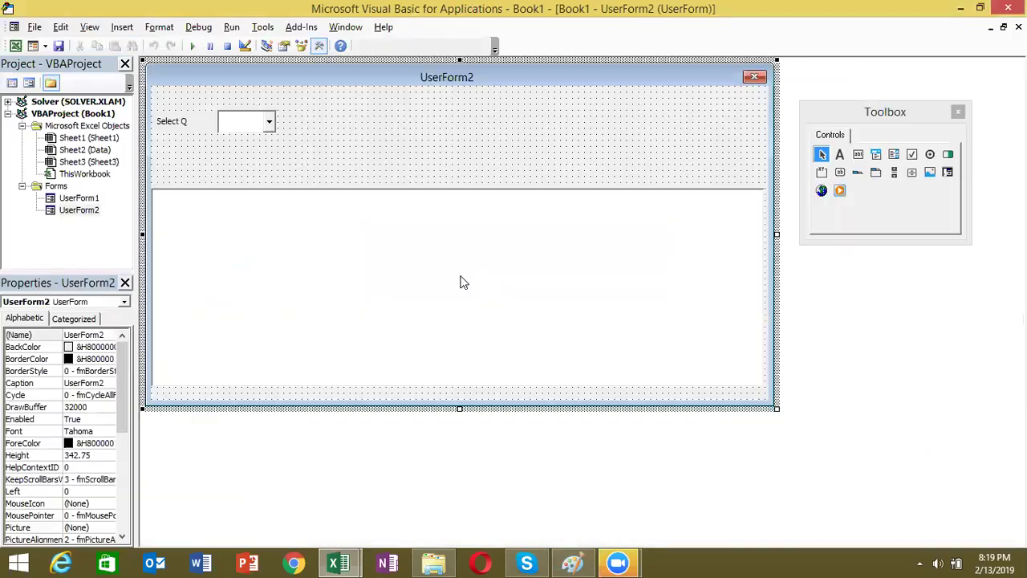
pyautogui.click(69, 210)
pyautogui.click(177, 322)
pyautogui.moveTo(123, 372); pyautogui.dragTo(115, 465)
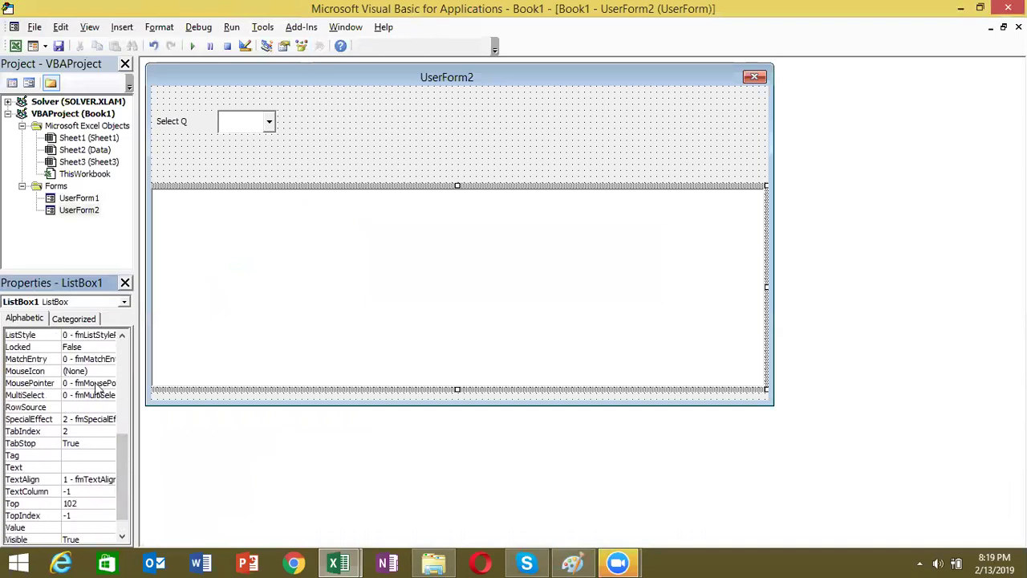
pyautogui.doubleClick(320, 155)
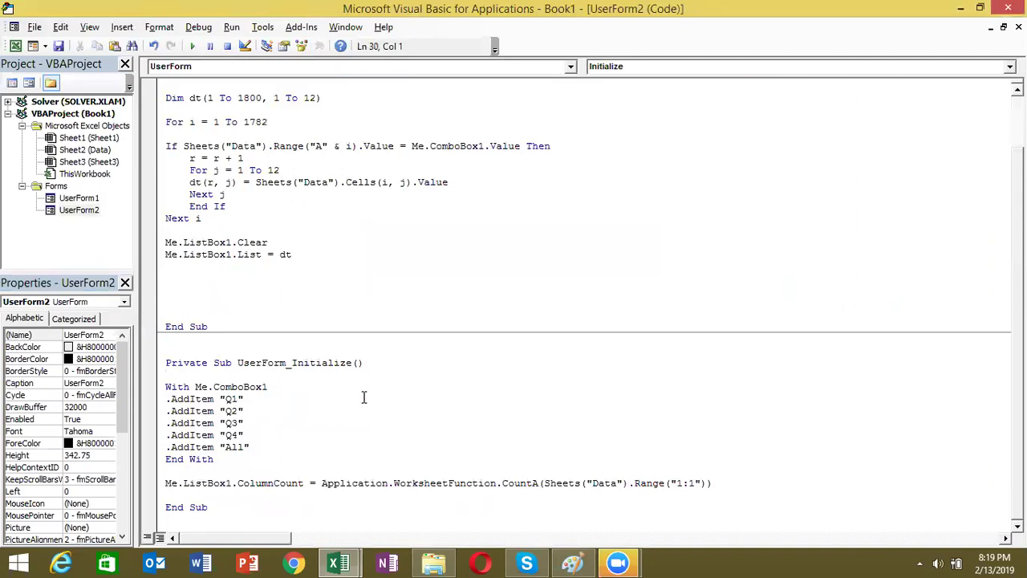
# - Add Me.ListBox1.RowSource = "" on a new line after End If in ComboBox1_Change
pyautogui.click(345, 315)
pyautogui.scroll(2, 577, 305)
pyautogui.click(198, 149)
pyautogui.press('Return')
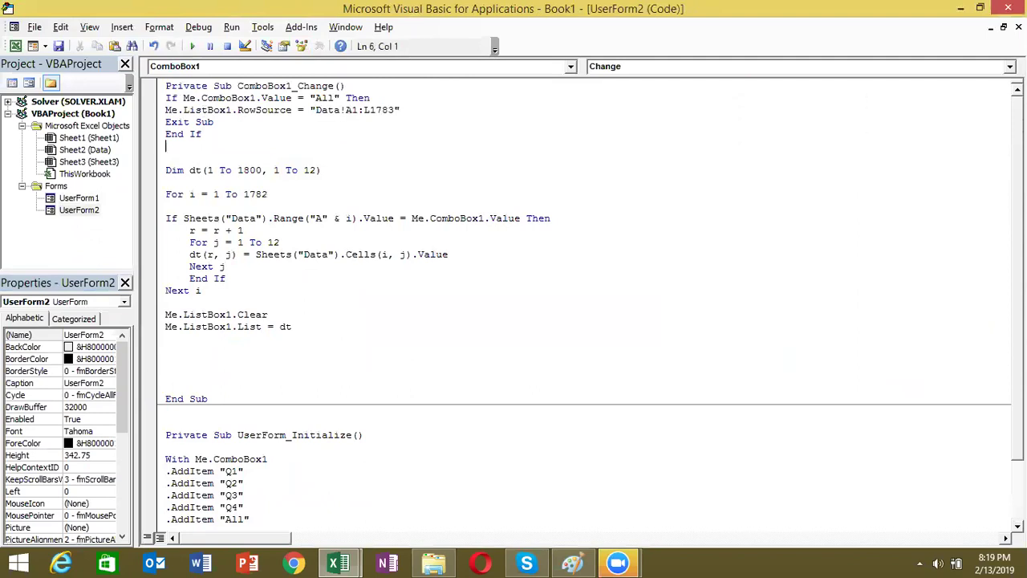
pyautogui.write('me')
pyautogui.write('.li')
pyautogui.press('Tab')
pyautogui.write('.r')
pyautogui.press('BackSpace')
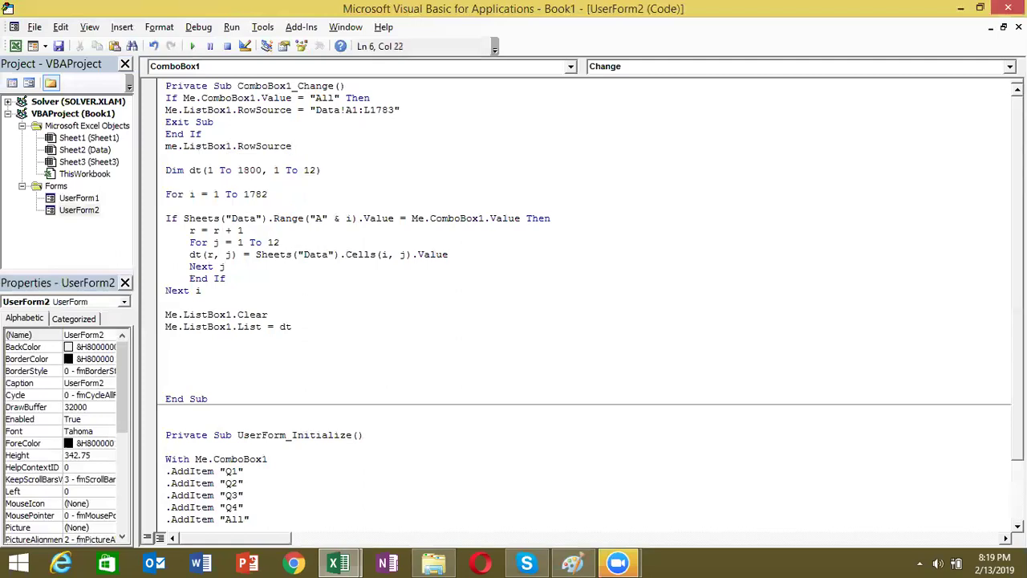
pyautogui.write('= ""')
pyautogui.click(202, 202)
# - Rerun the form, choosing All and then Q1 in the quarter combo box
pyautogui.click(192, 45)
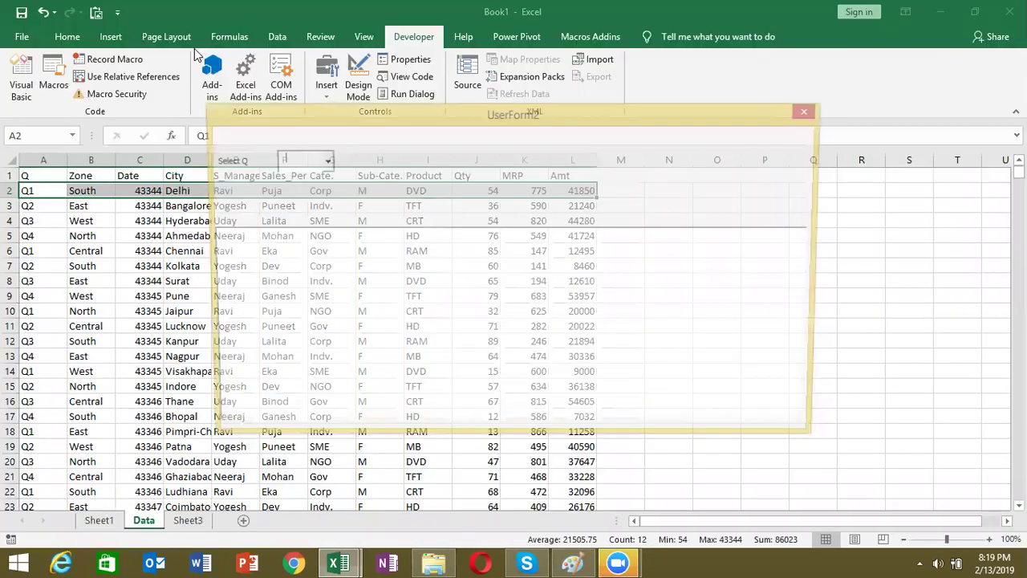
pyautogui.click(322, 162)
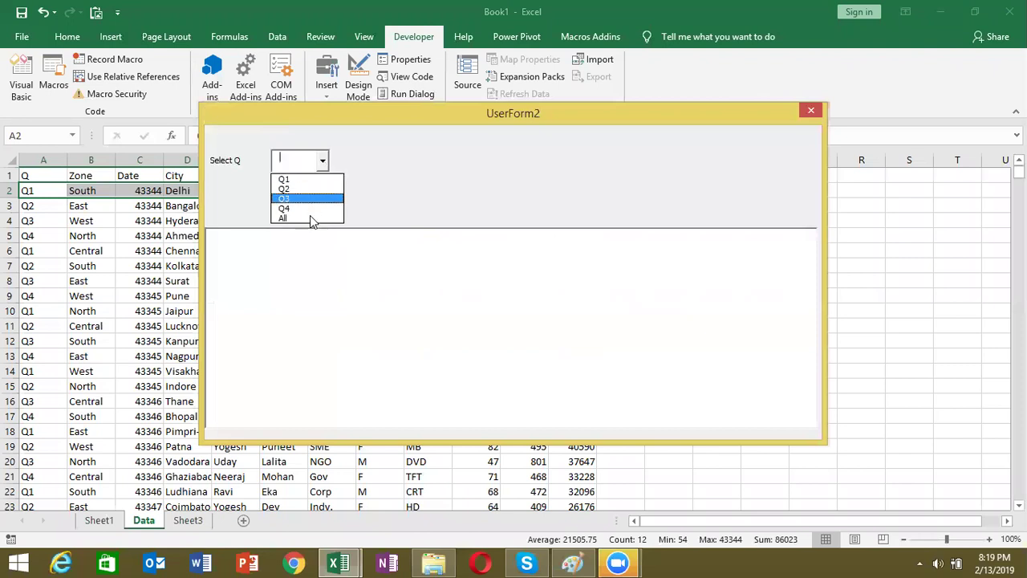
pyautogui.click(310, 220)
pyautogui.click(322, 161)
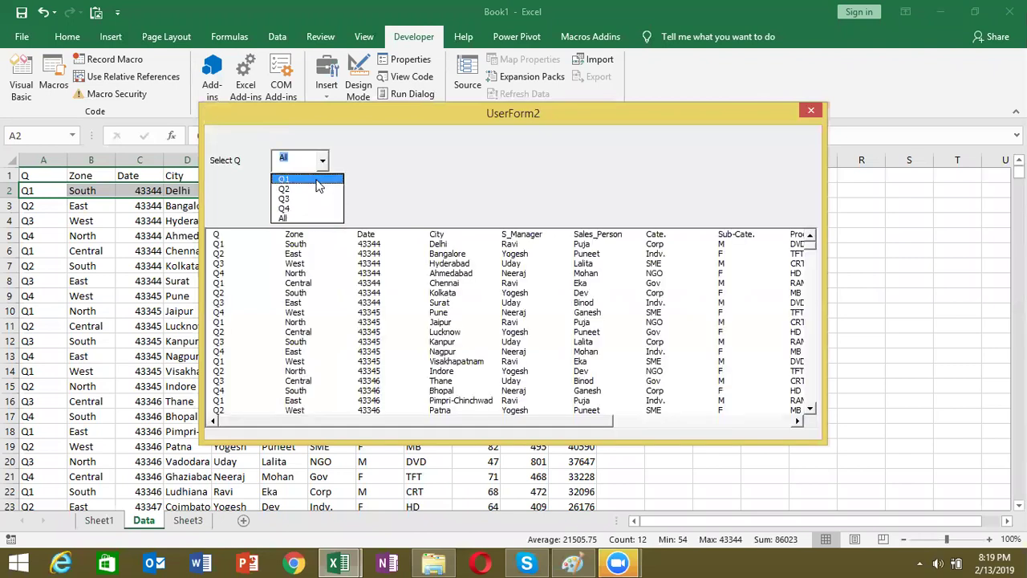
pyautogui.click(318, 182)
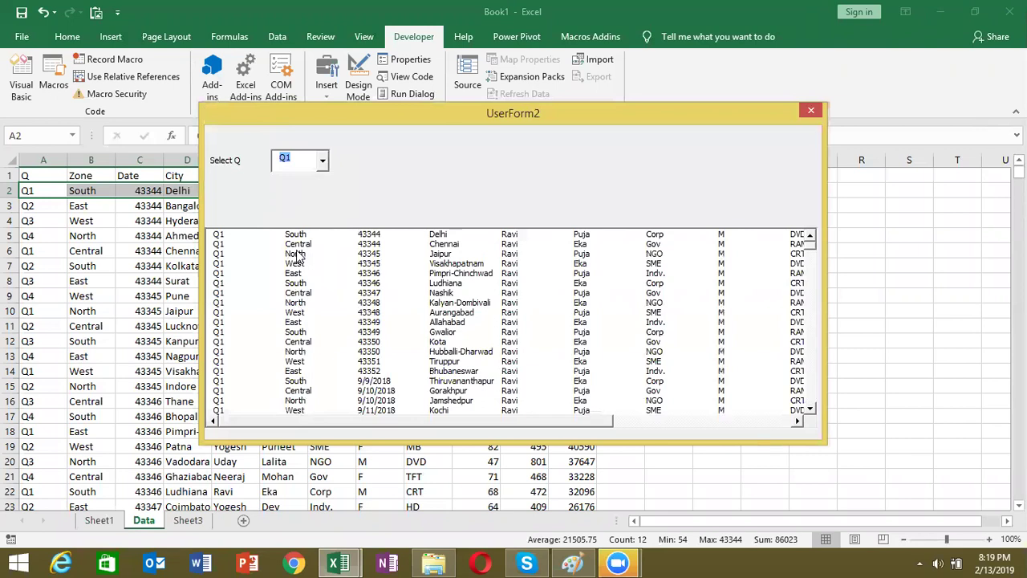
# - Select the Visakhapatnam, Pimpri-Chinchwad and Nashik rows in the list, then close the form
pyautogui.click(297, 264)
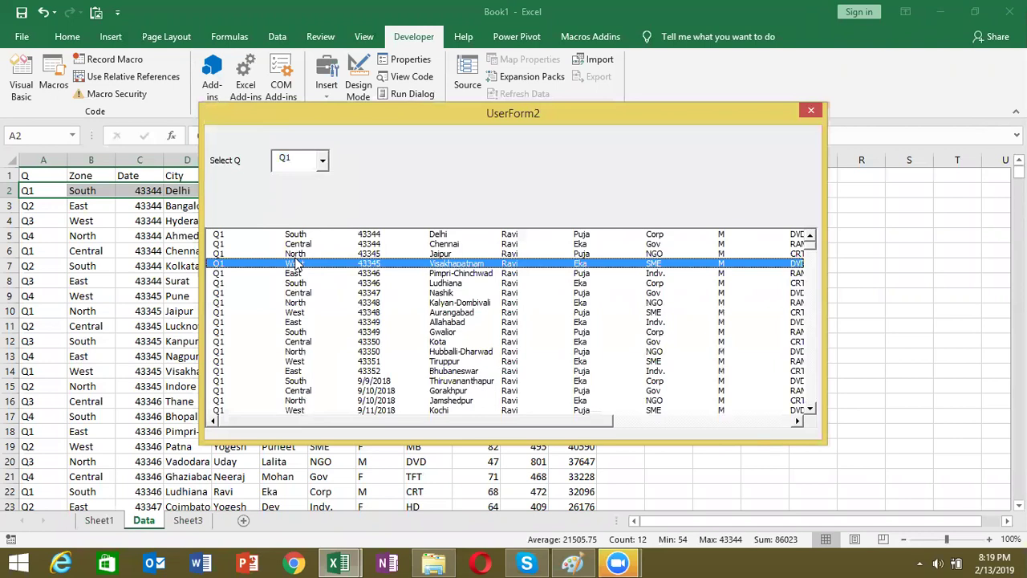
pyautogui.click(297, 273)
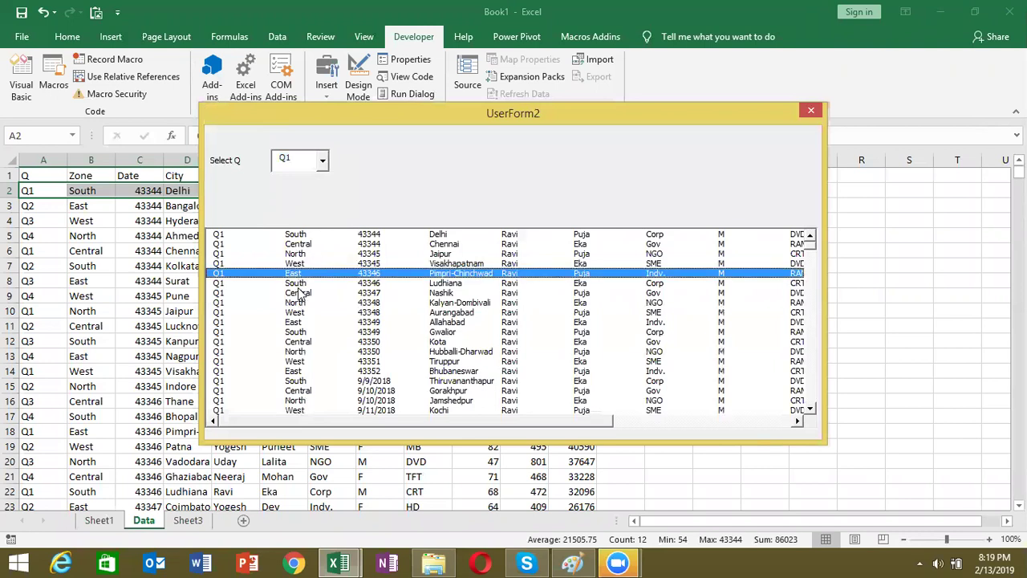
pyautogui.click(299, 293)
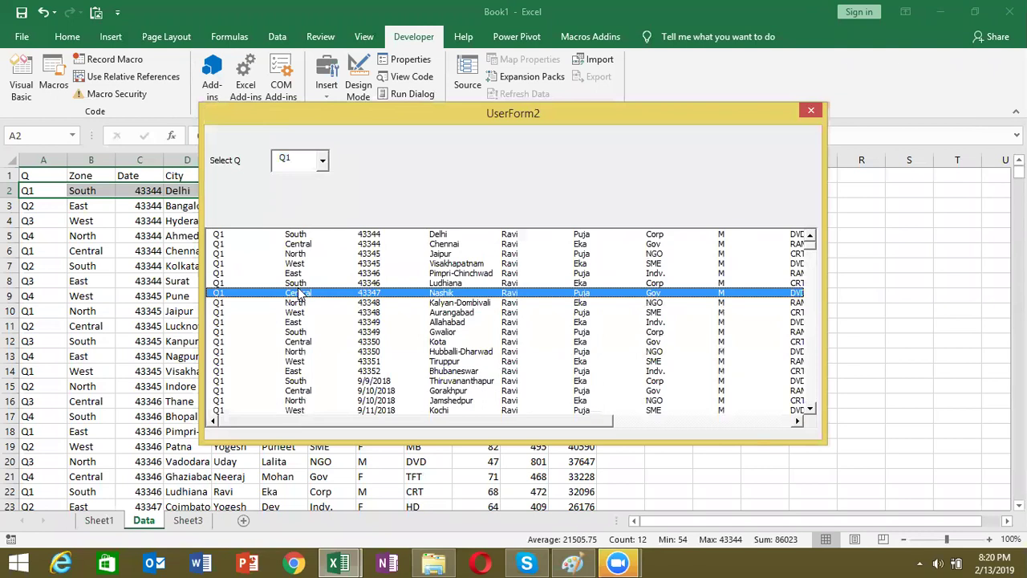
pyautogui.click(811, 111)
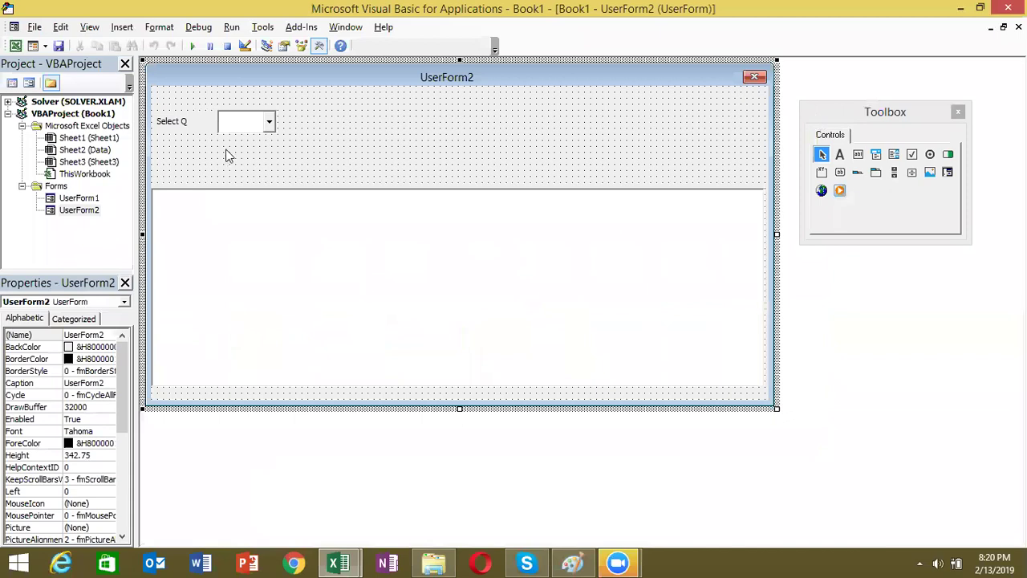
# - Inspect ListBox1 and then ComboBox1 in the UserForm2 designer
pyautogui.click(222, 226)
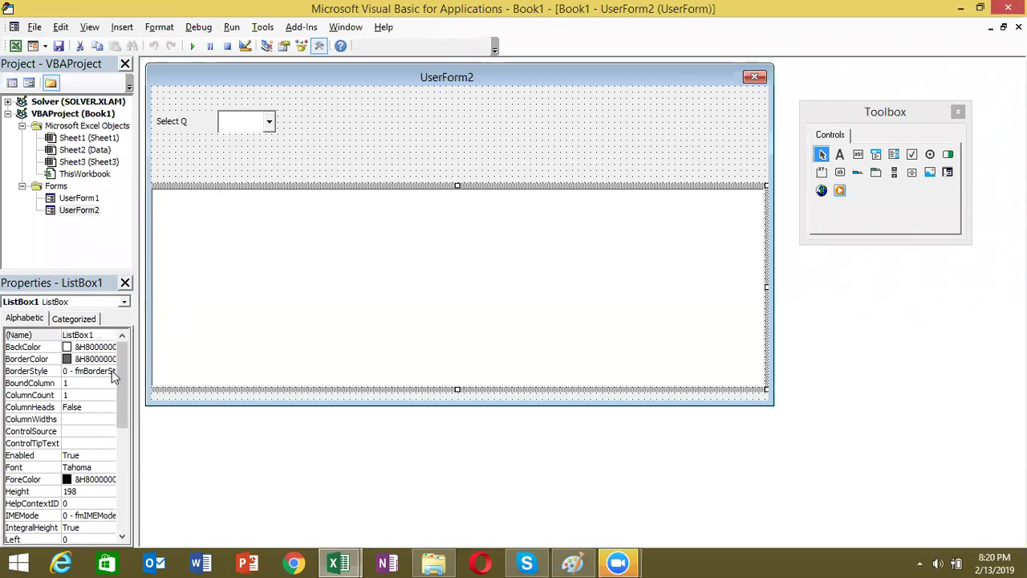
pyautogui.moveTo(120, 364); pyautogui.dragTo(124, 391)
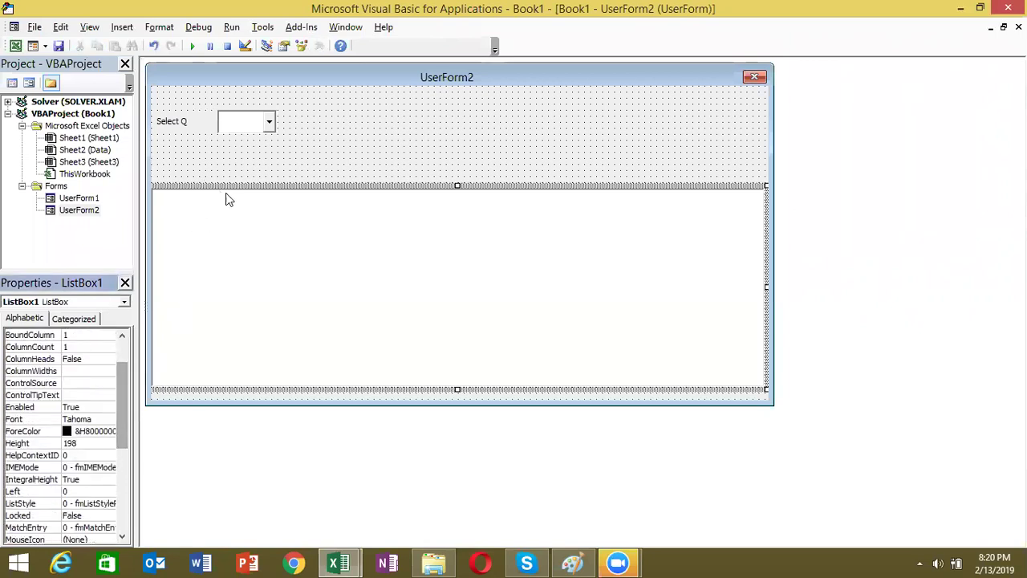
pyautogui.click(247, 129)
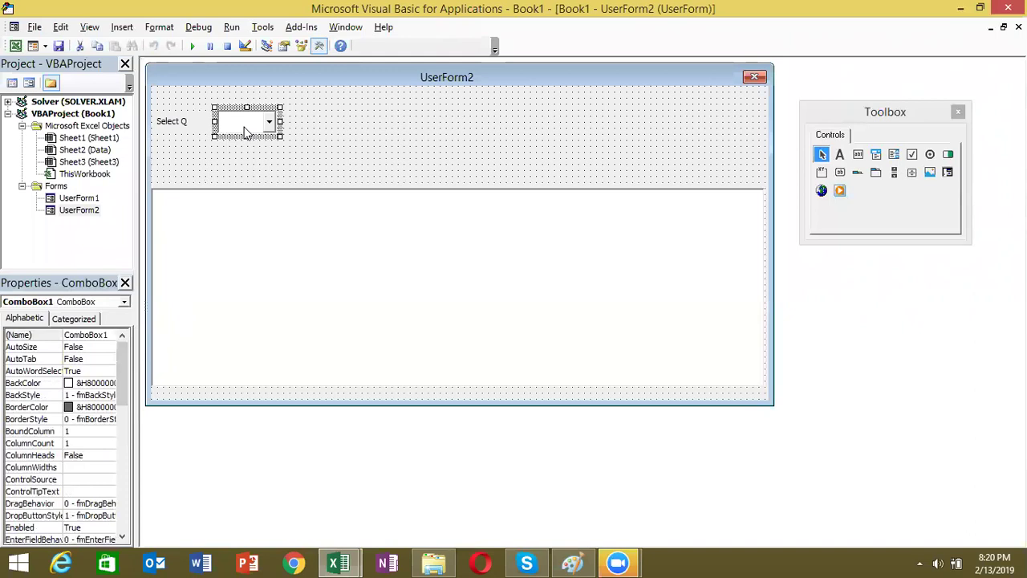
# - Run UserForm2 once more, close it, and open its code at UserForm_Initialize
pyautogui.click(196, 46)
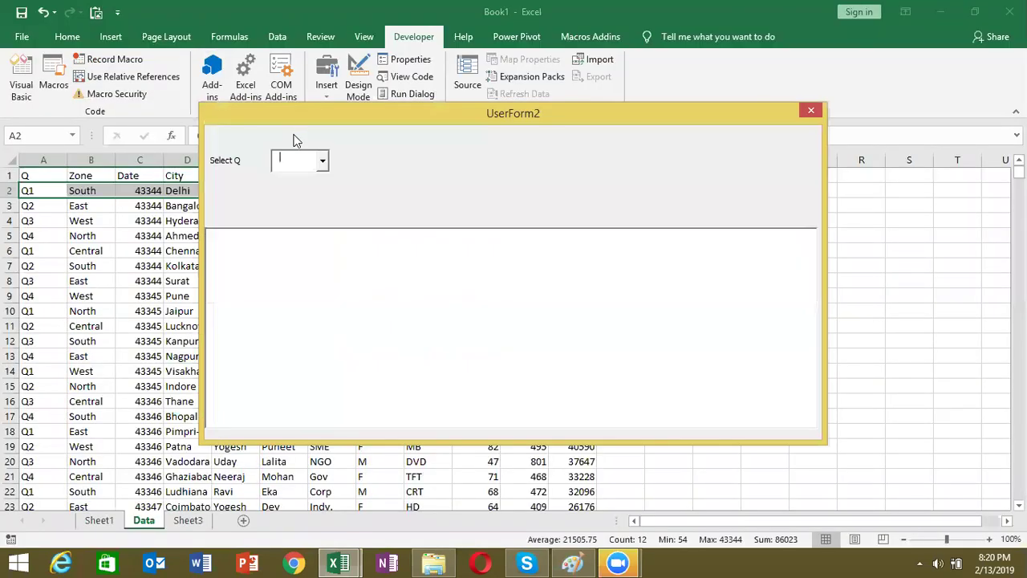
pyautogui.click(810, 110)
pyautogui.hotkey('alt', 'Tab')
pyautogui.hotkey('alt', 'Tab')
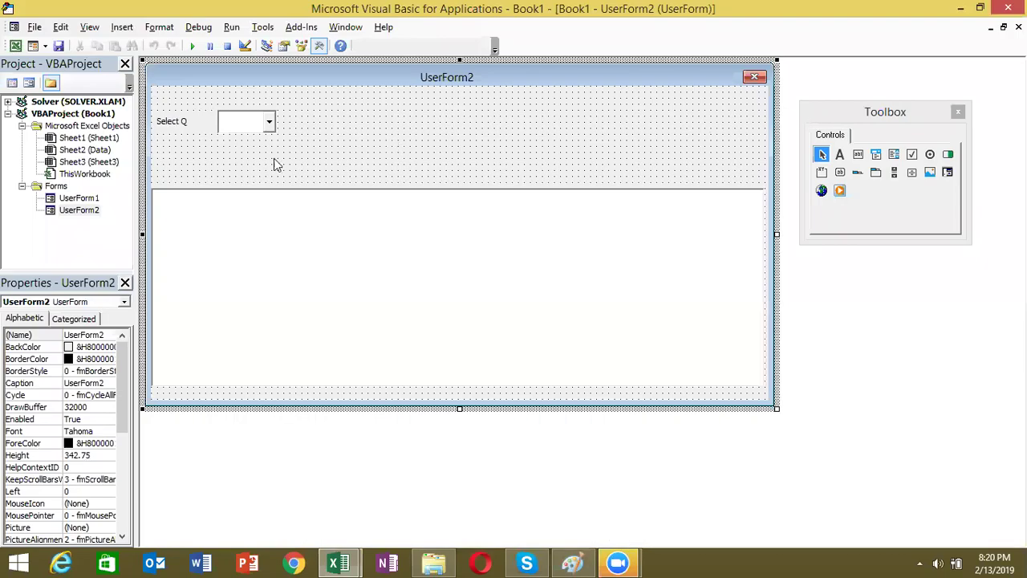
pyautogui.doubleClick(190, 167)
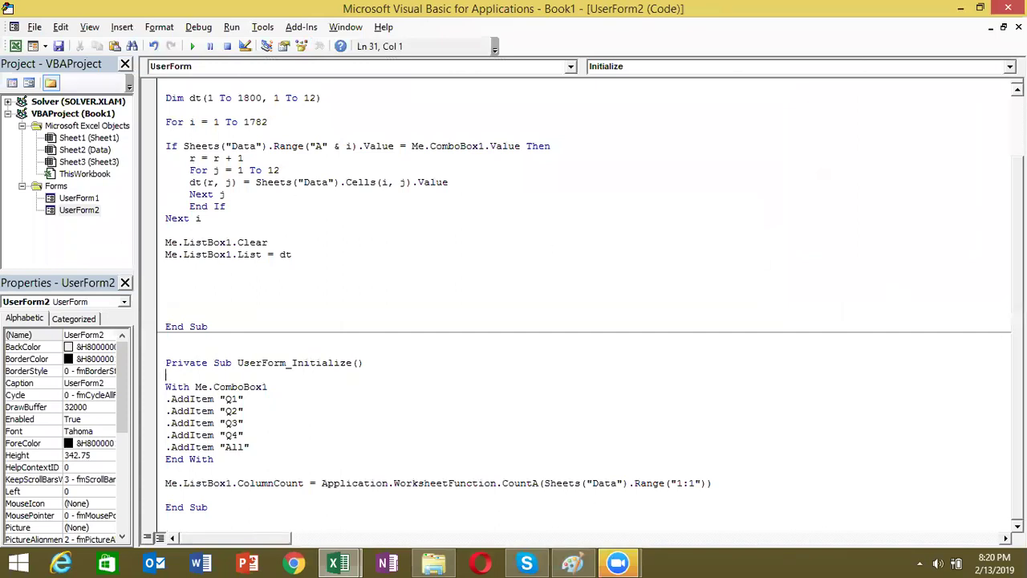
# - Scroll up to review the ComboBox1_Change procedure code
pyautogui.scroll(2, 584, 302)
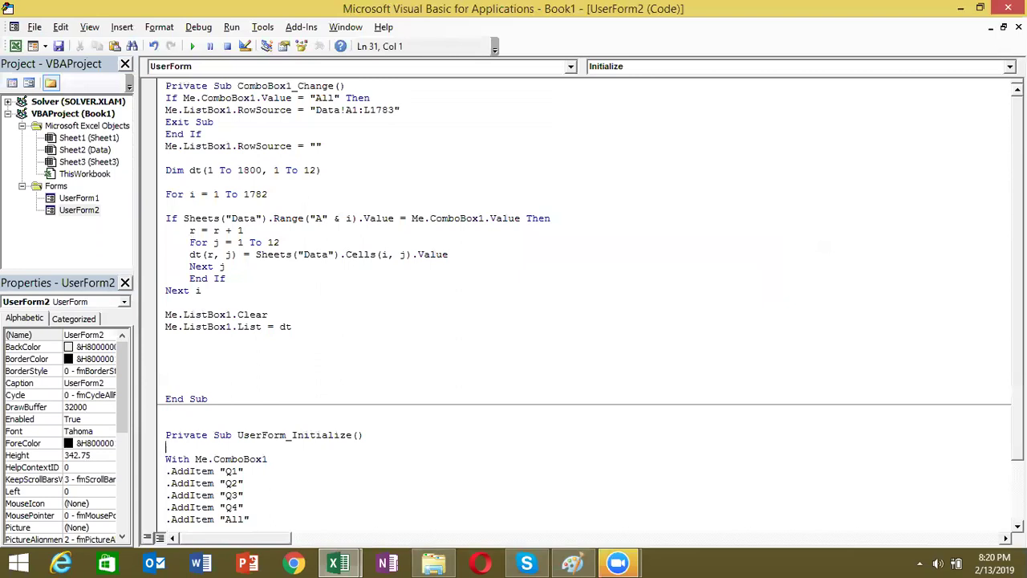
# - Inspect the Q1–Q4 quarter labels in Data column A (A1 to A6), then return to the UserForm2 code
pyautogui.hotkey('alt', 'F11')
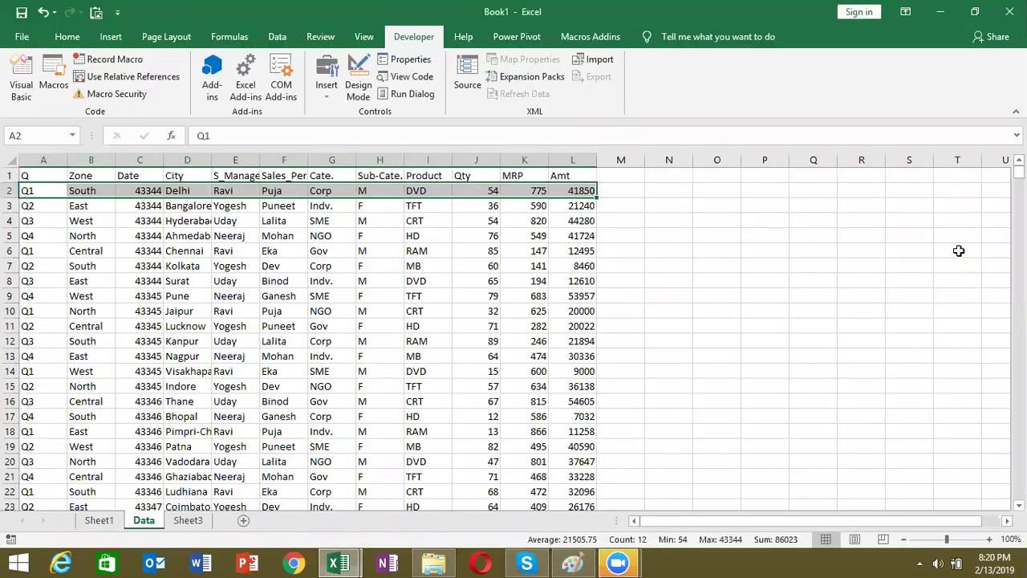
pyautogui.click(53, 160)
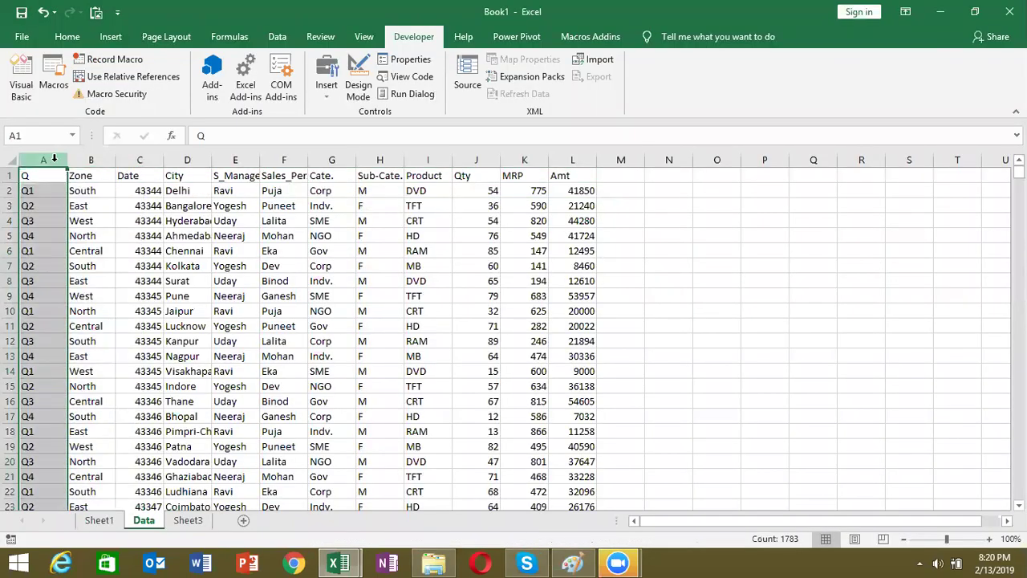
pyautogui.click(43, 207)
pyautogui.moveTo(41, 250); pyautogui.dragTo(41, 193)
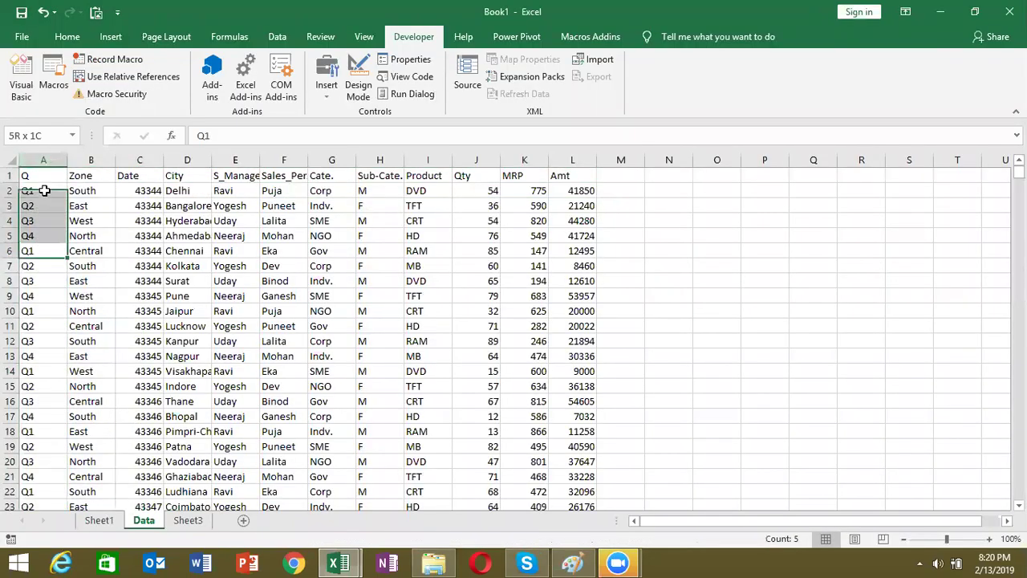
pyautogui.click(44, 190)
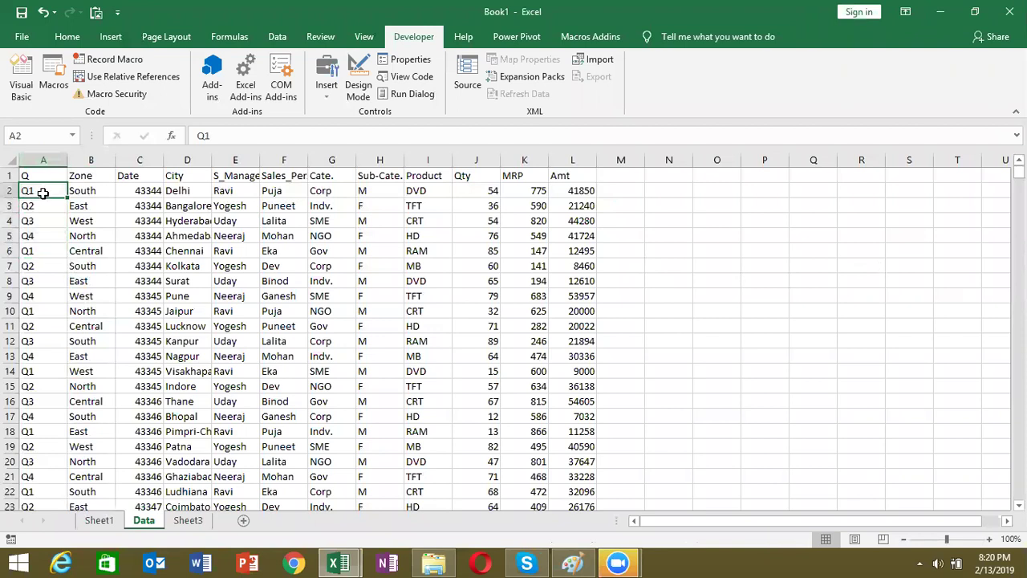
pyautogui.doubleClick(45, 176)
pyautogui.press('Escape')
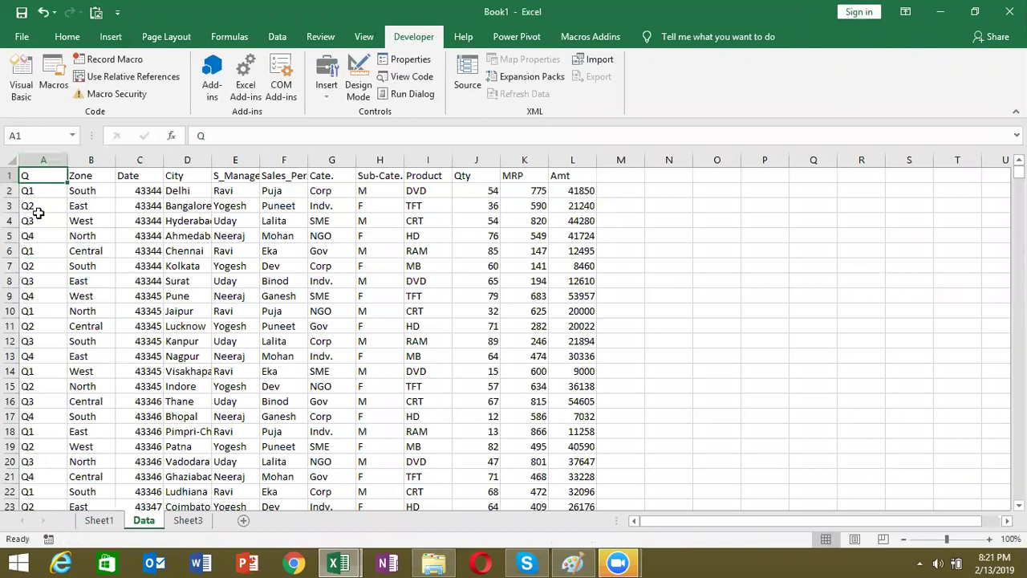
pyautogui.click(39, 216)
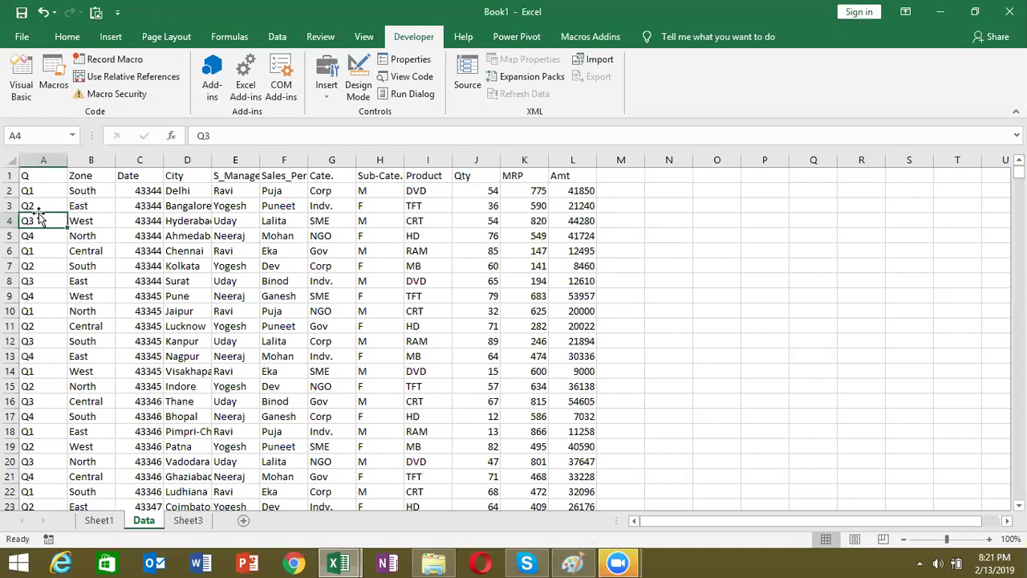
pyautogui.hotkey('alt', 'F11')
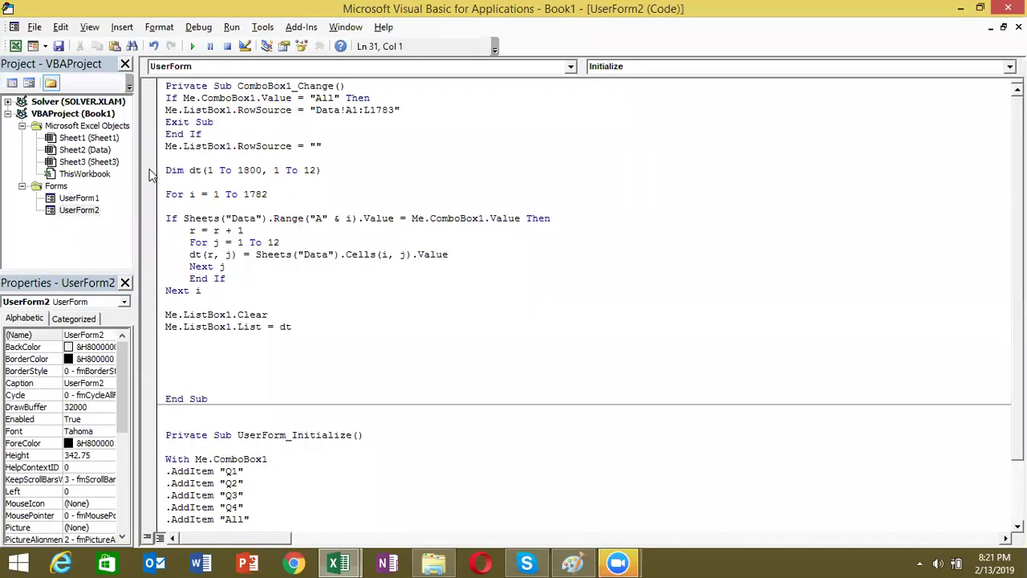
# - Highlight the Dim dt array declaration and its 1 To 1800, 1 To 12 bounds
pyautogui.doubleClick(168, 175)
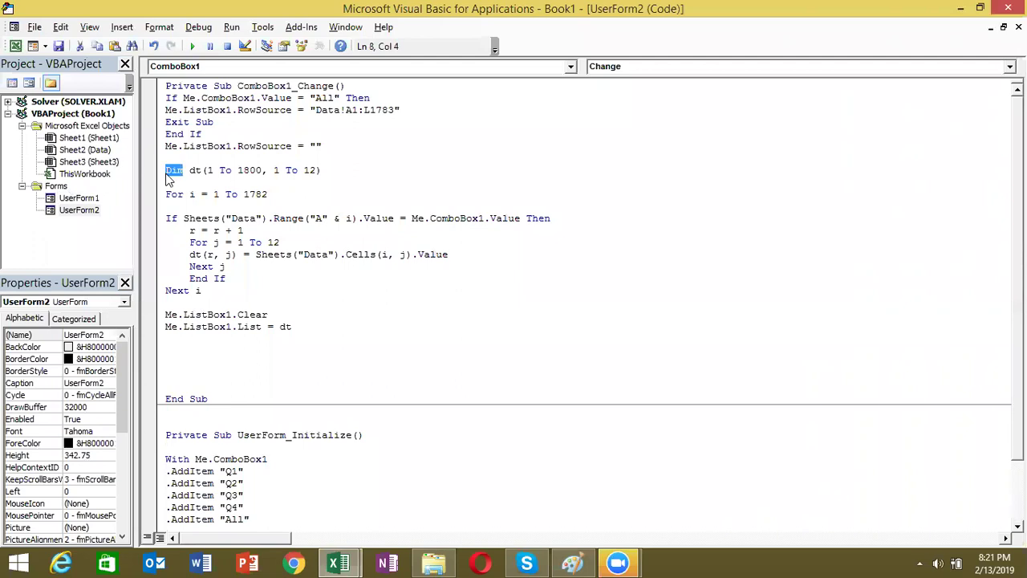
pyautogui.doubleClick(195, 171)
pyautogui.moveTo(206, 171); pyautogui.dragTo(317, 170)
pyautogui.click(274, 171)
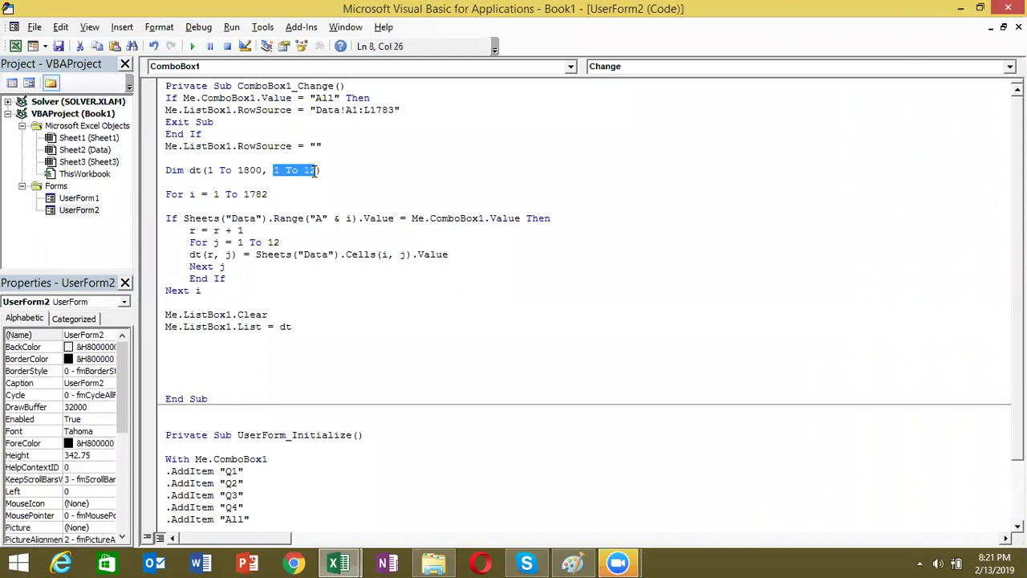
# - Highlight the For i 1 To 1782 loop, quarter-matching If condition, inner 12-column loop and copied cell value
pyautogui.click(267, 228)
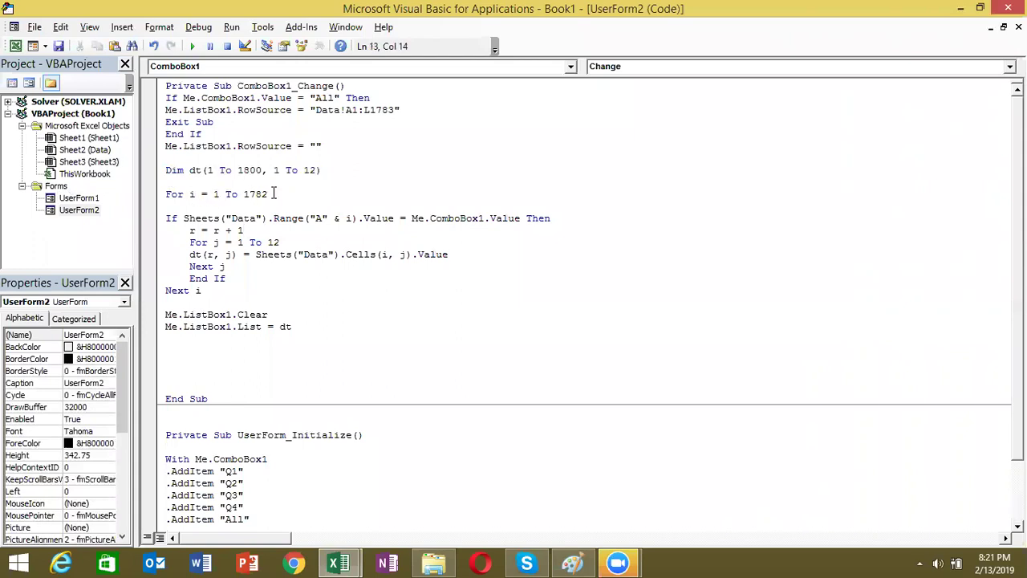
pyautogui.moveTo(274, 193); pyautogui.dragTo(207, 197)
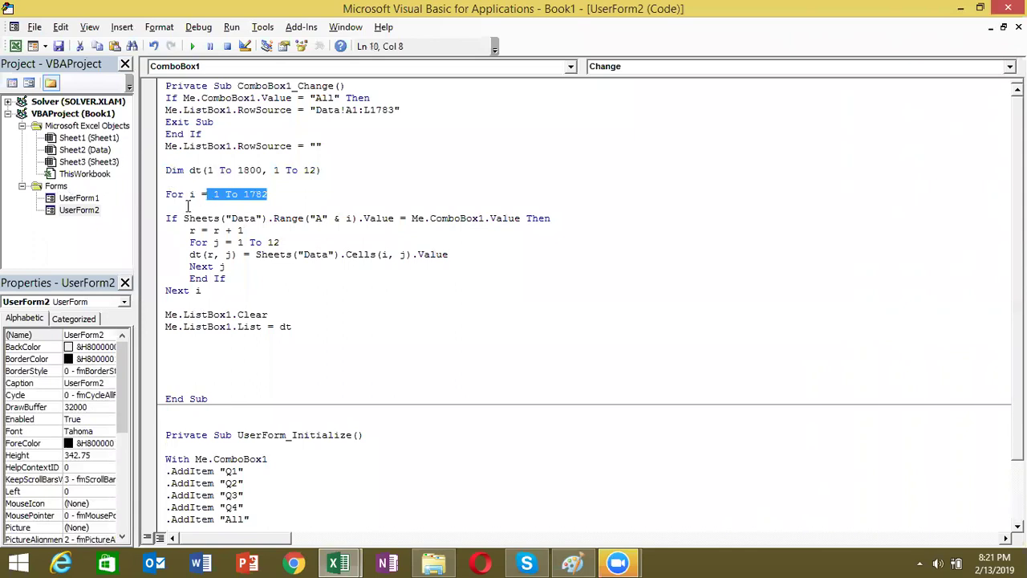
pyautogui.click(183, 217)
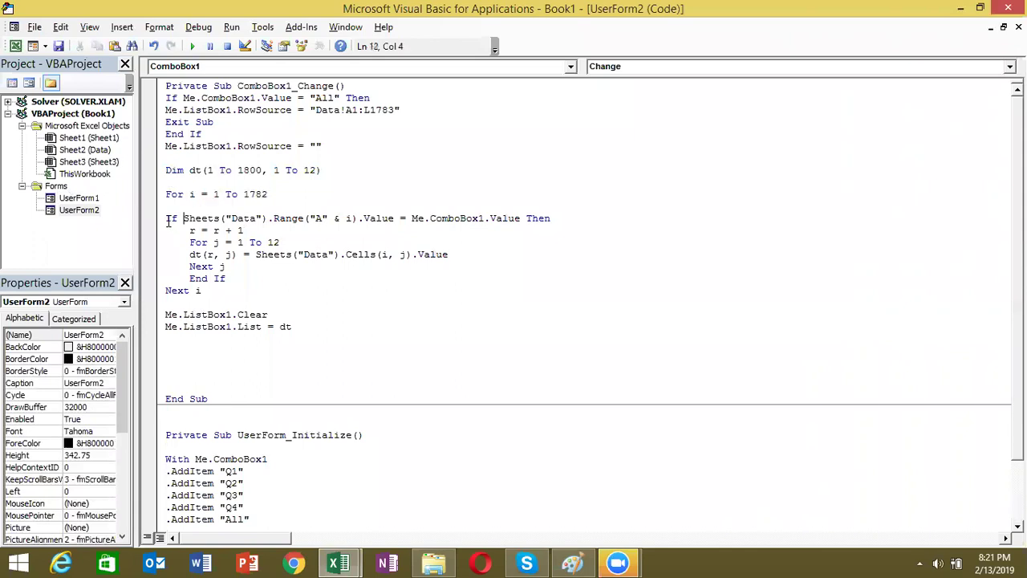
pyautogui.moveTo(166, 217); pyautogui.dragTo(559, 218)
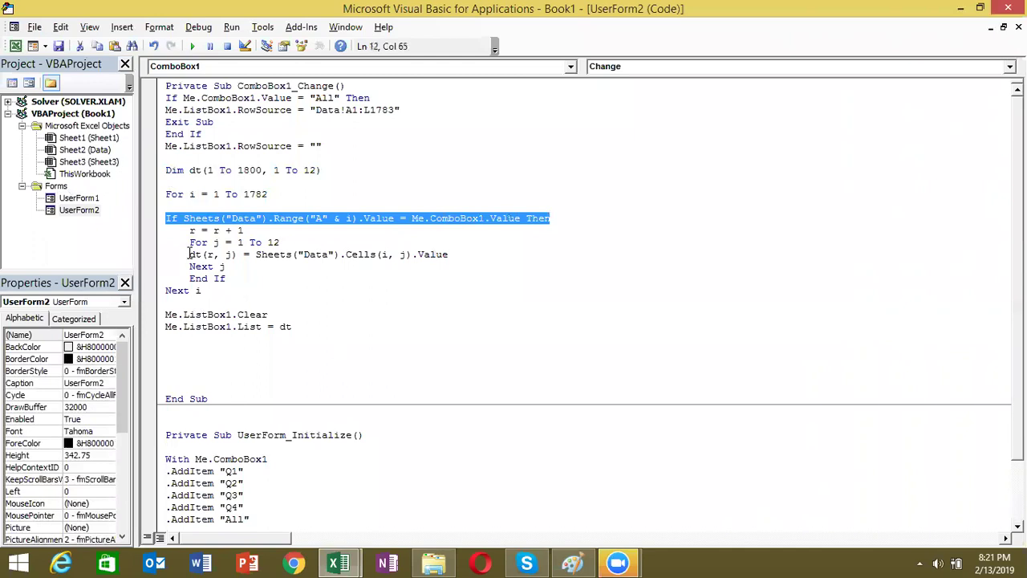
pyautogui.moveTo(189, 242)
pyautogui.mouseDown()
pyautogui.moveTo(273, 242)
pyautogui.moveTo(189, 254)
pyautogui.mouseUp()
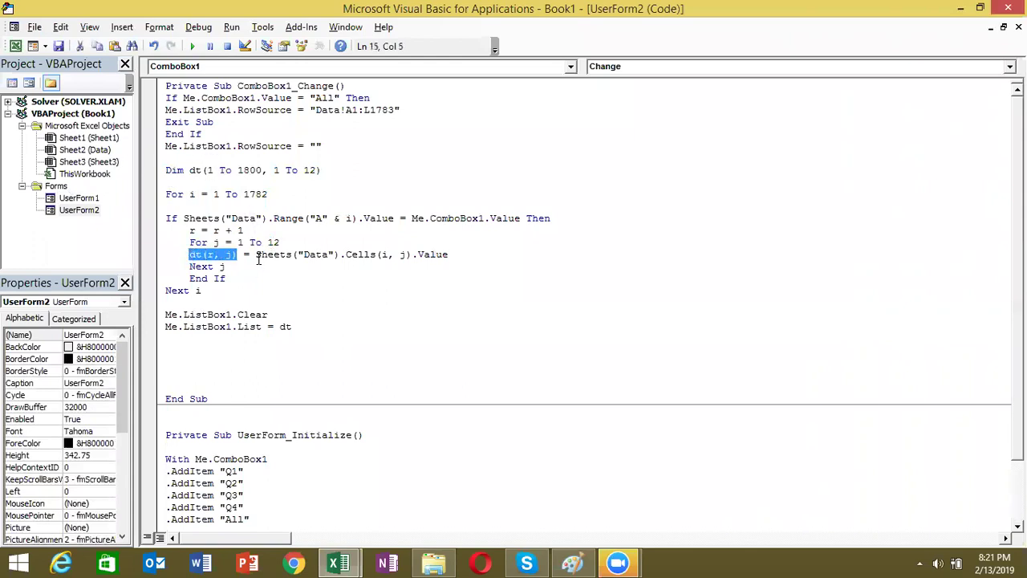
pyautogui.moveTo(256, 254); pyautogui.dragTo(457, 256)
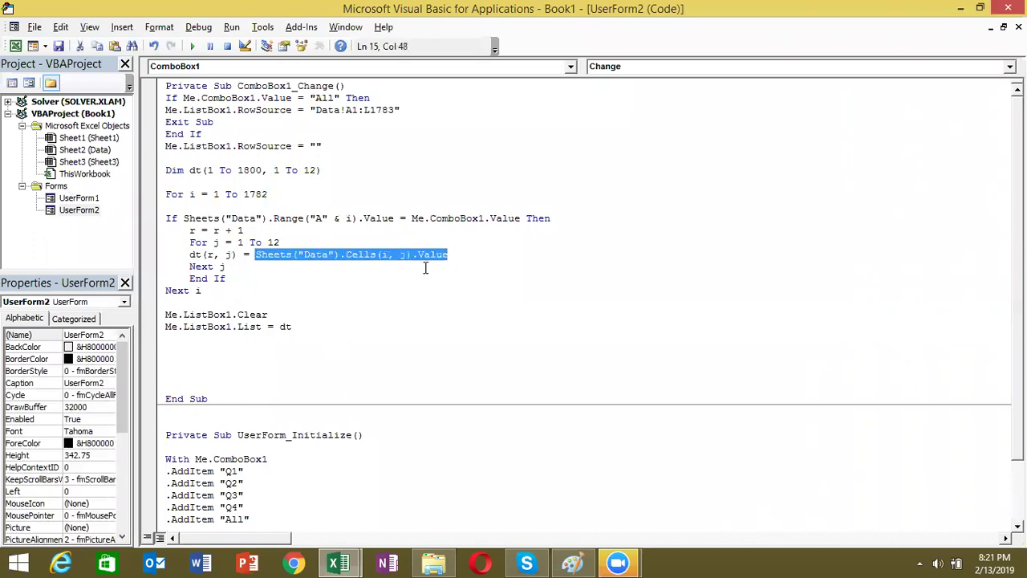
pyautogui.click(255, 287)
pyautogui.hotkey('alt', 'F11')
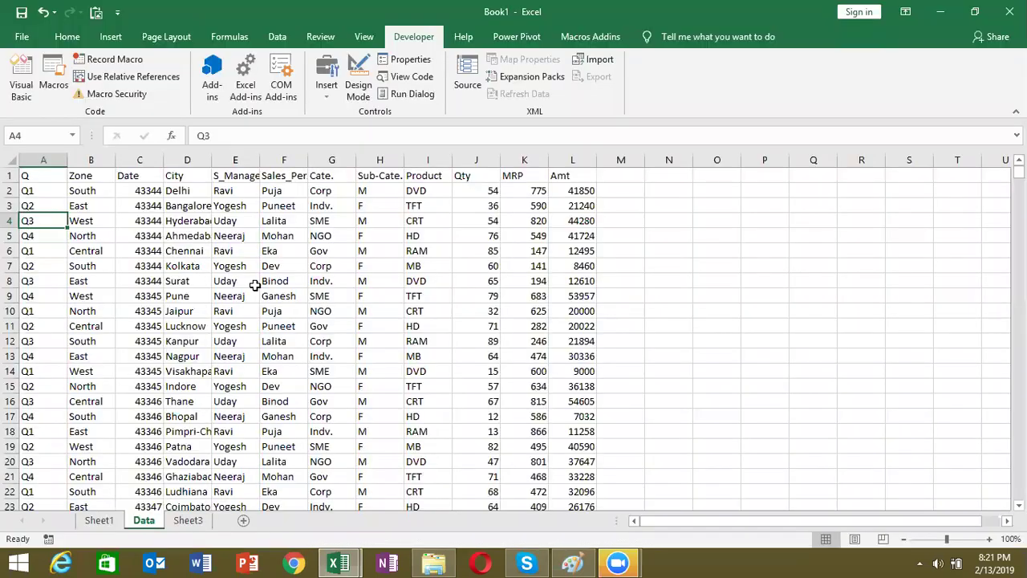
pyautogui.click(32, 189)
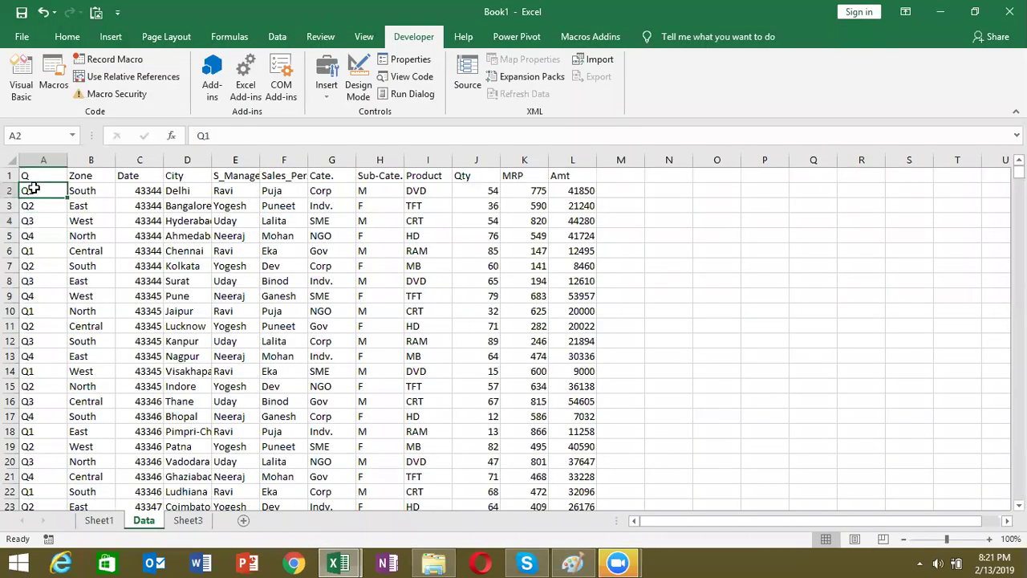
pyautogui.press('Right')
pyautogui.press('Right')
pyautogui.press('Right')
pyautogui.press('Right')
pyautogui.press('Right')
pyautogui.press('Right')
pyautogui.press('Right')
pyautogui.press('Right')
pyautogui.press('Right')
pyautogui.press('Right')
pyautogui.press('Right')
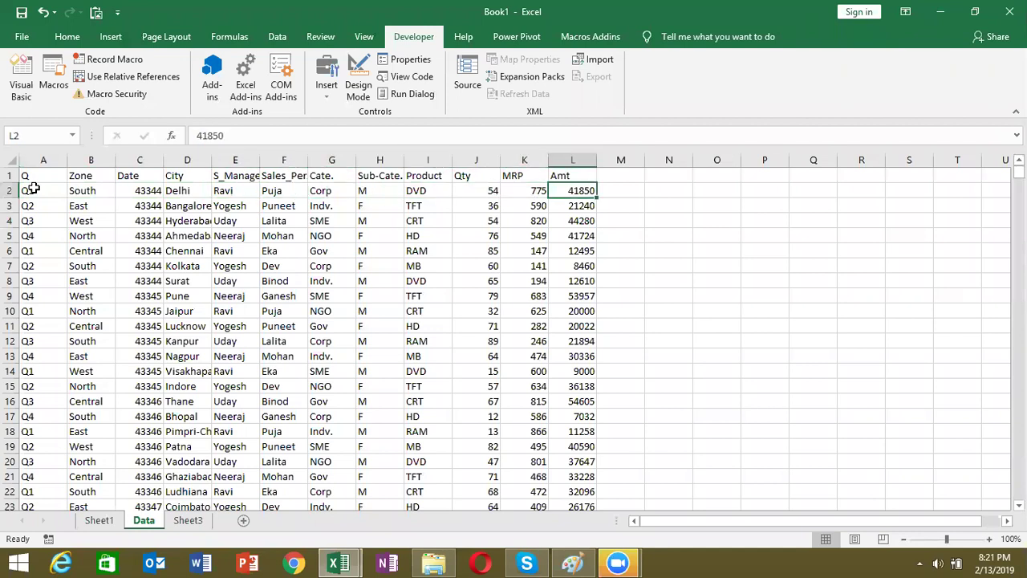
pyautogui.hotkey('alt', 'F11')
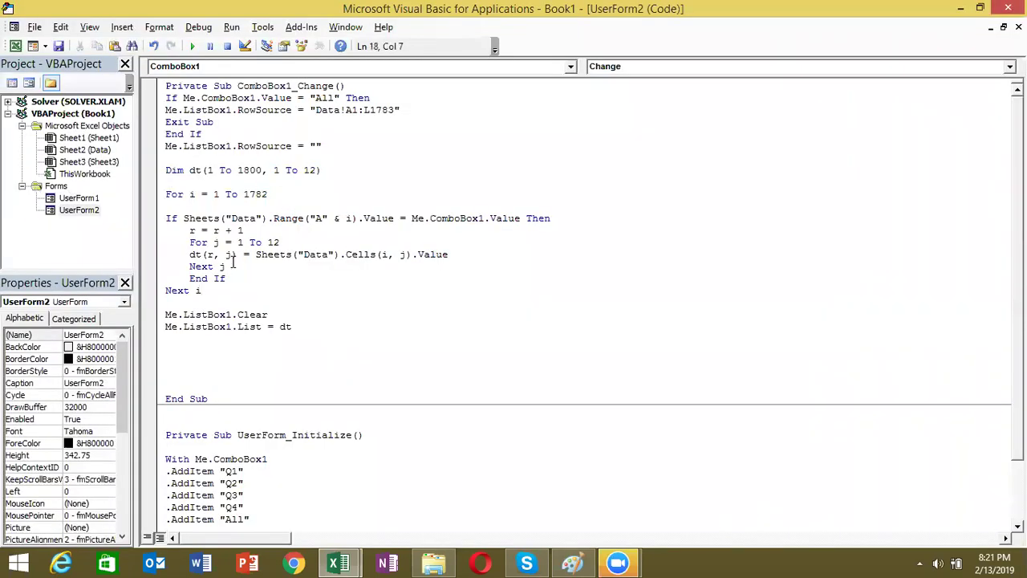
# - Highlight the dt(r, j) copy statement, the outer For i loop and the r = r + 1 counter
pyautogui.moveTo(226, 267); pyautogui.dragTo(237, 254)
pyautogui.click(236, 255)
pyautogui.doubleClick(208, 254)
pyautogui.click(196, 195)
pyautogui.click(190, 230)
pyautogui.moveTo(190, 230); pyautogui.dragTo(255, 230)
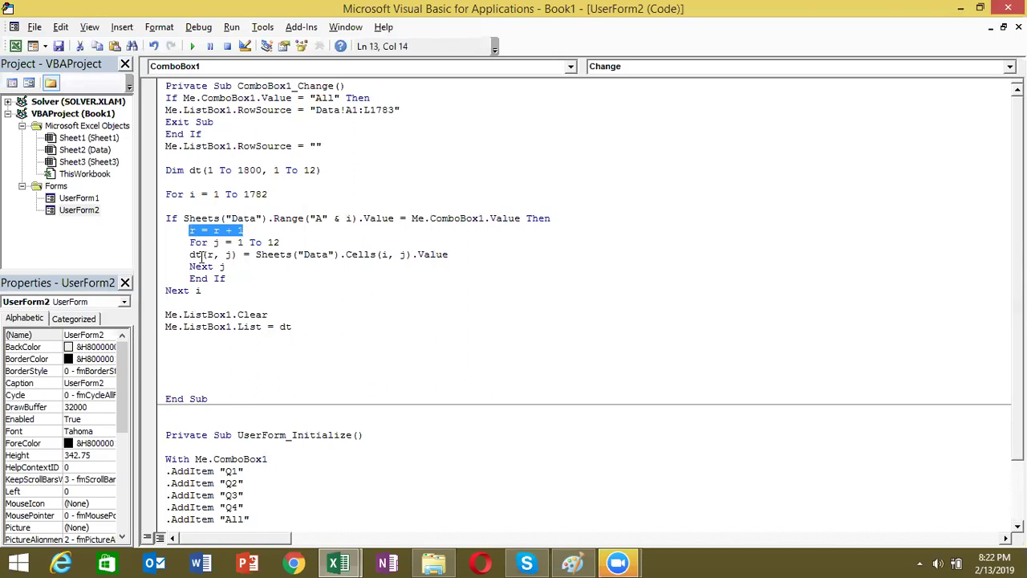
# - Highlight the Sheets("Data").Cells(i, j).Value source and the dt-to-list-box assignment, then return to Excel
pyautogui.doubleClick(208, 254)
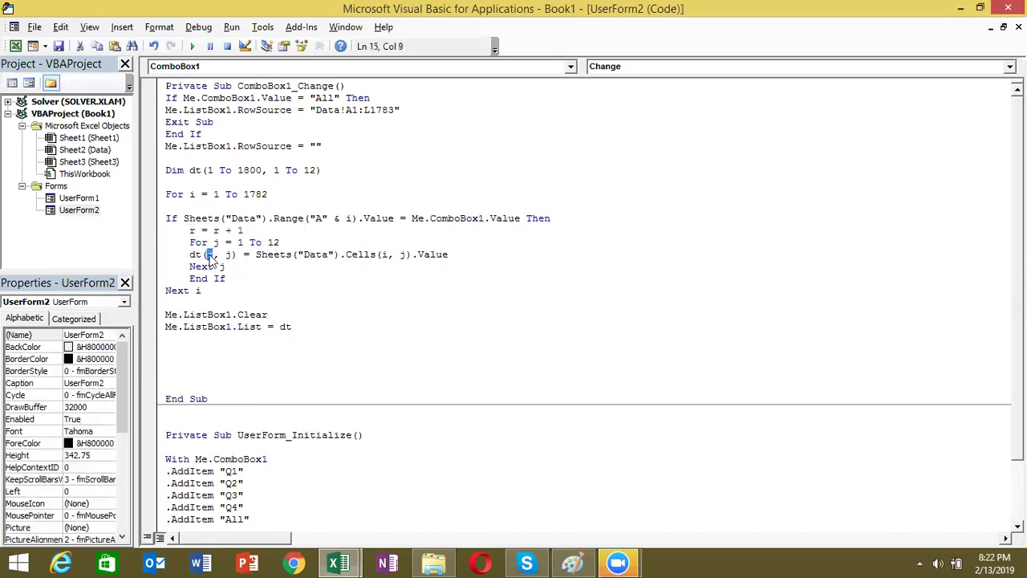
pyautogui.click(232, 257)
pyautogui.moveTo(257, 255); pyautogui.dragTo(456, 254)
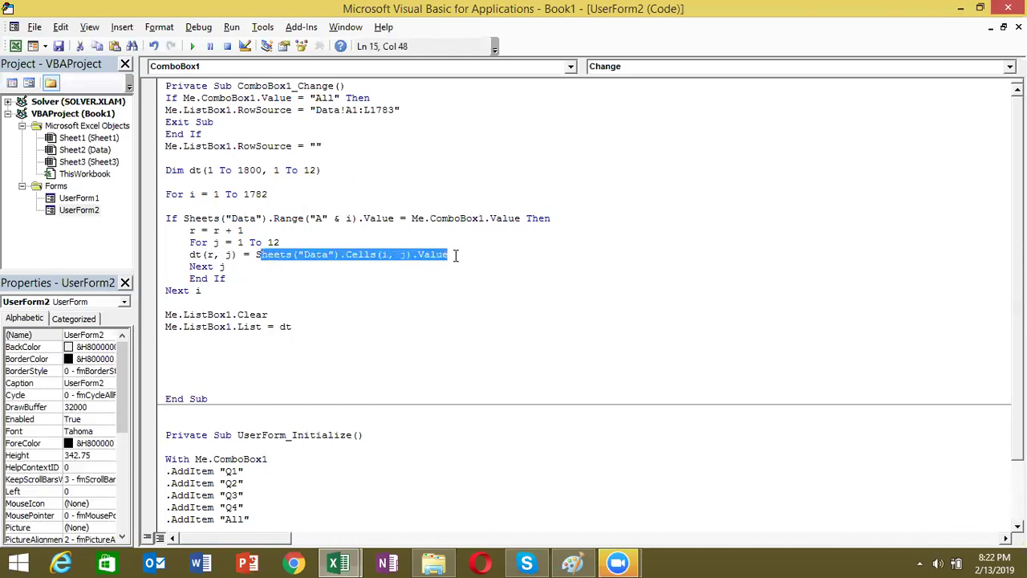
pyautogui.click(225, 255)
pyautogui.moveTo(256, 255); pyautogui.dragTo(440, 270)
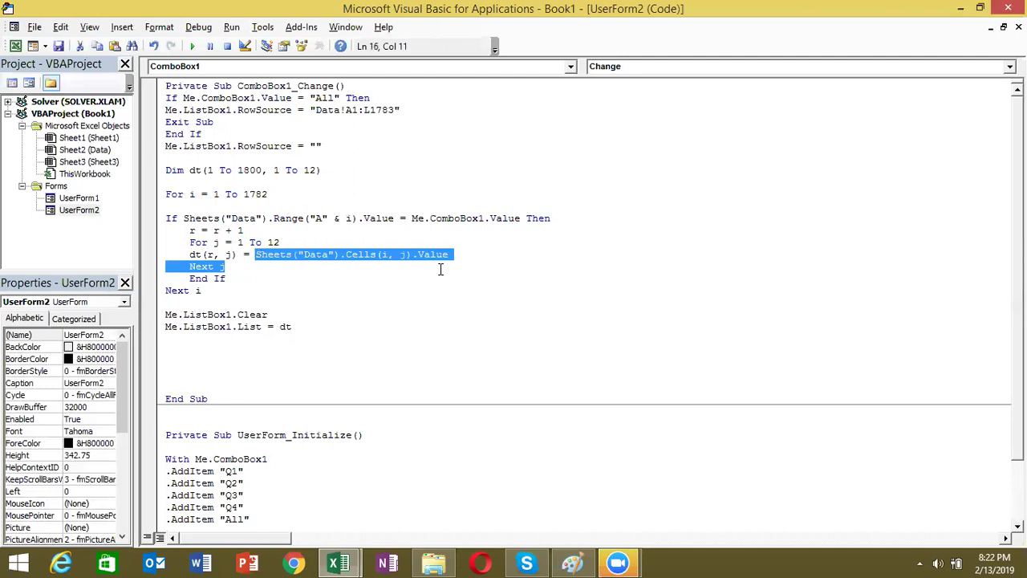
pyautogui.hotkey('alt', 'F11')
pyautogui.hotkey('alt', 'F11')
pyautogui.click(191, 254)
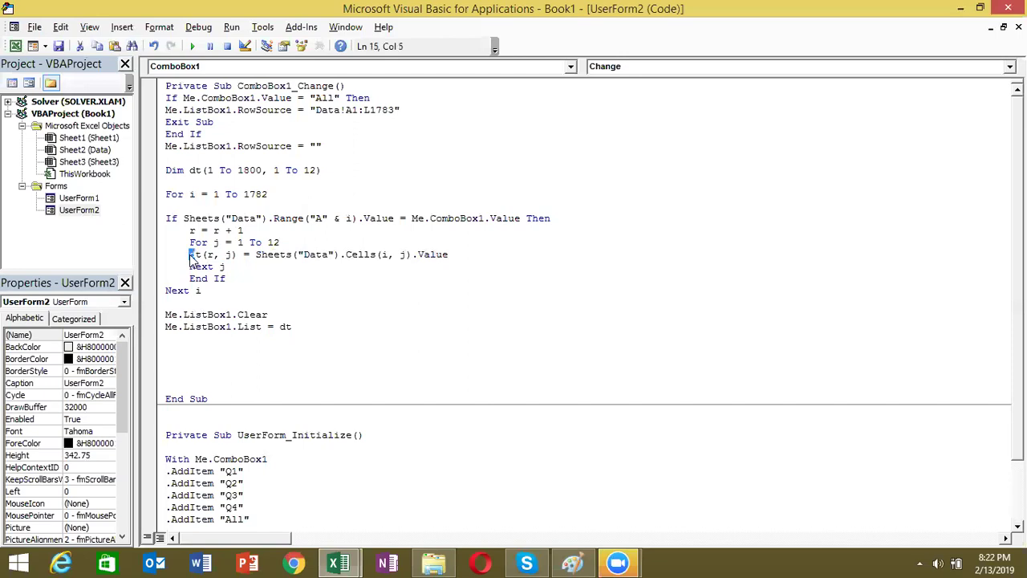
pyautogui.doubleClick(193, 255)
pyautogui.moveTo(310, 326); pyautogui.dragTo(155, 329)
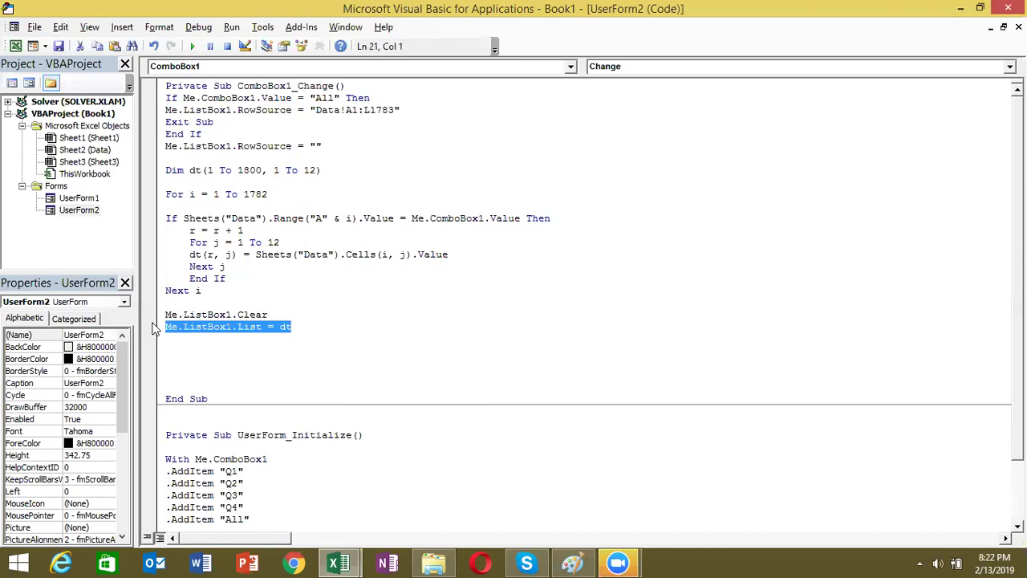
pyautogui.doubleClick(158, 314)
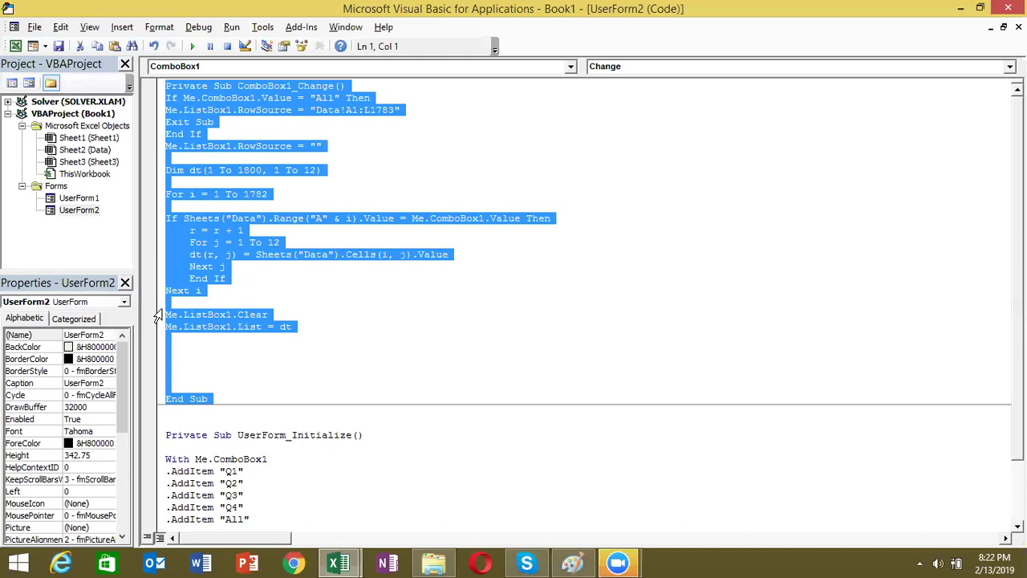
pyautogui.hotkey('alt', 'F11')
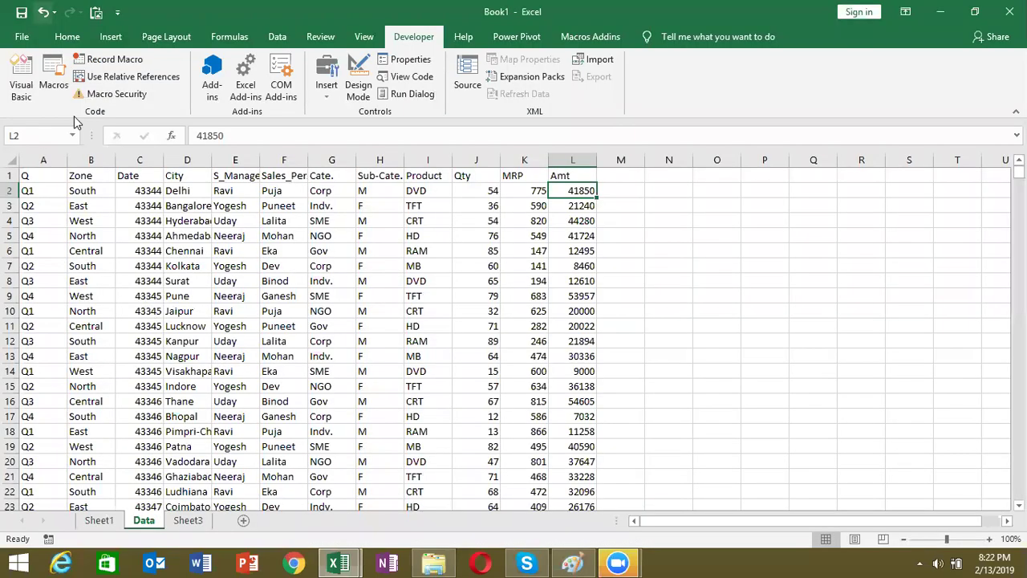
# - Start Save As and browse to the D:\DVD\VBA folder
pyautogui.click(25, 36)
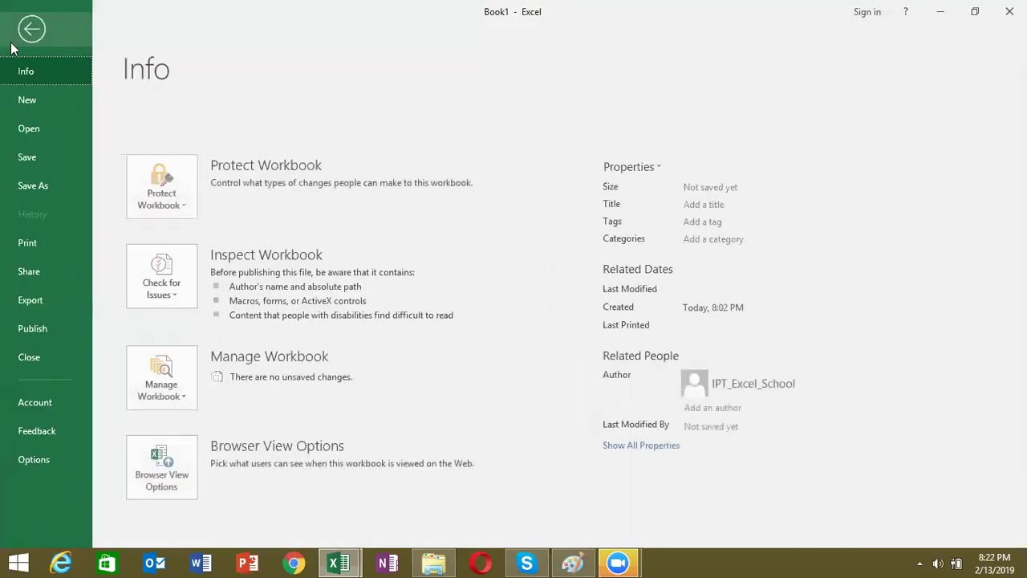
pyautogui.click(53, 191)
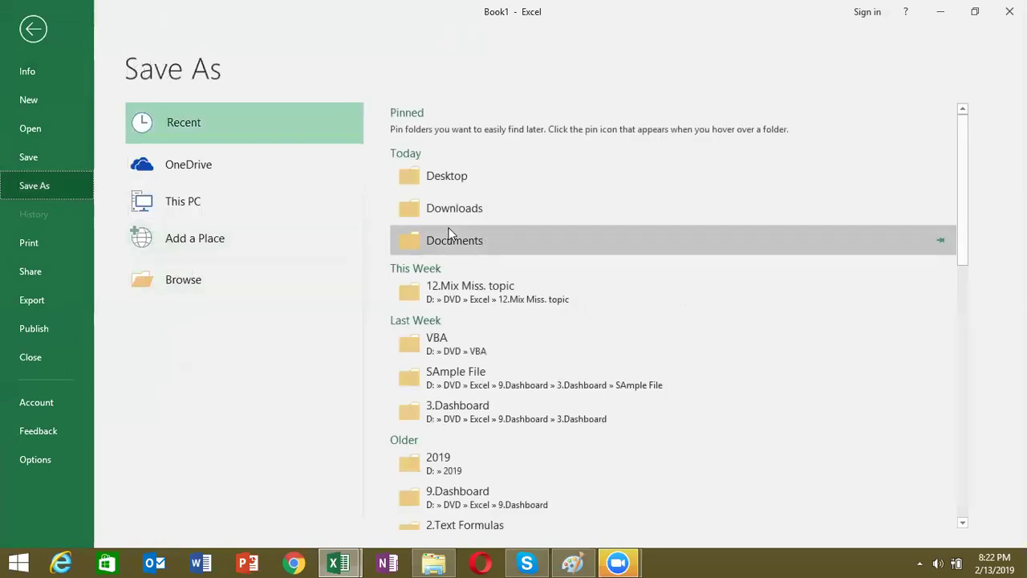
pyautogui.click(218, 280)
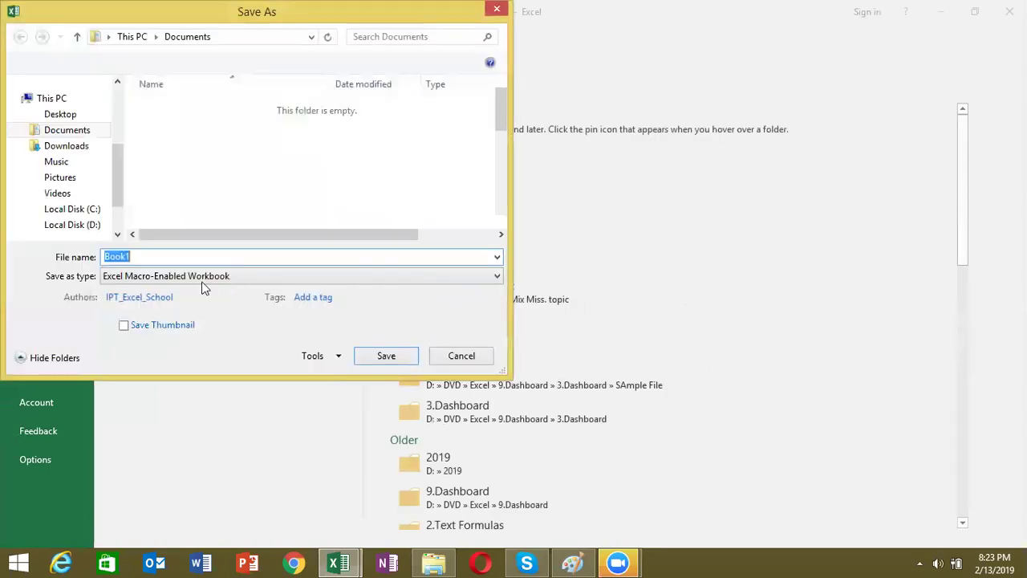
pyautogui.click(89, 226)
pyautogui.click(156, 156)
pyautogui.doubleClick(156, 157)
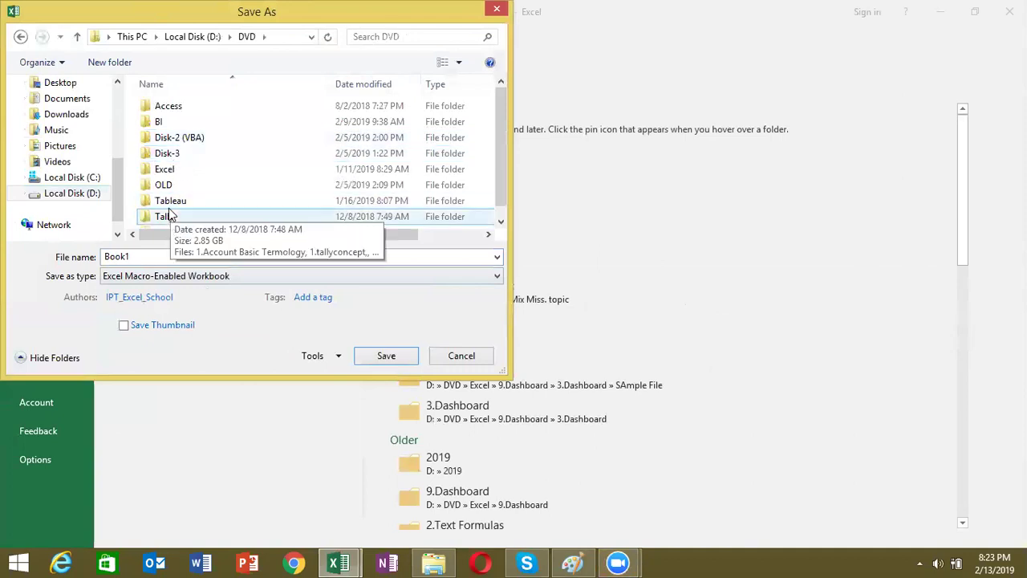
pyautogui.scroll(-1, 504, 173)
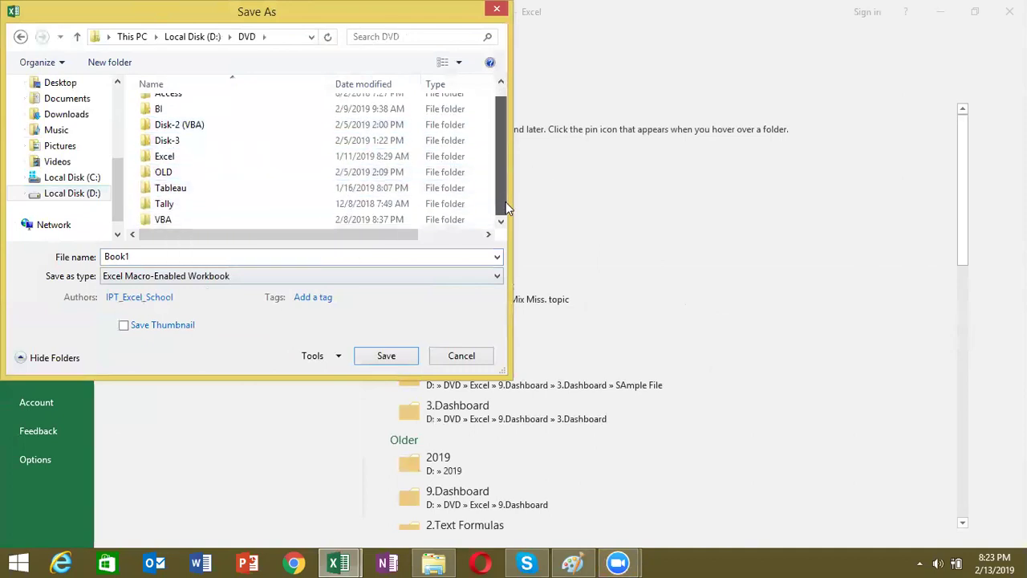
pyautogui.click(406, 219)
pyautogui.doubleClick(406, 219)
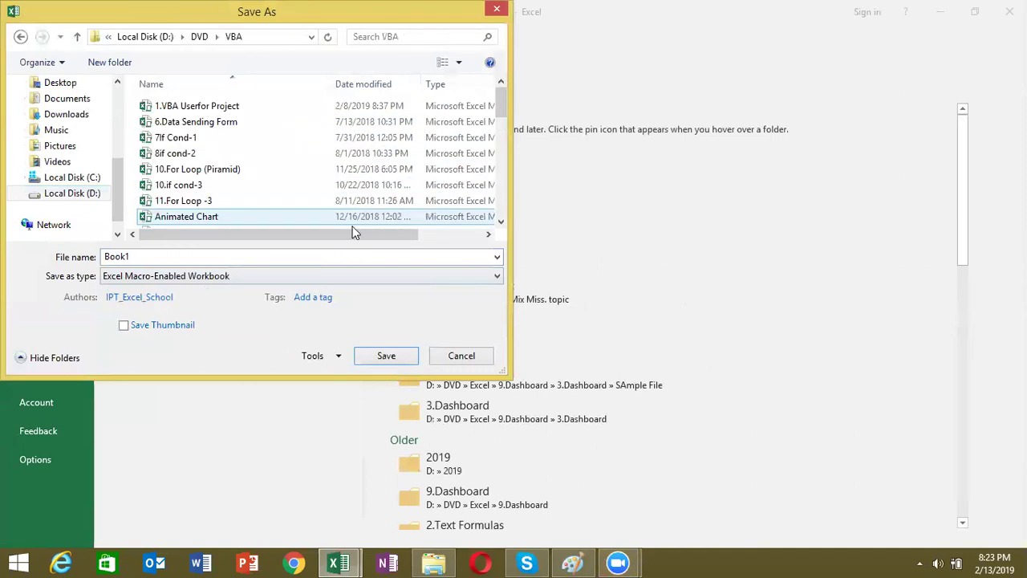
pyautogui.scroll(-1, 502, 112)
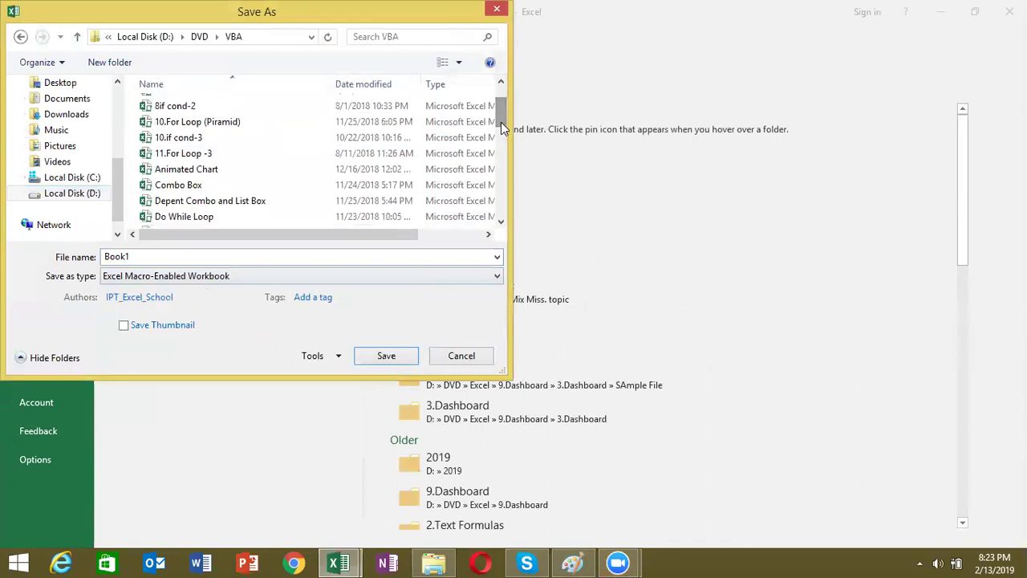
# - Save as macro-enabled workbook 'Listbox Pr-2', then close Excel
pyautogui.click(224, 262)
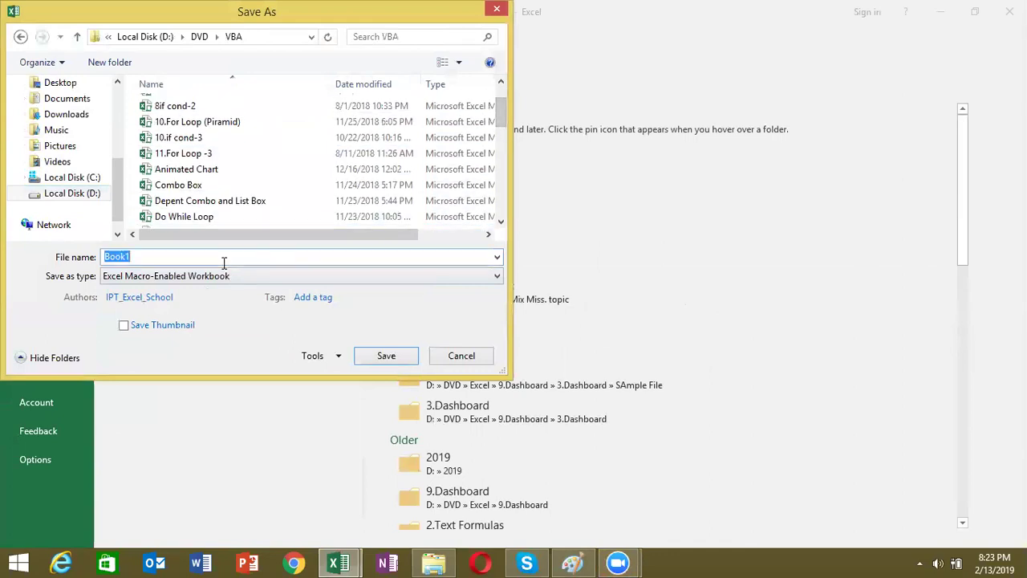
pyautogui.write('Li')
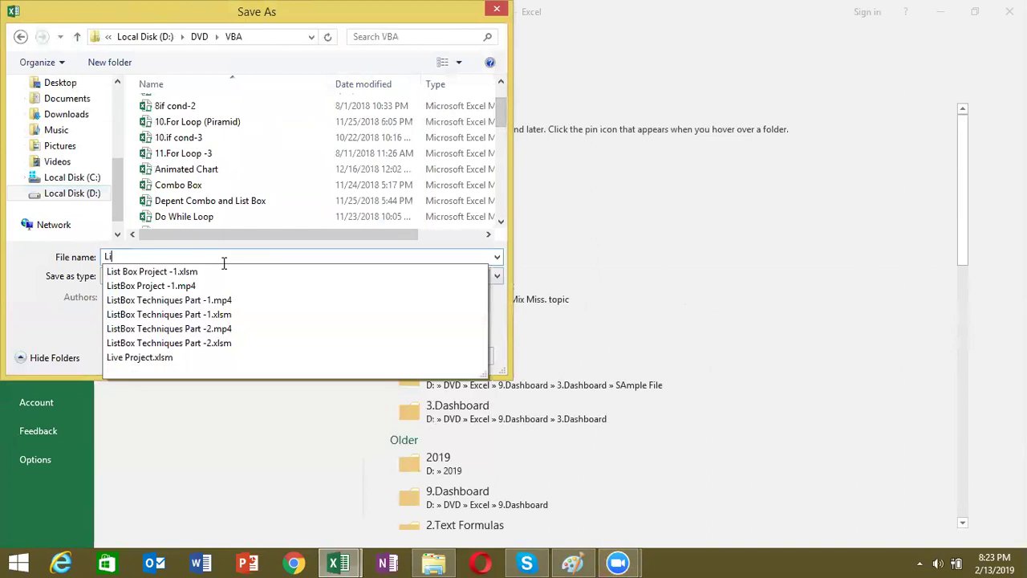
pyautogui.write('stbi')
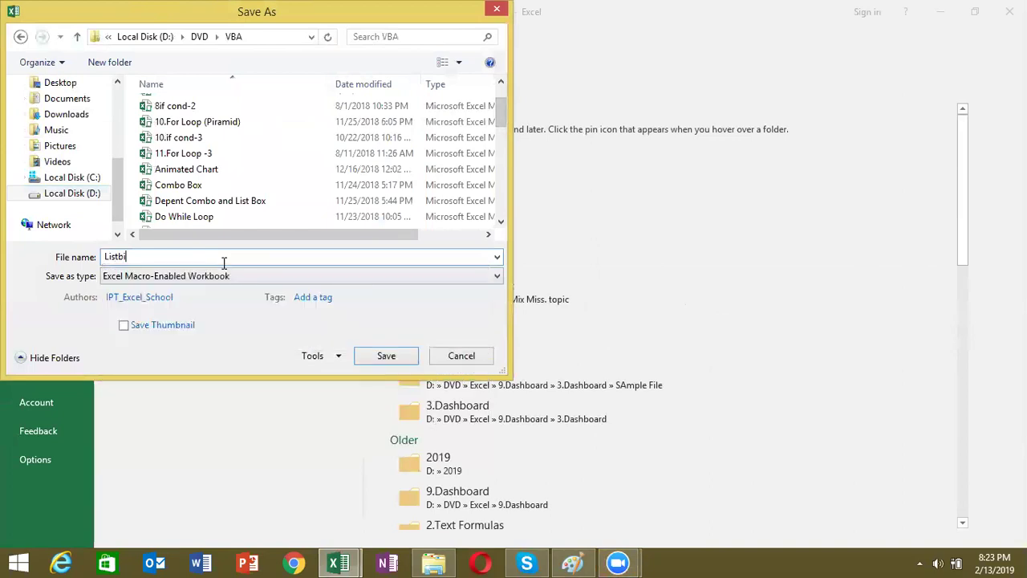
pyautogui.press('BackSpace')
pyautogui.write('ox Pr')
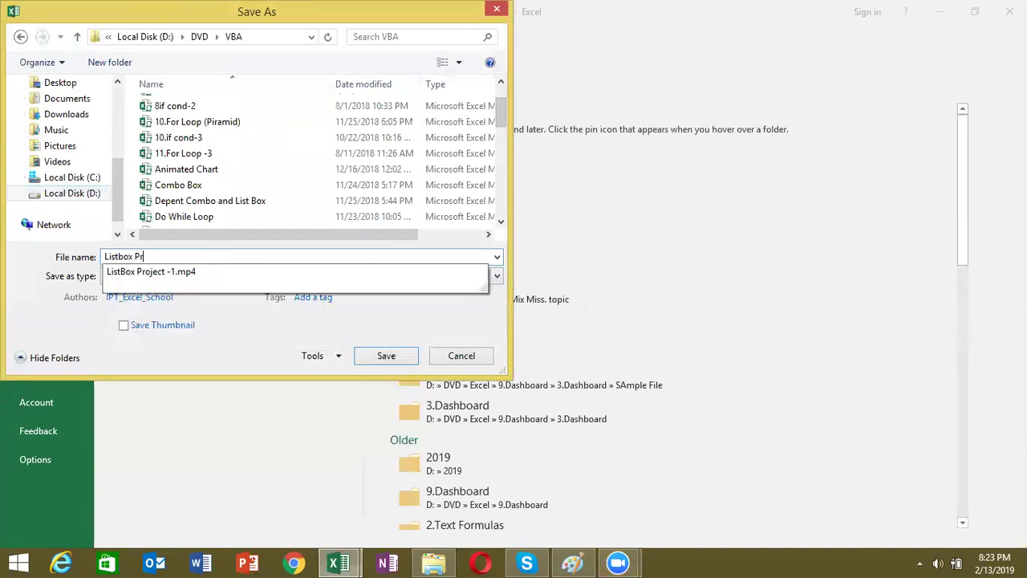
pyautogui.write('-2')
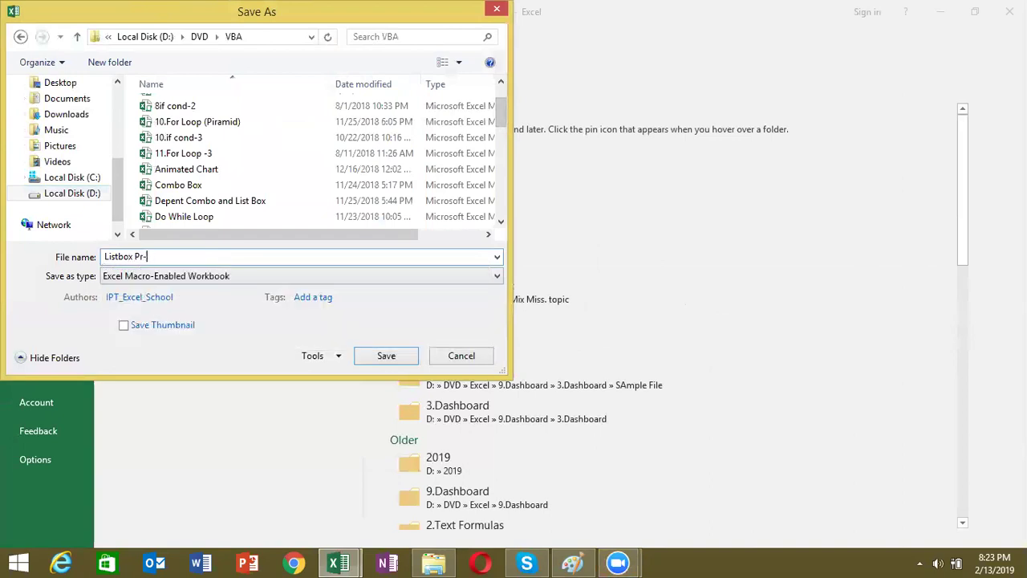
pyautogui.click(386, 354)
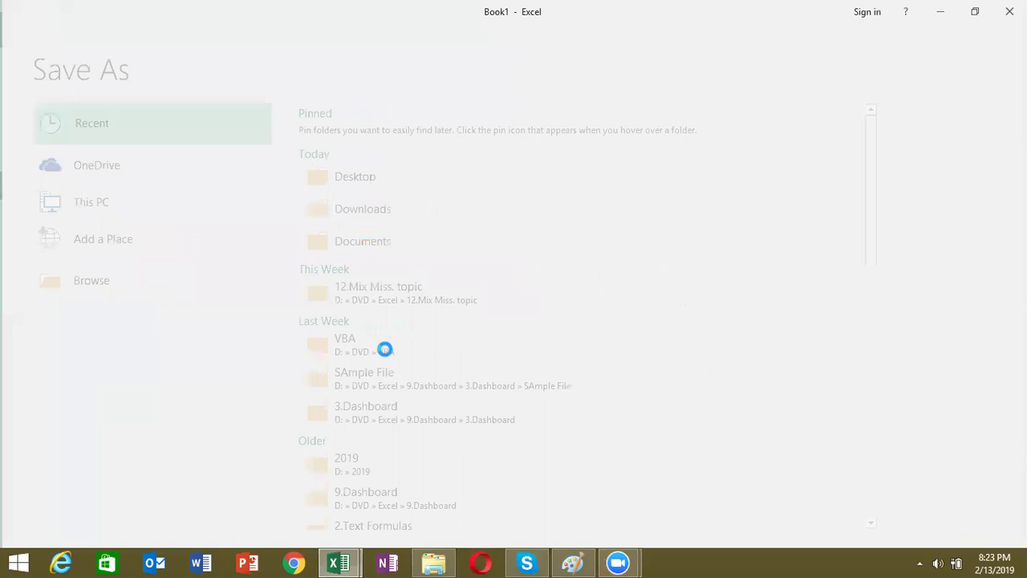
pyautogui.click(458, 264)
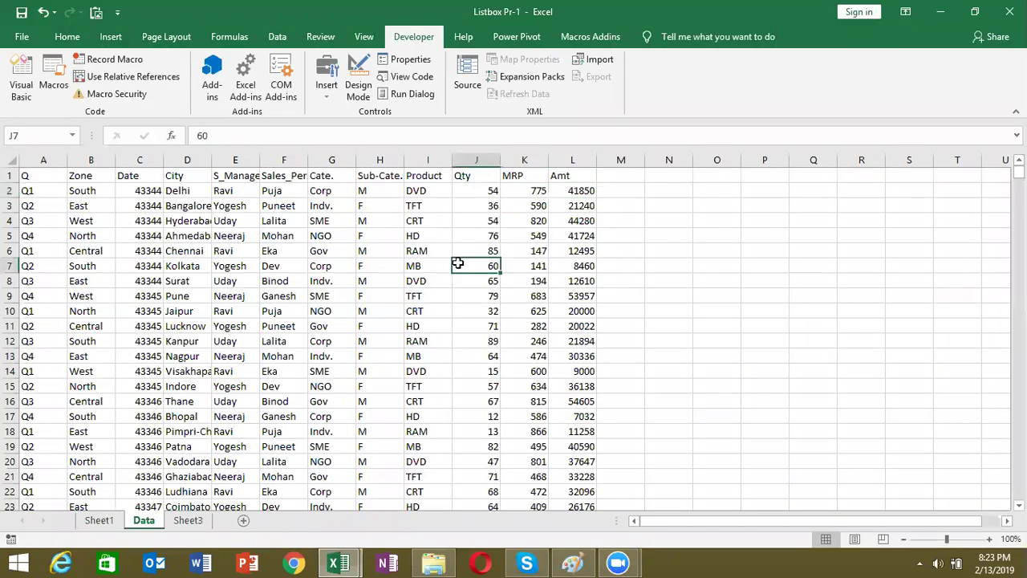
pyautogui.click(1009, 12)
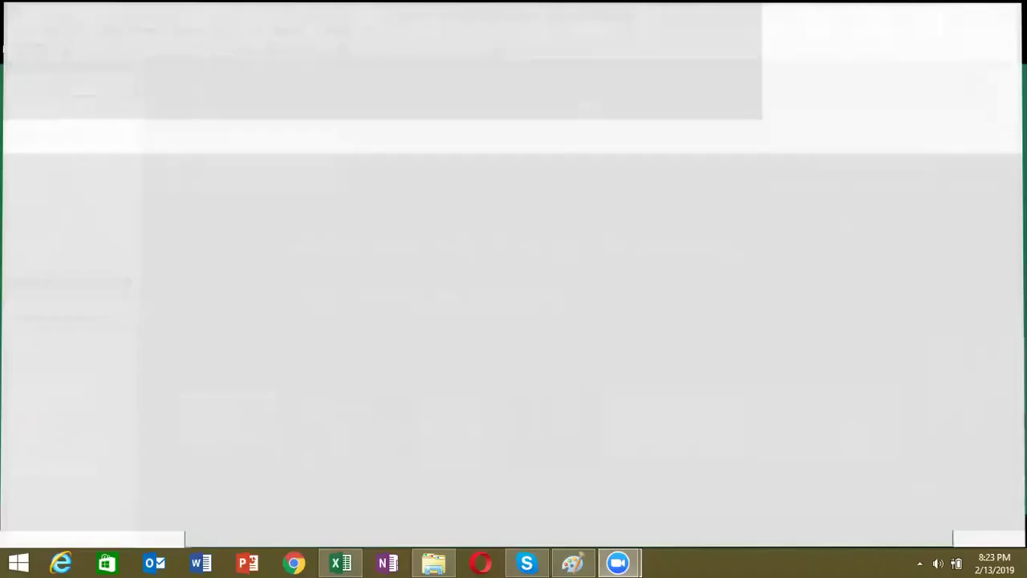